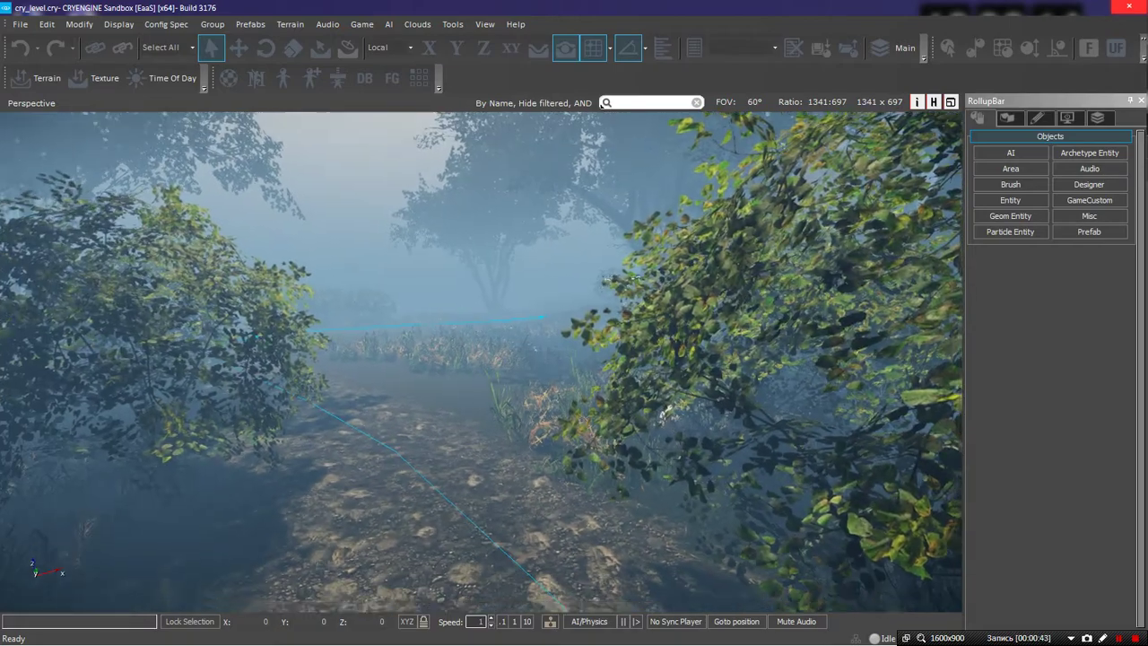
Switch to the file explorer, open the GameData.pak archive from the GameSDK folder in WinRAR, and enter its Libs folder
{"action": "right_click_drag", "start_coordinate": [461, 313], "coordinate": [554, 319]}
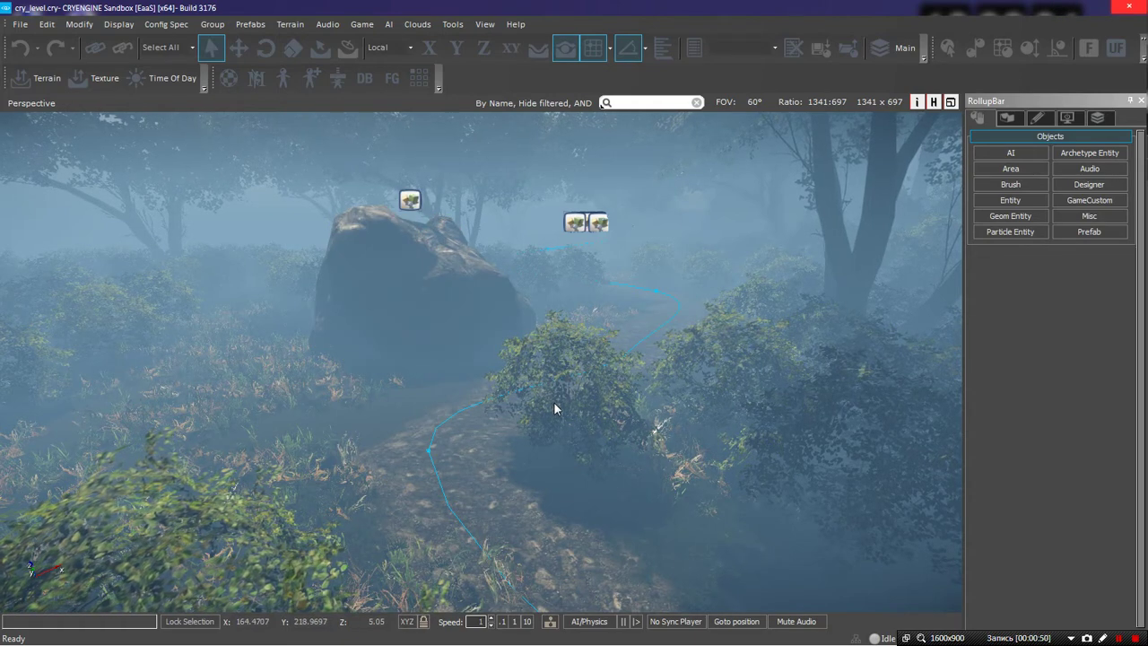
{"action": "key", "text": "alt+Tab"}
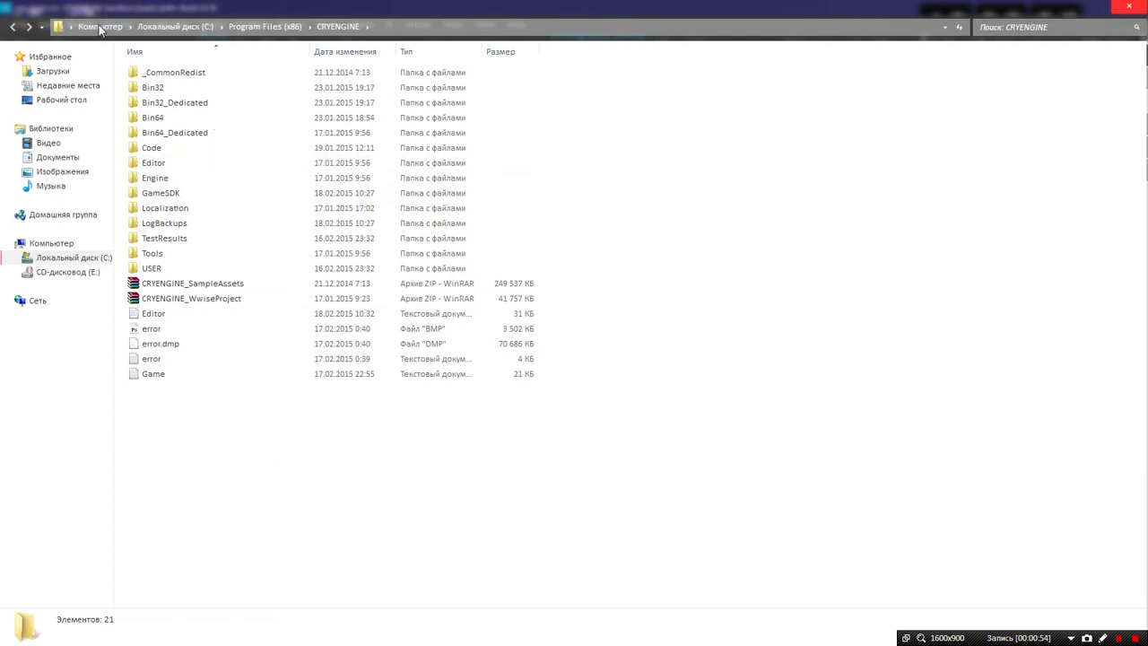
{"action": "double_click", "coordinate": [162, 194]}
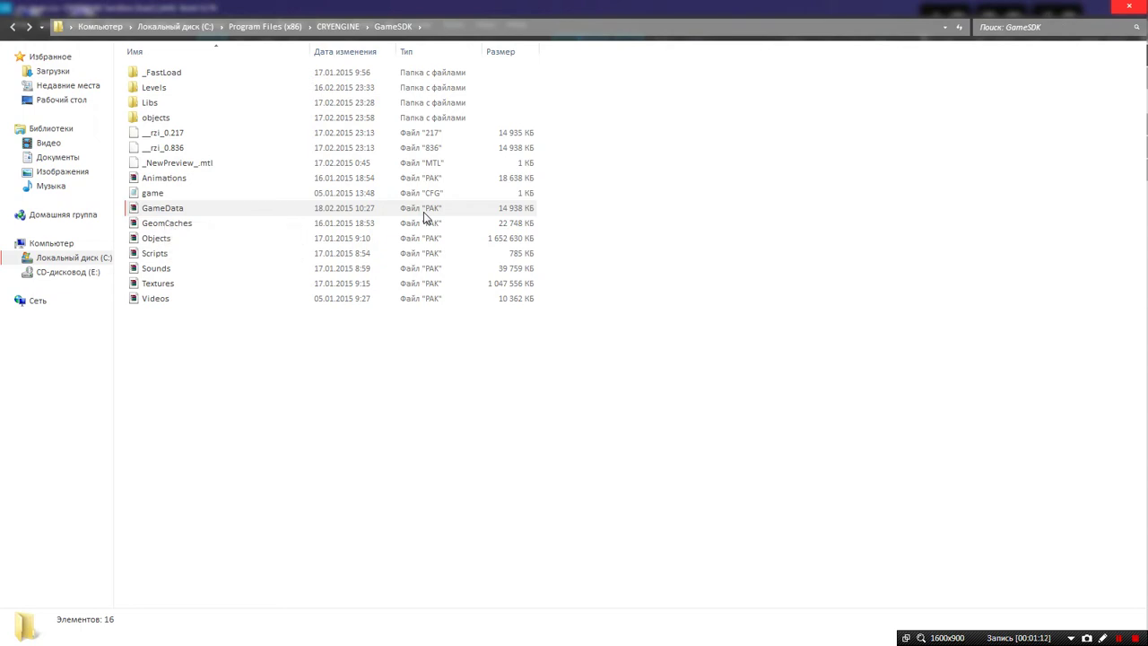
{"action": "right_click", "coordinate": [167, 213]}
{"action": "left_click", "coordinate": [245, 478]}
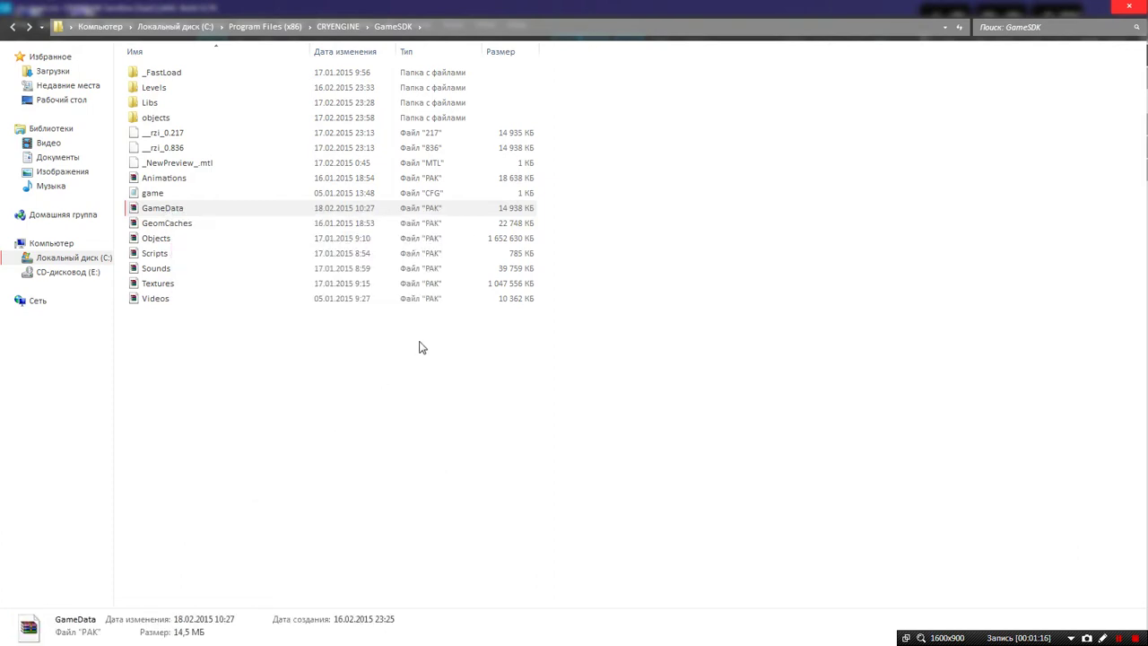
{"action": "left_click", "coordinate": [431, 217]}
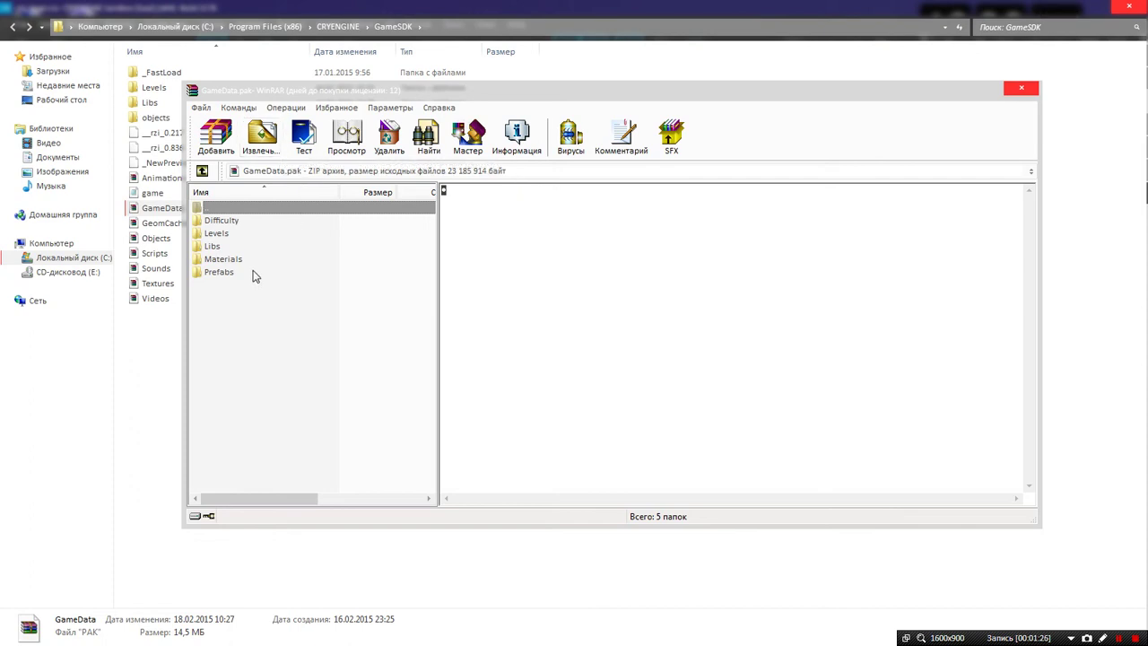
{"action": "double_click", "coordinate": [213, 247]}
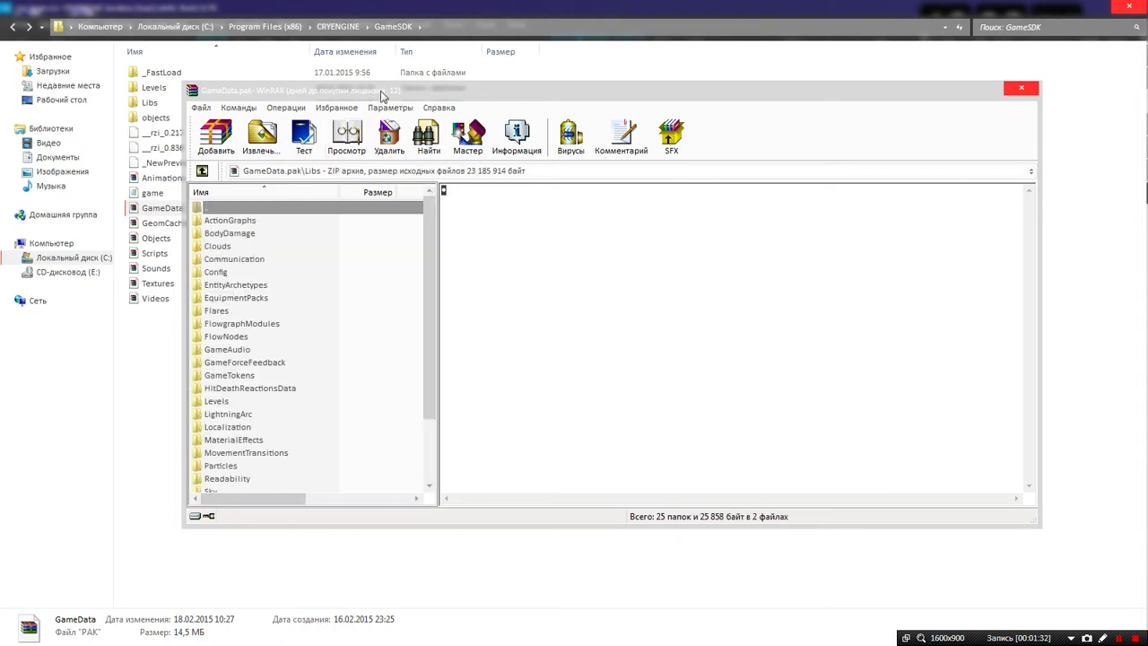
{"action": "left_click_drag", "start_coordinate": [372, 91], "coordinate": [482, 285]}
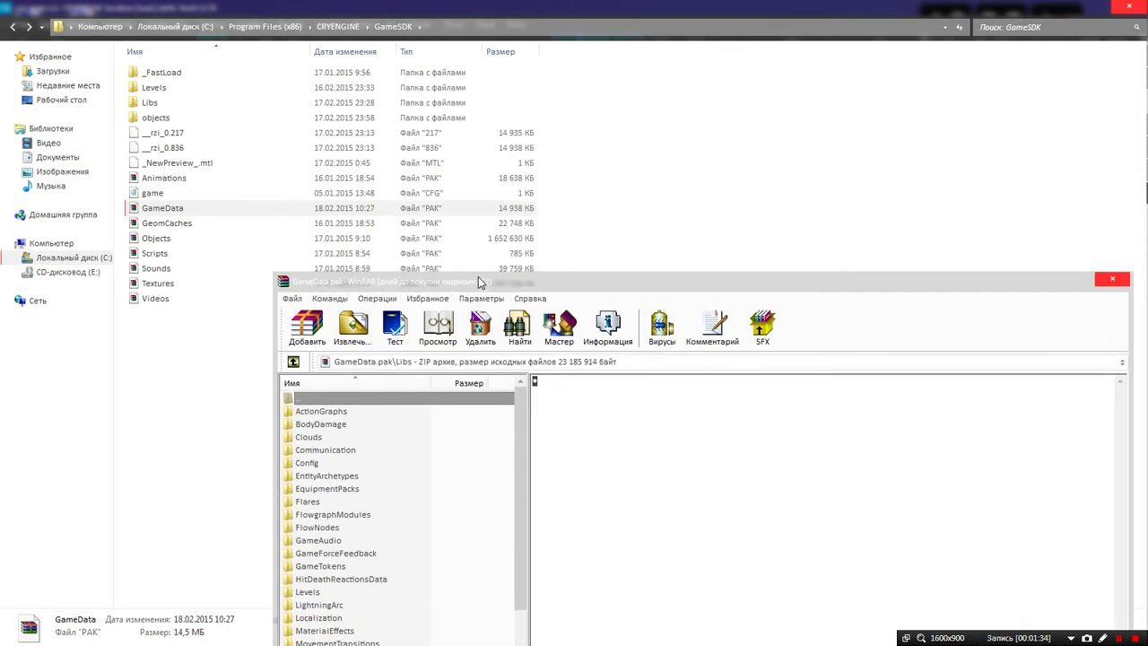
{"action": "right_click", "coordinate": [185, 209]}
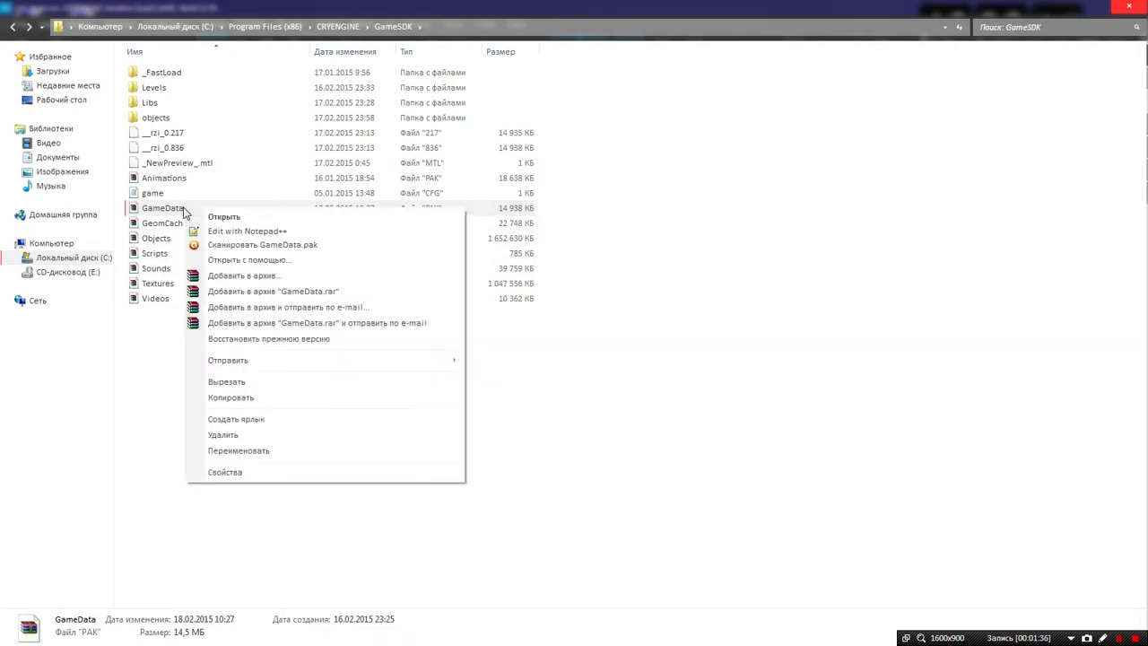
{"action": "left_click", "coordinate": [789, 351]}
{"action": "key", "text": "alt+Tab"}
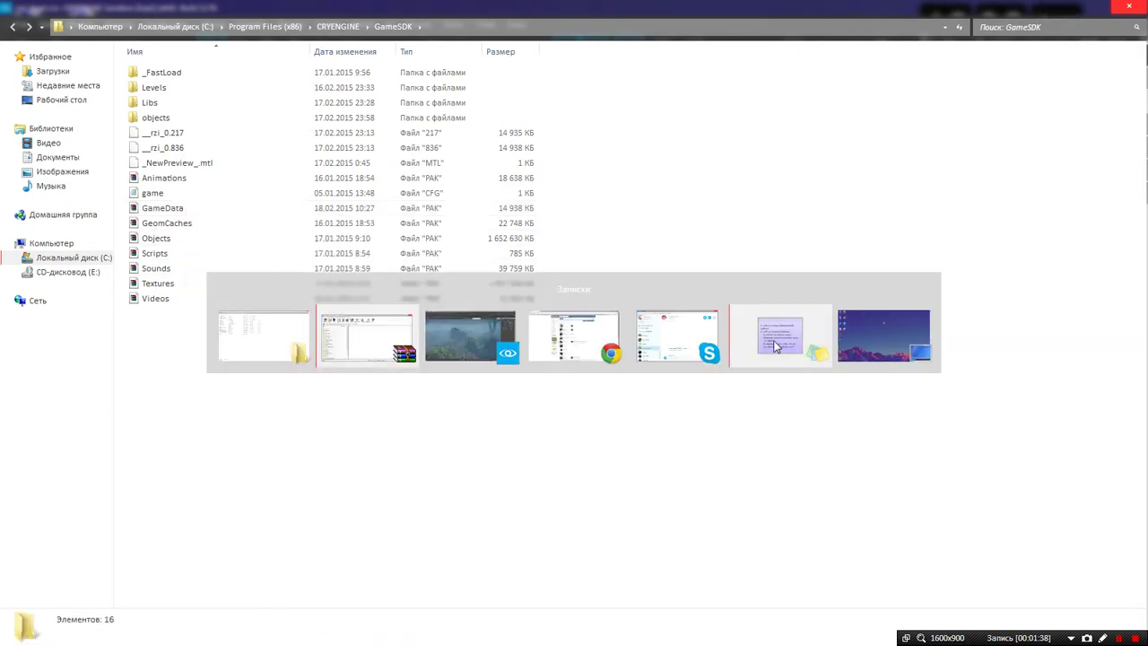
{"action": "left_click_drag", "start_coordinate": [630, 294], "coordinate": [579, 101]}
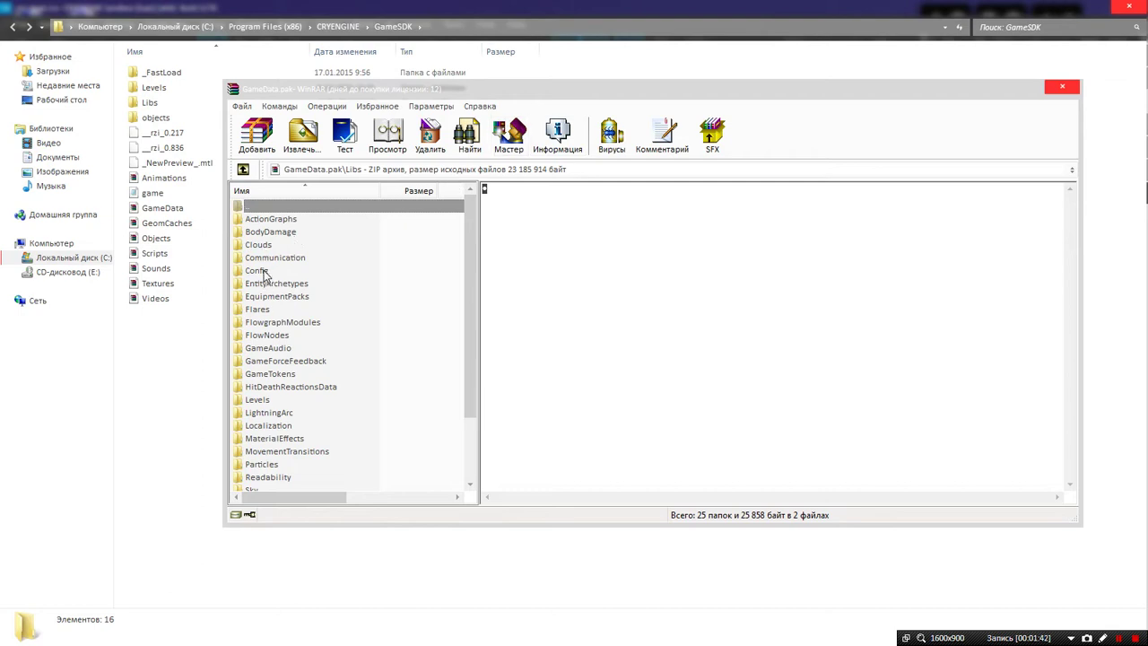
Extract defaultProfile.xml from the archive's Config folder to C:\Program Files (x86)\CRYENGINE\GameSDK\GameData
{"action": "double_click", "coordinate": [271, 269]}
{"action": "left_click", "coordinate": [276, 248]}
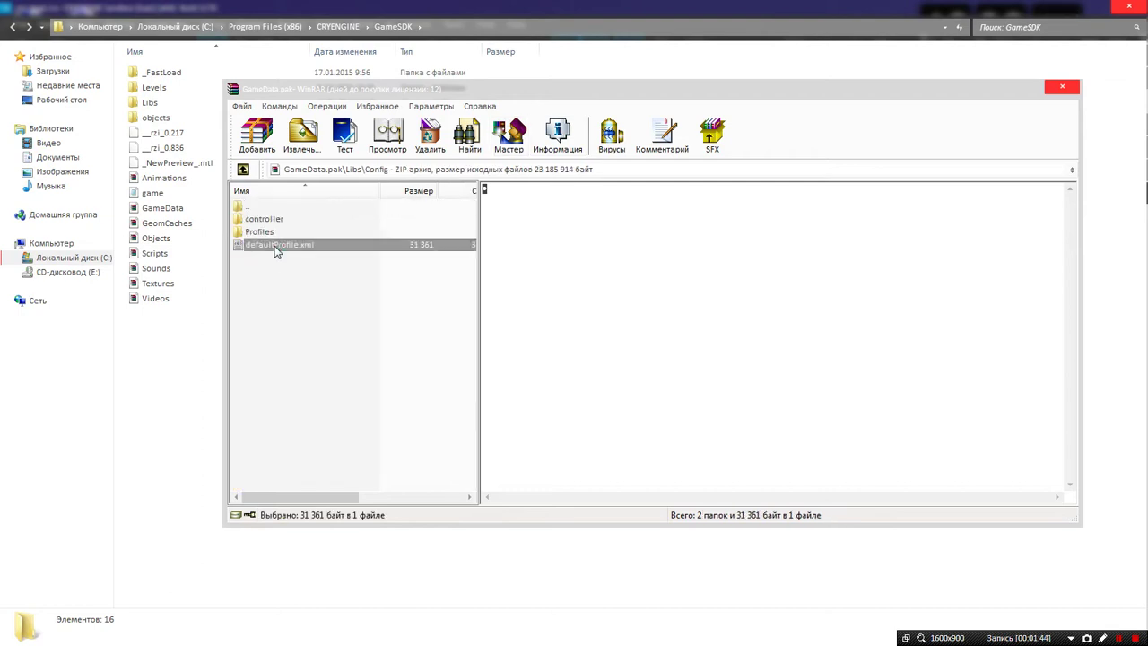
{"action": "right_click", "coordinate": [276, 252]}
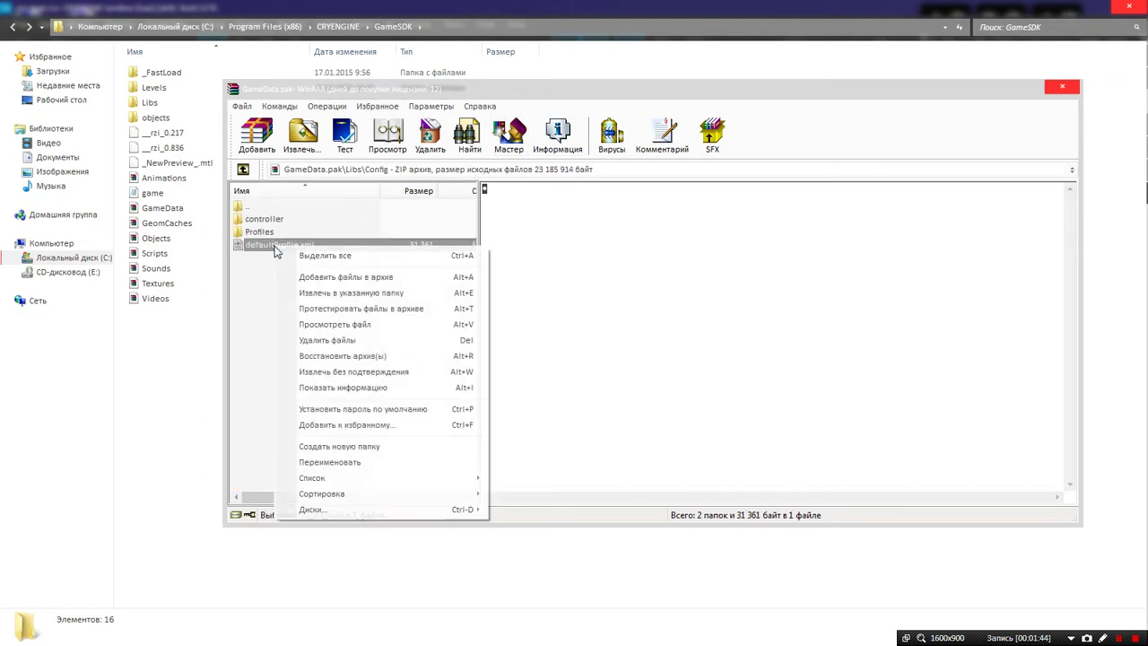
{"action": "left_click", "coordinate": [356, 293]}
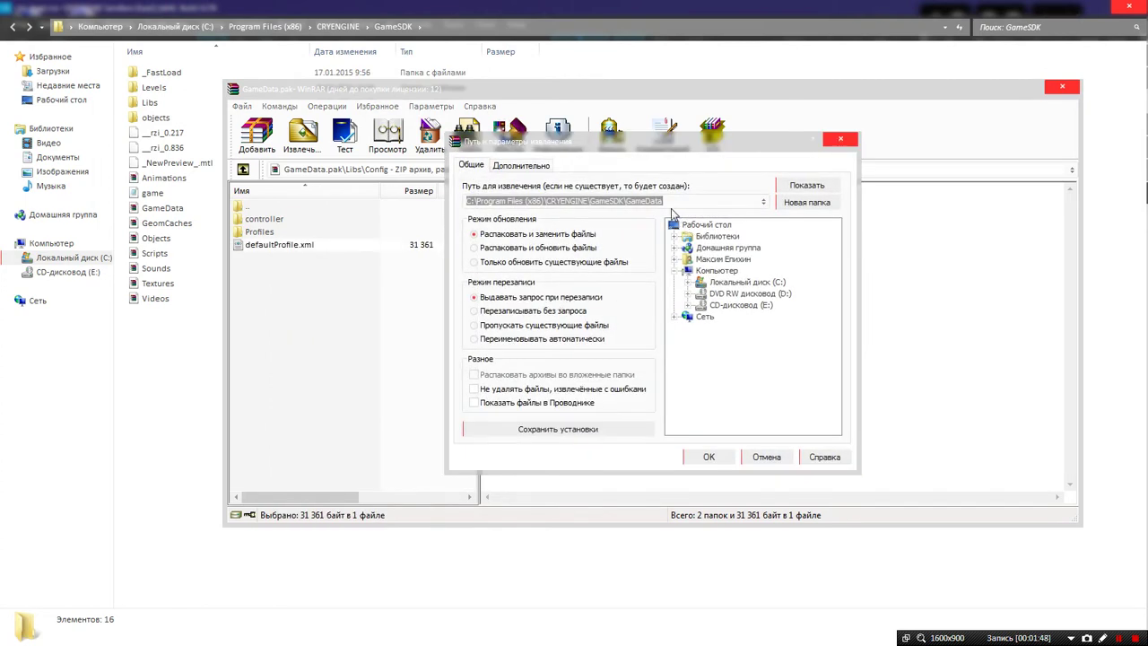
{"action": "left_click", "coordinate": [709, 456]}
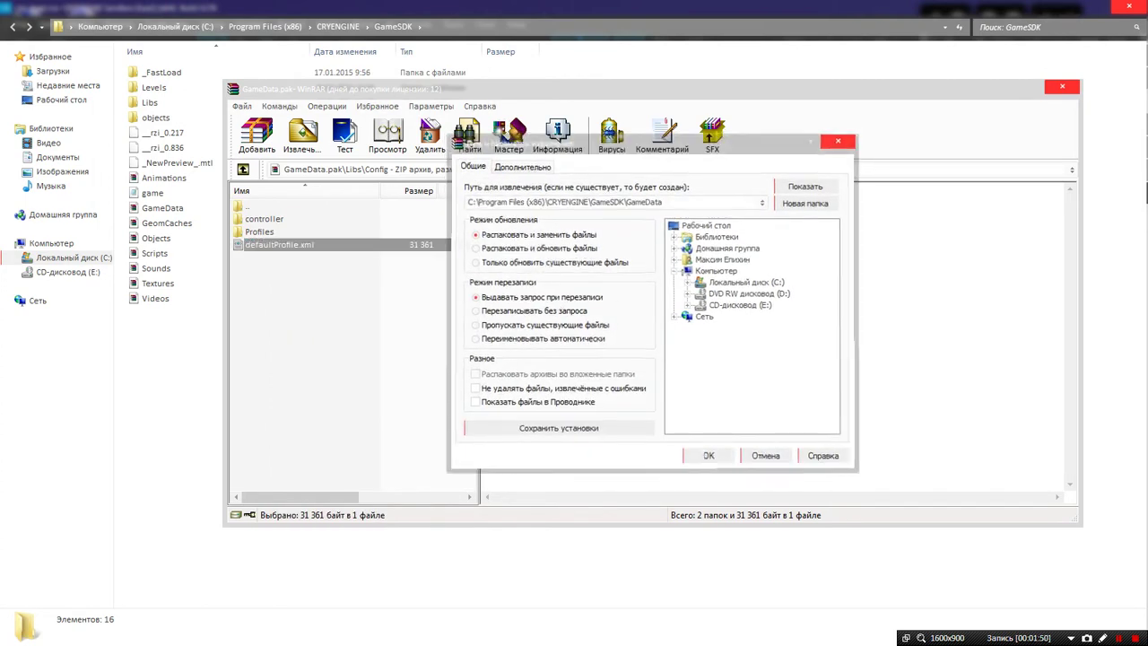
Open the extracted defaultProfile.xml from the GameData folder in Notepad++
{"action": "left_click", "coordinate": [176, 85]}
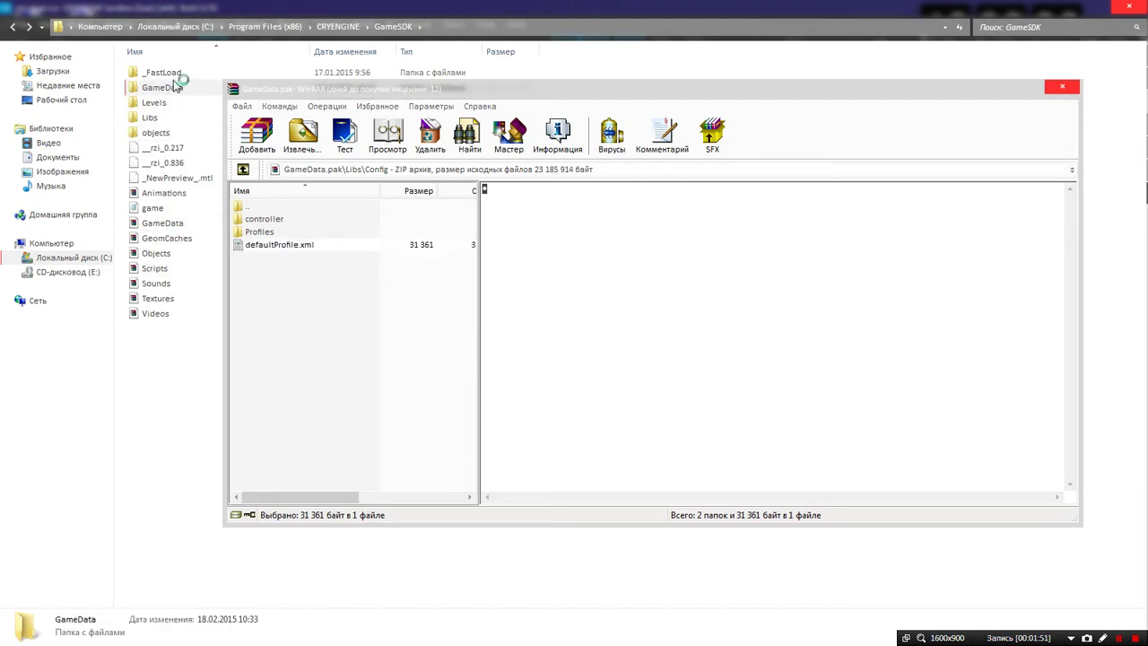
{"action": "double_click", "coordinate": [176, 85]}
{"action": "left_click", "coordinate": [168, 79]}
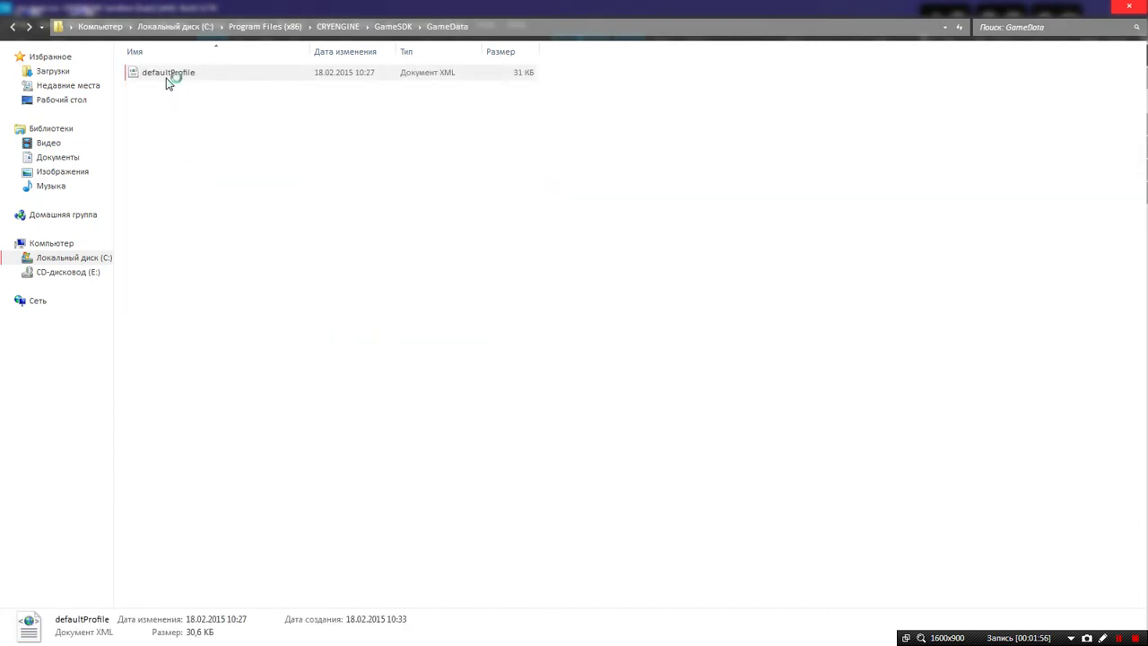
{"action": "left_click", "coordinate": [202, 126]}
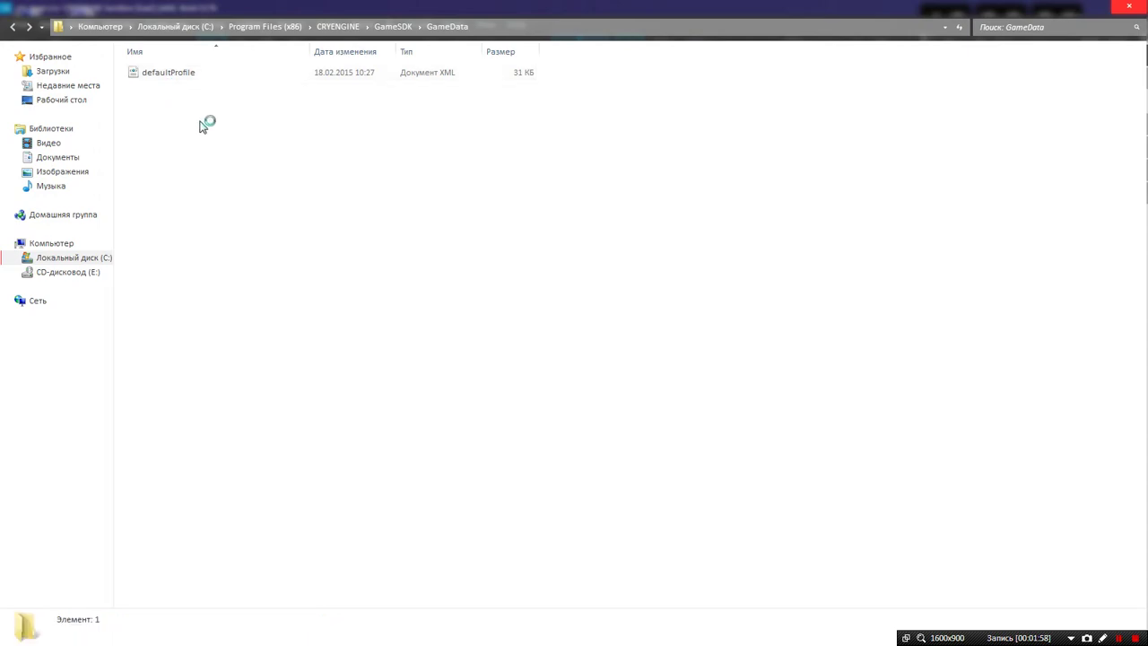
{"action": "right_click", "coordinate": [184, 78]}
{"action": "left_click", "coordinate": [231, 118]}
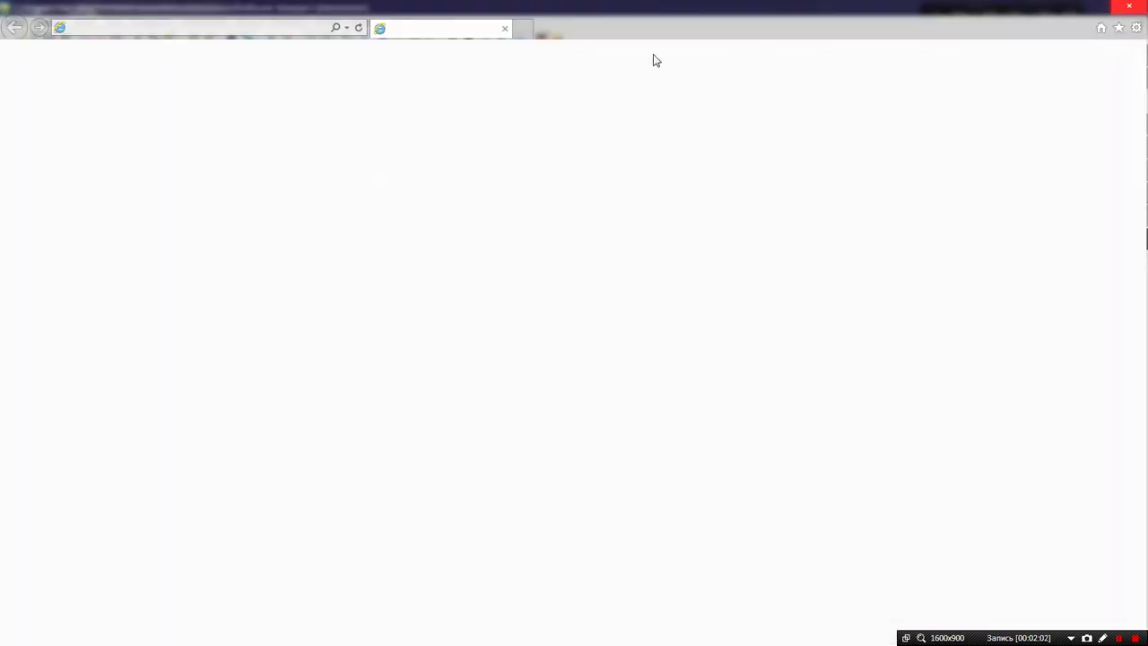
{"action": "left_click", "coordinate": [1127, 7]}
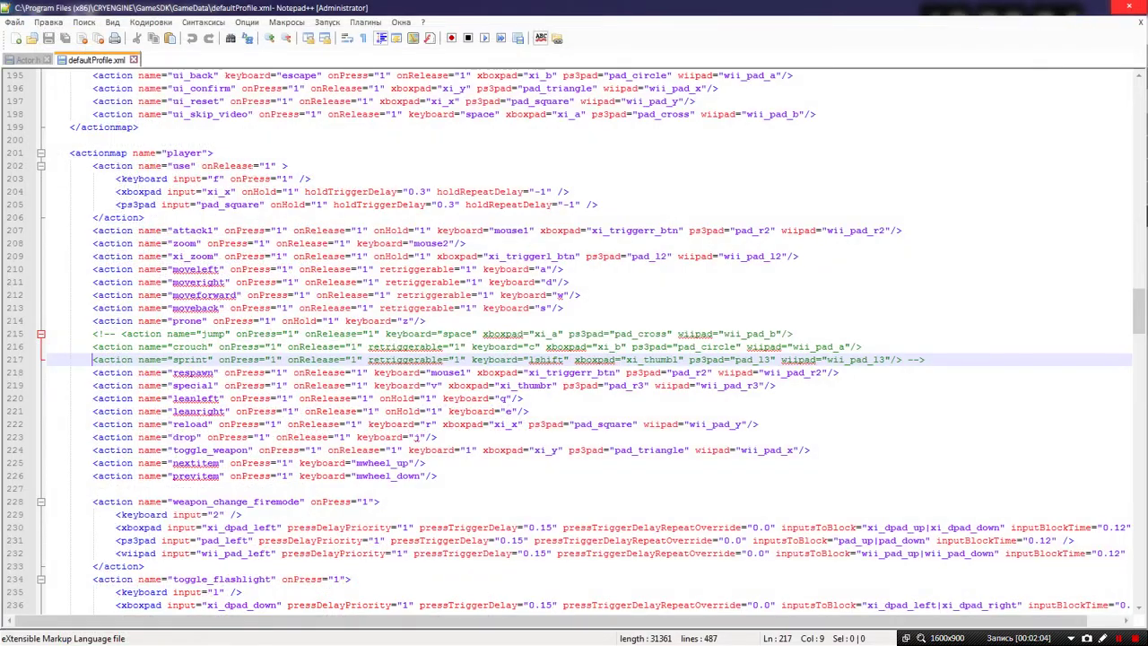
Examine the action definitions and key bindings in the "player" actionmap of defaultProfile.xml
{"action": "left_click", "coordinate": [213, 152]}
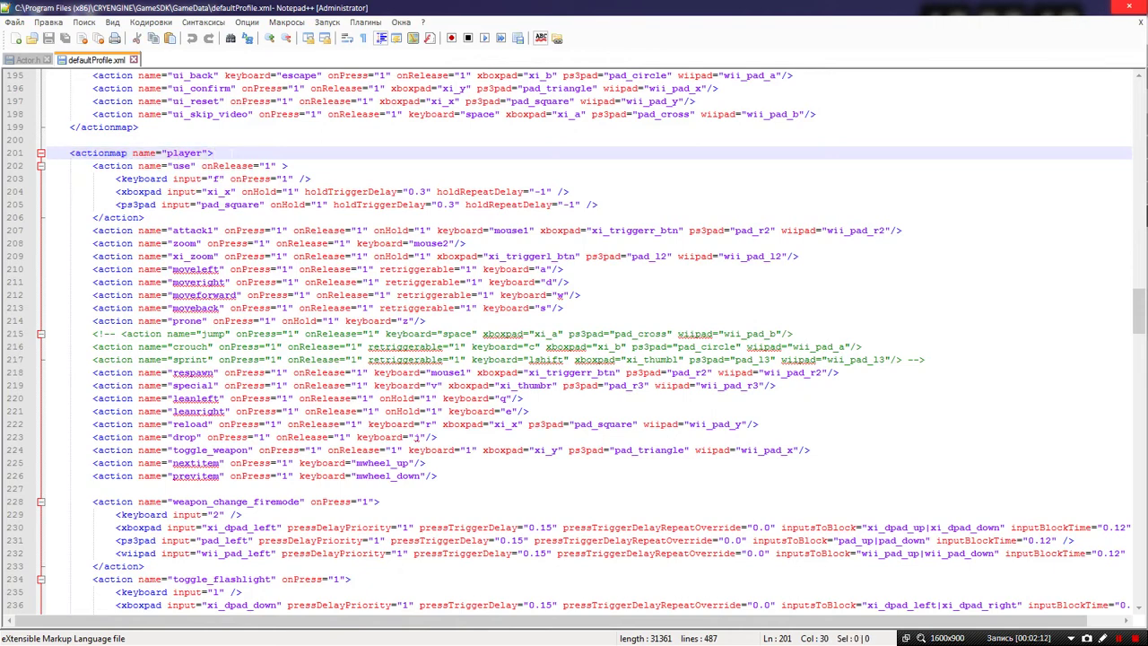
{"action": "scroll", "coordinate": [574, 341], "scroll_direction": "down", "scroll_amount": 1}
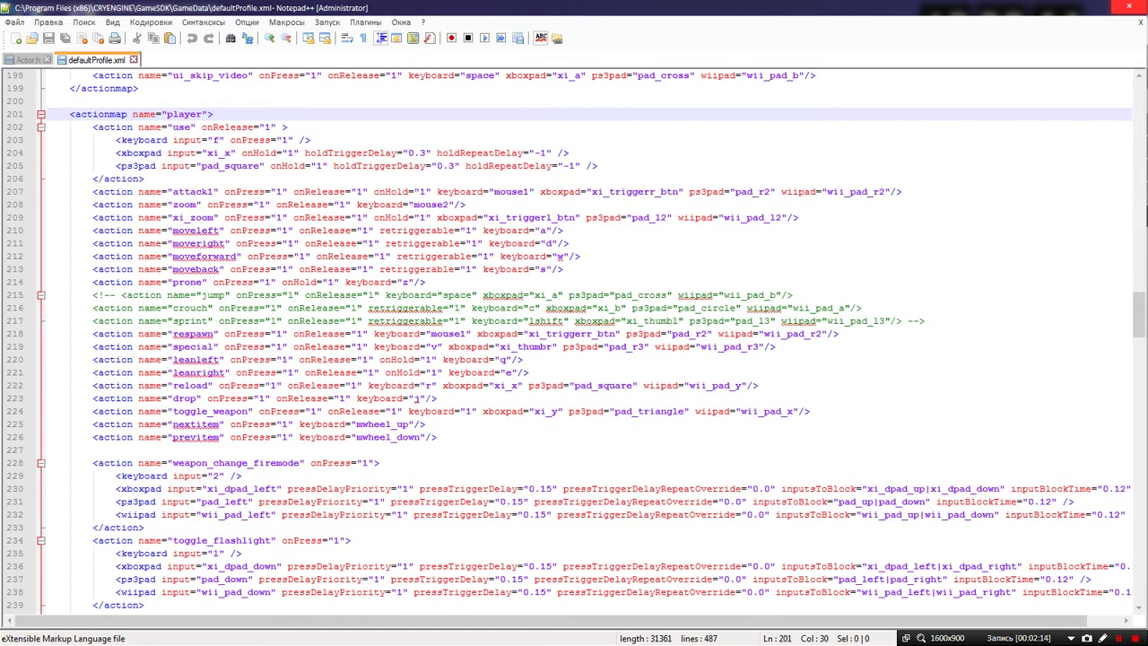
{"action": "left_click", "coordinate": [437, 437]}
{"action": "scroll", "coordinate": [574, 341], "scroll_direction": "up", "scroll_amount": 11}
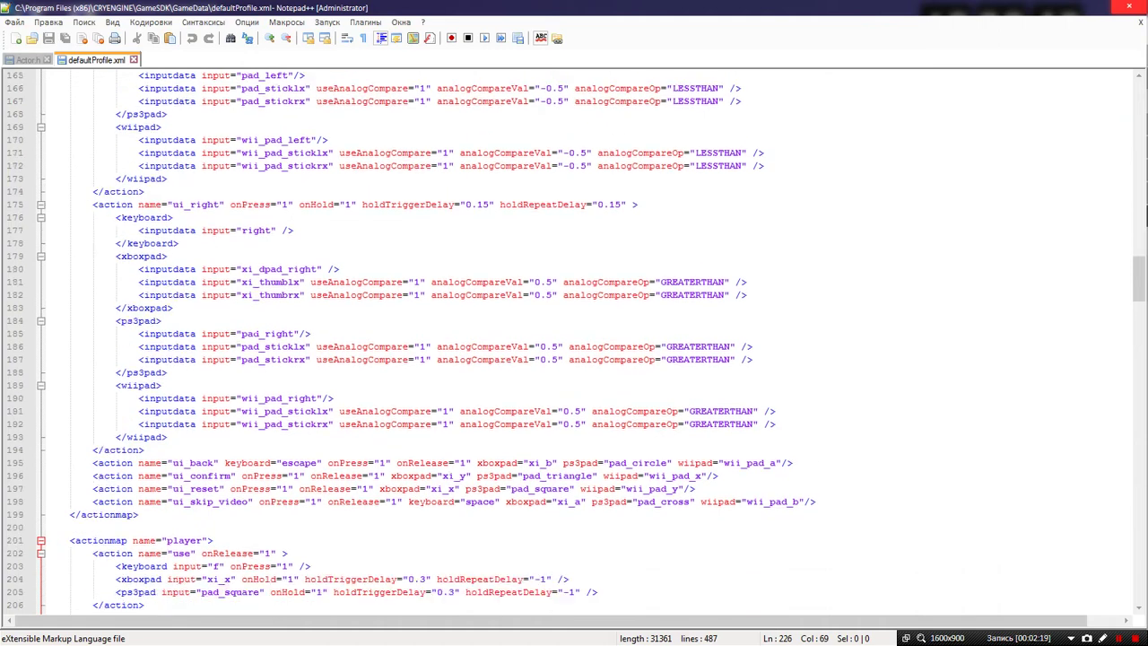
{"action": "scroll", "coordinate": [574, 341], "scroll_direction": "down", "scroll_amount": 7}
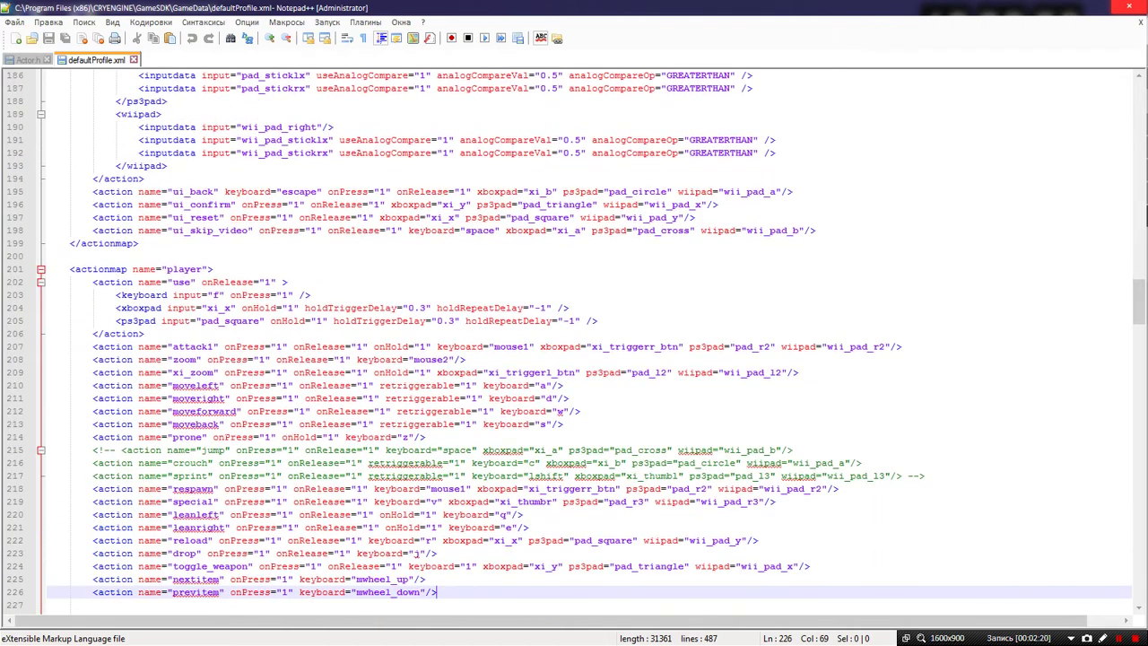
{"action": "scroll", "coordinate": [574, 340], "scroll_direction": "down", "scroll_amount": 2}
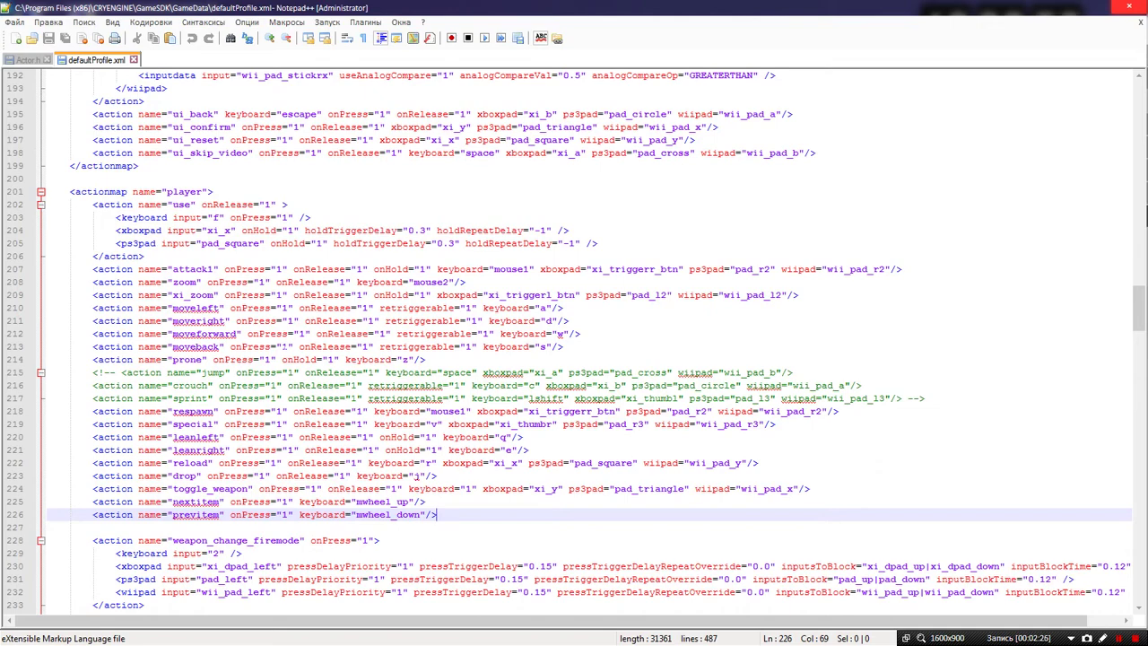
{"action": "scroll", "coordinate": [574, 340], "scroll_direction": "down", "scroll_amount": 17}
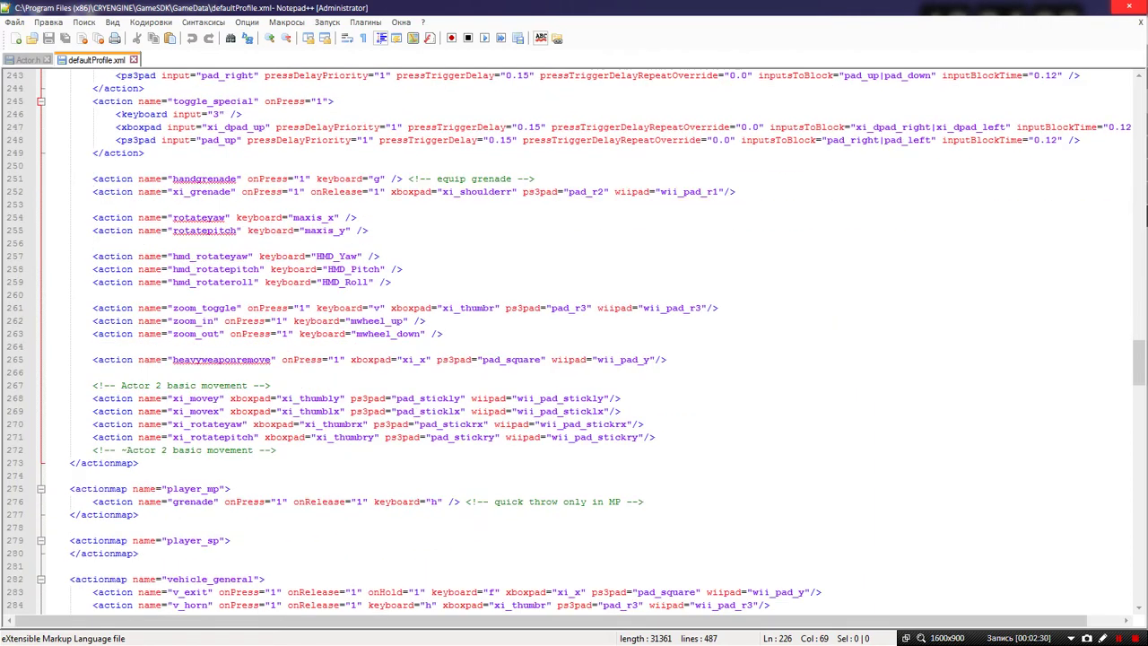
{"action": "scroll", "coordinate": [574, 340], "scroll_direction": "up", "scroll_amount": 14}
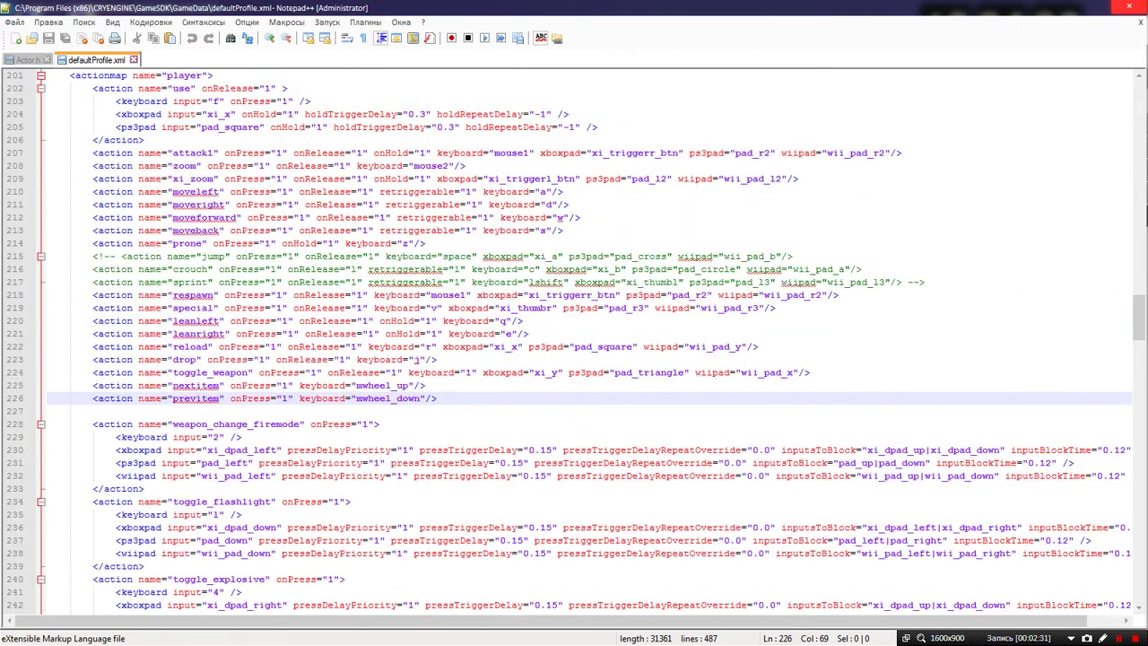
{"action": "scroll", "coordinate": [573, 341], "scroll_direction": "up", "scroll_amount": 1}
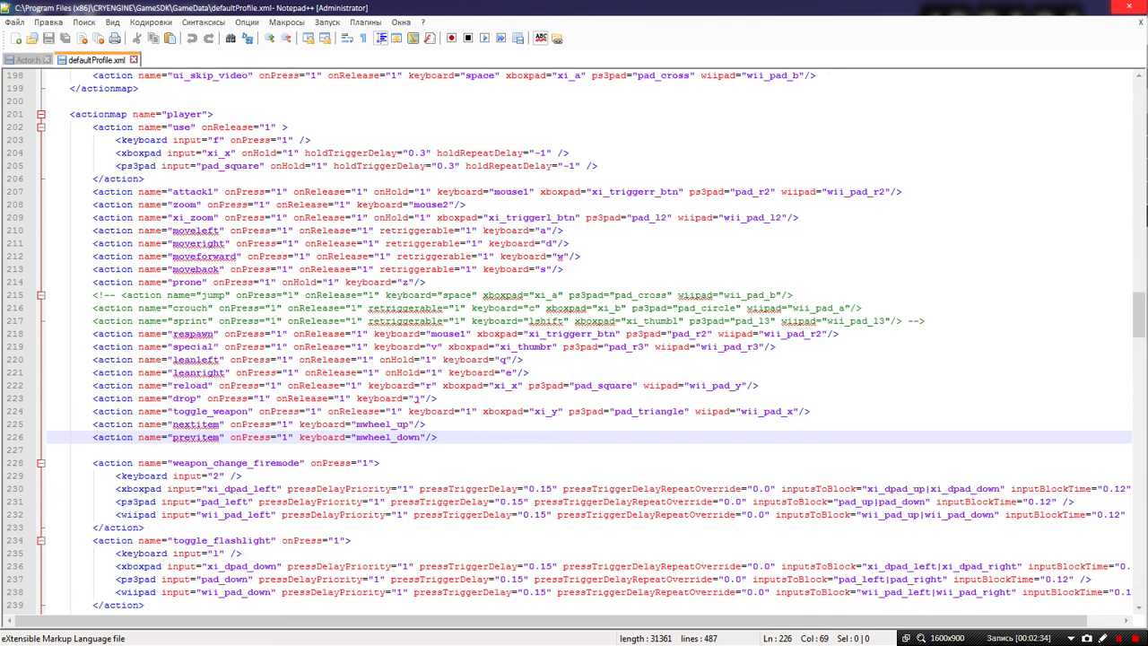
{"action": "scroll", "coordinate": [574, 340], "scroll_direction": "up", "scroll_amount": 1}
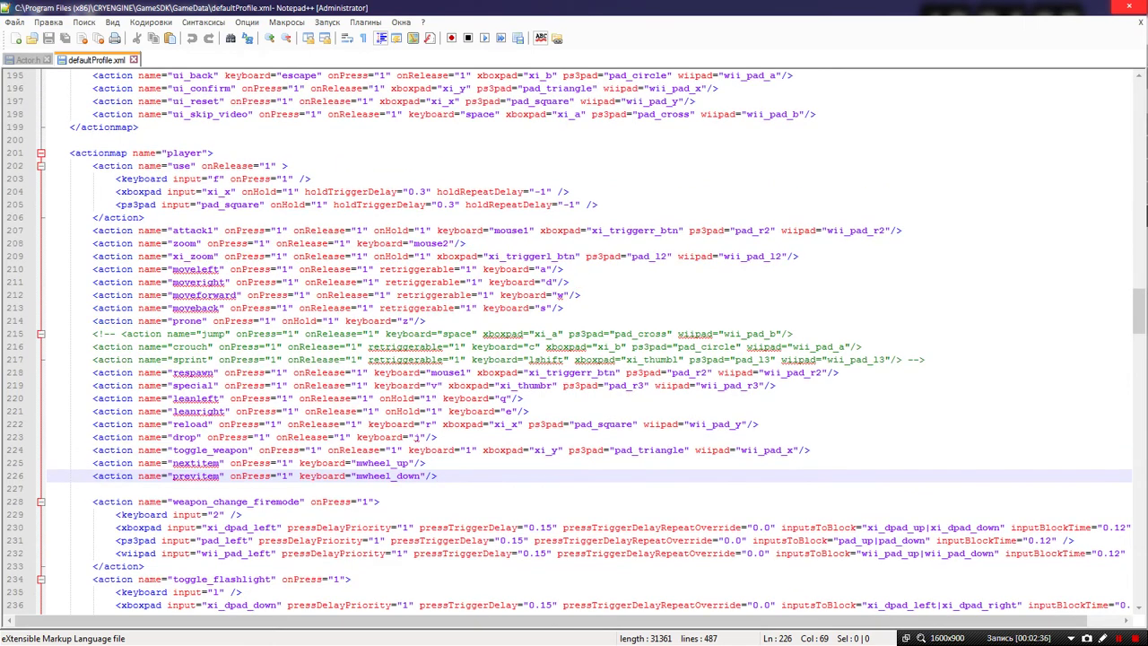
Close the Actor.h file and examine the commented-out jump, crouch and sprint actions, including the retriggerable attribute
{"action": "middle_click", "coordinate": [41, 63]}
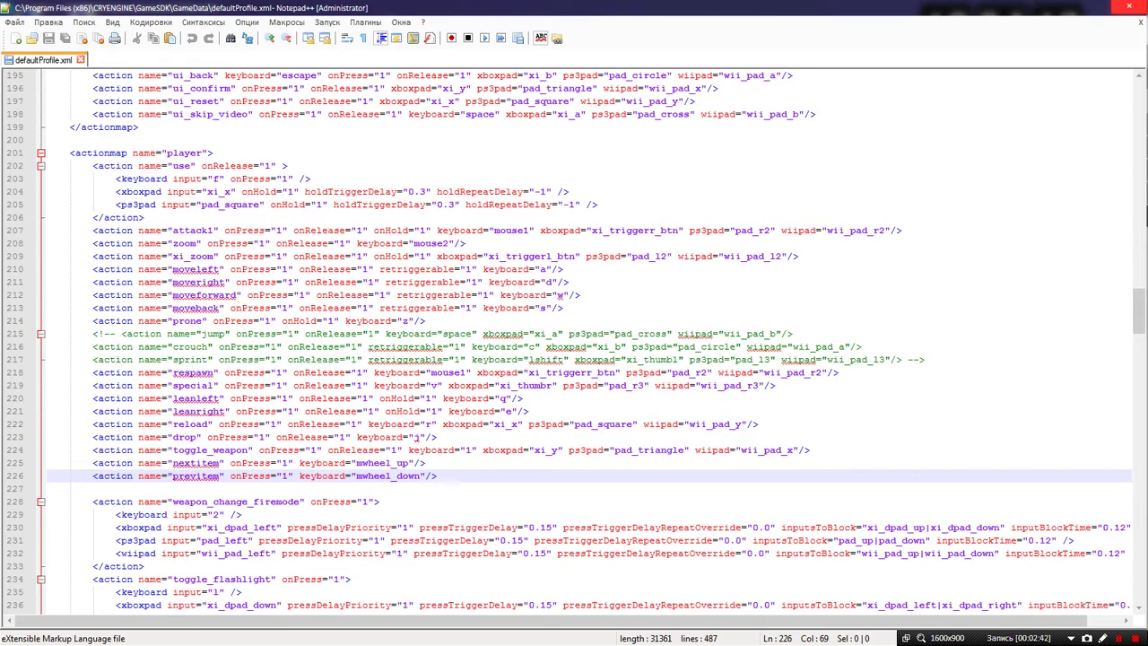
{"action": "left_click_drag", "start_coordinate": [117, 334], "coordinate": [93, 333]}
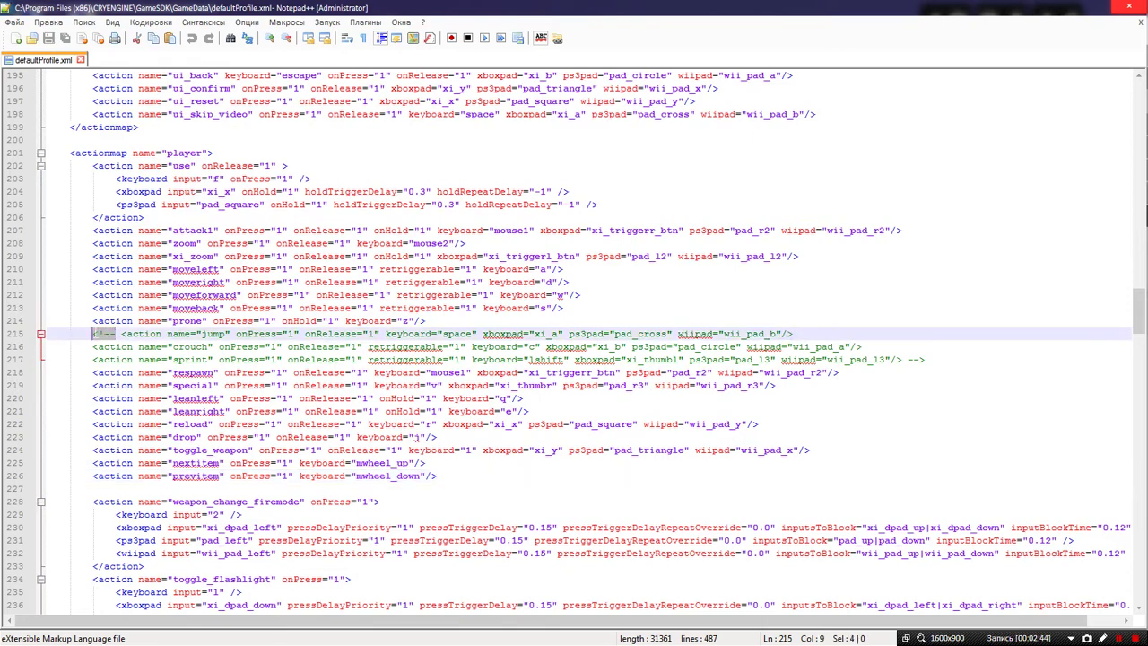
{"action": "left_click", "coordinate": [115, 333]}
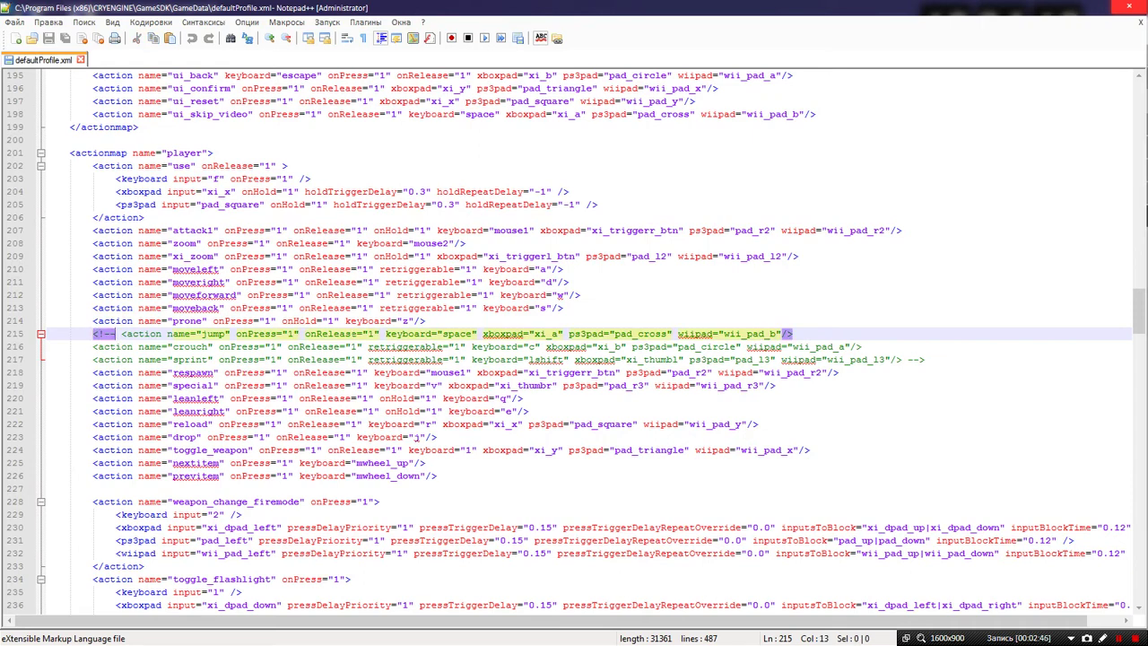
{"action": "left_click", "coordinate": [385, 346]}
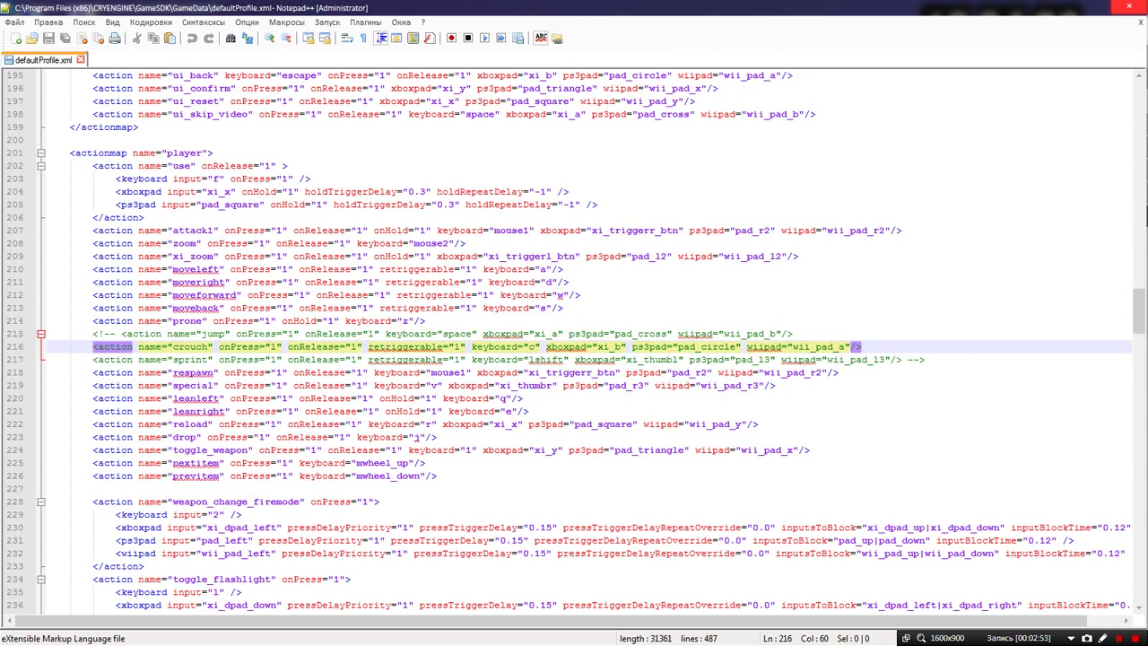
{"action": "key", "text": "ctrl+f"}
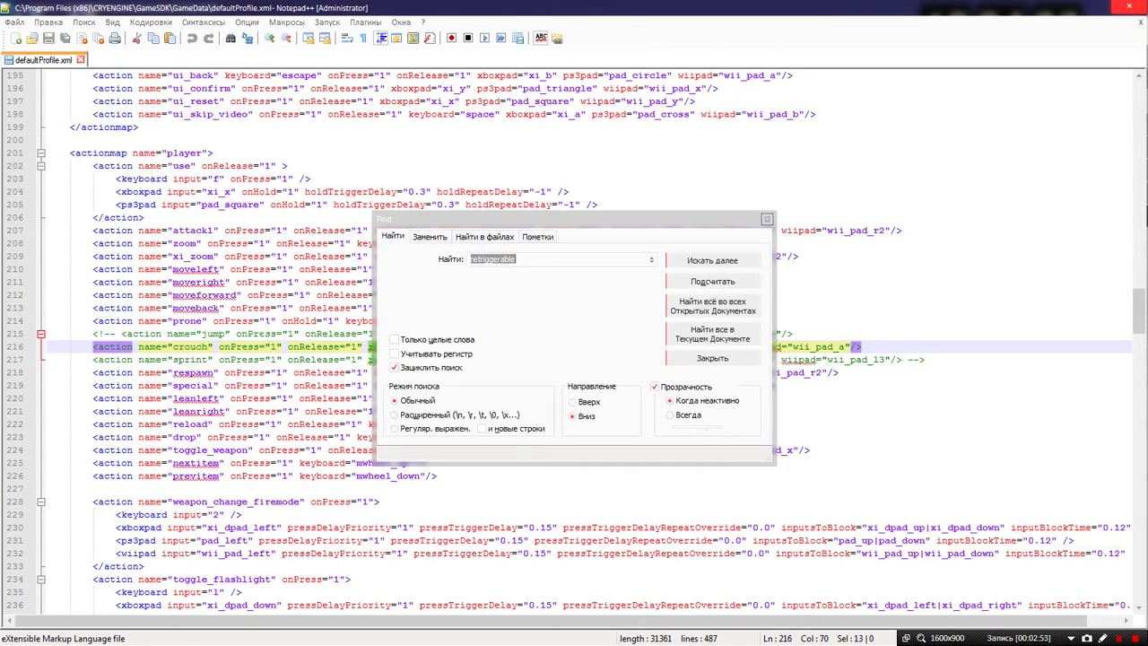
{"action": "left_click", "coordinate": [767, 220]}
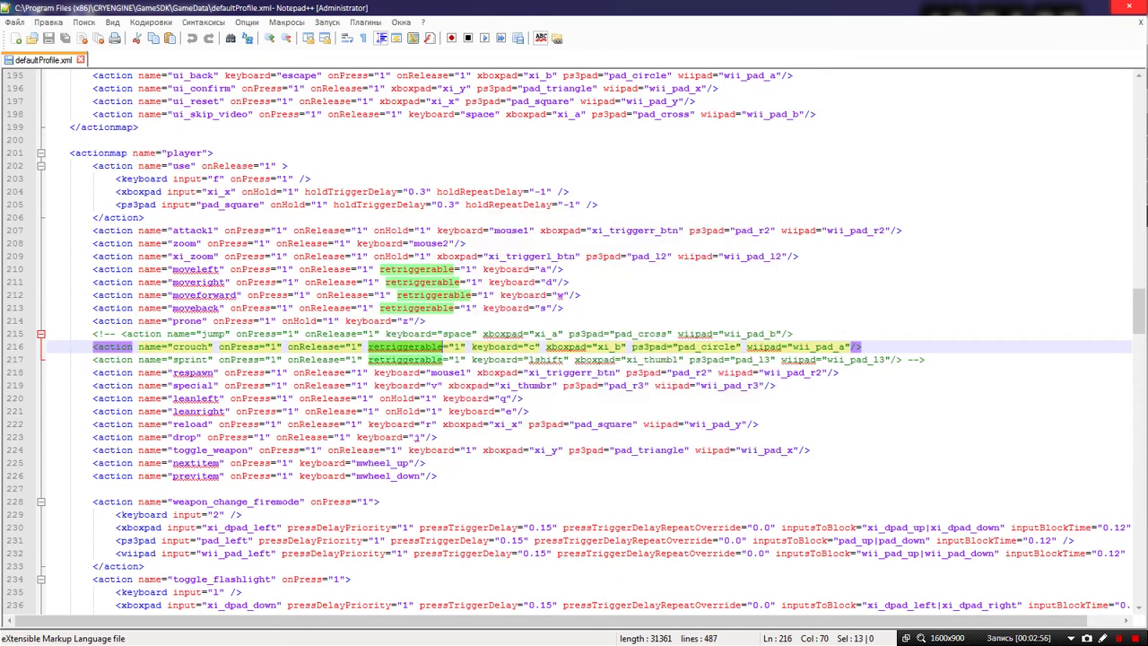
{"action": "left_click", "coordinate": [499, 346]}
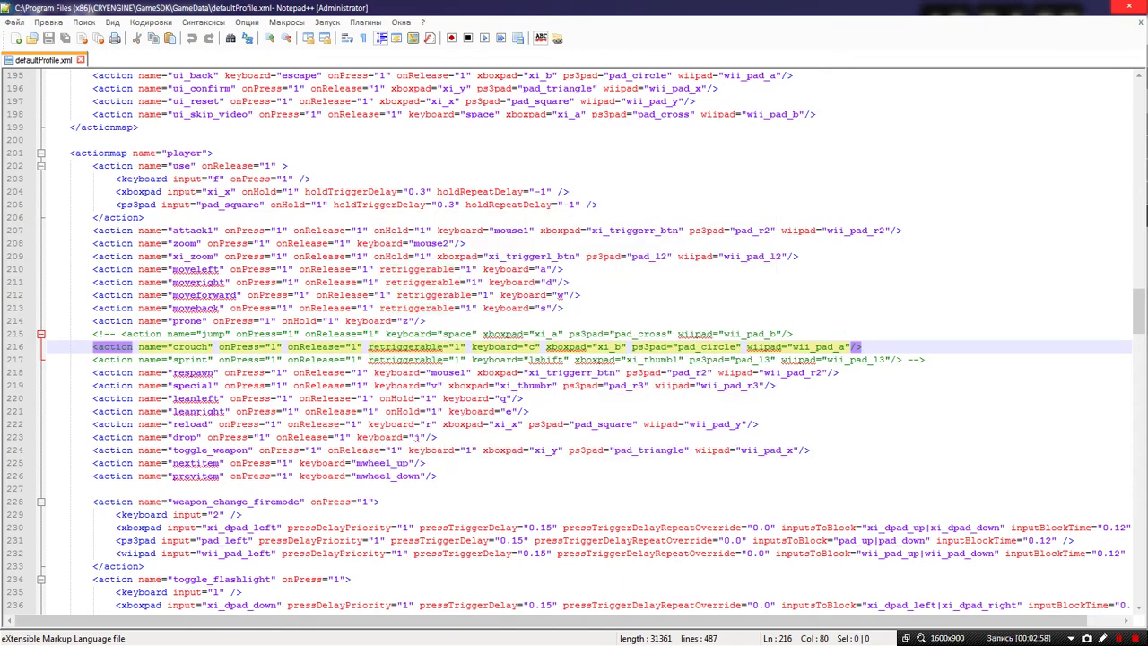
Review the commented-out jump, crouch and sprint lines and the respawn and leanleft actions following them in the player actionmap
{"action": "left_click", "coordinate": [231, 334]}
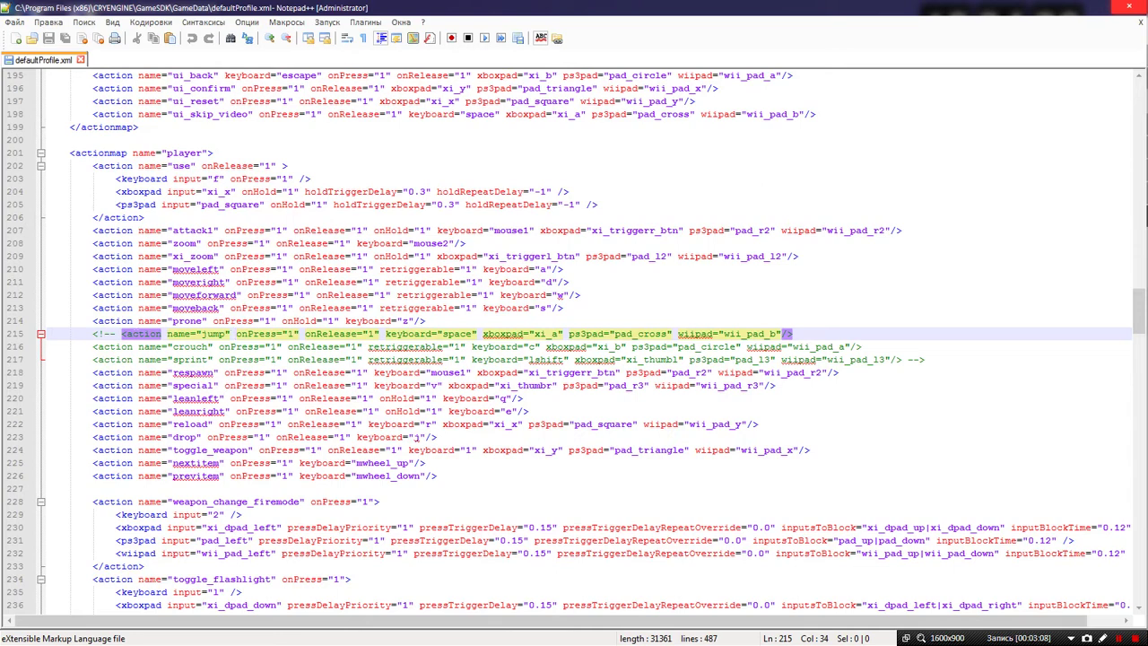
{"action": "left_click_drag", "start_coordinate": [180, 333], "coordinate": [209, 346]}
{"action": "left_click", "coordinate": [242, 359]}
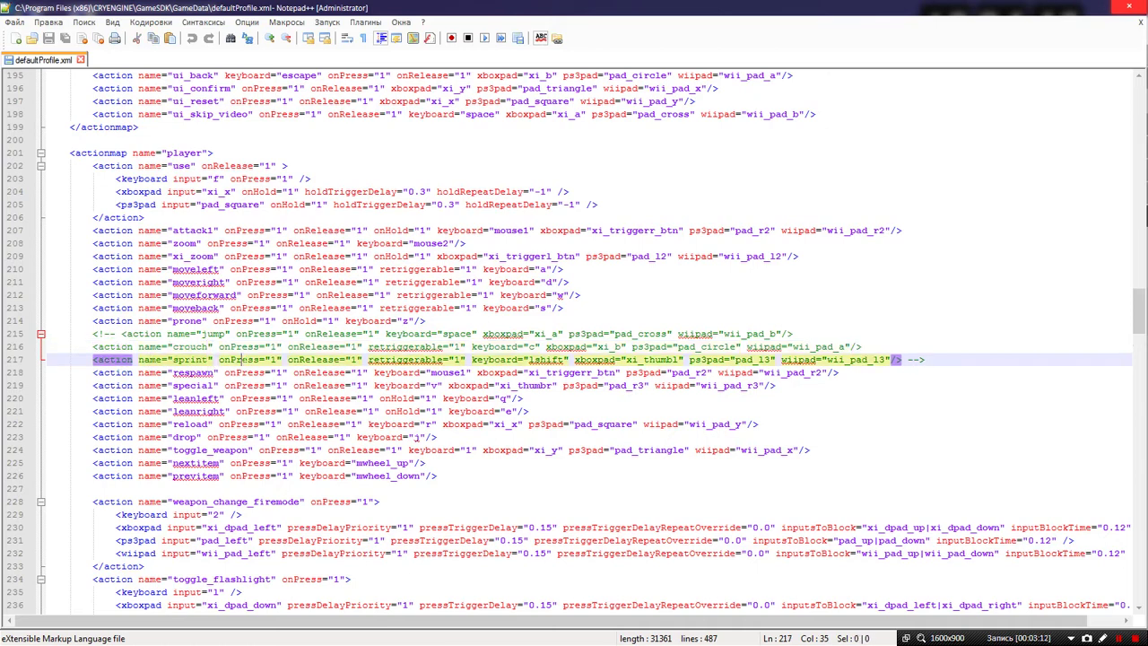
{"action": "left_click", "coordinate": [840, 373]}
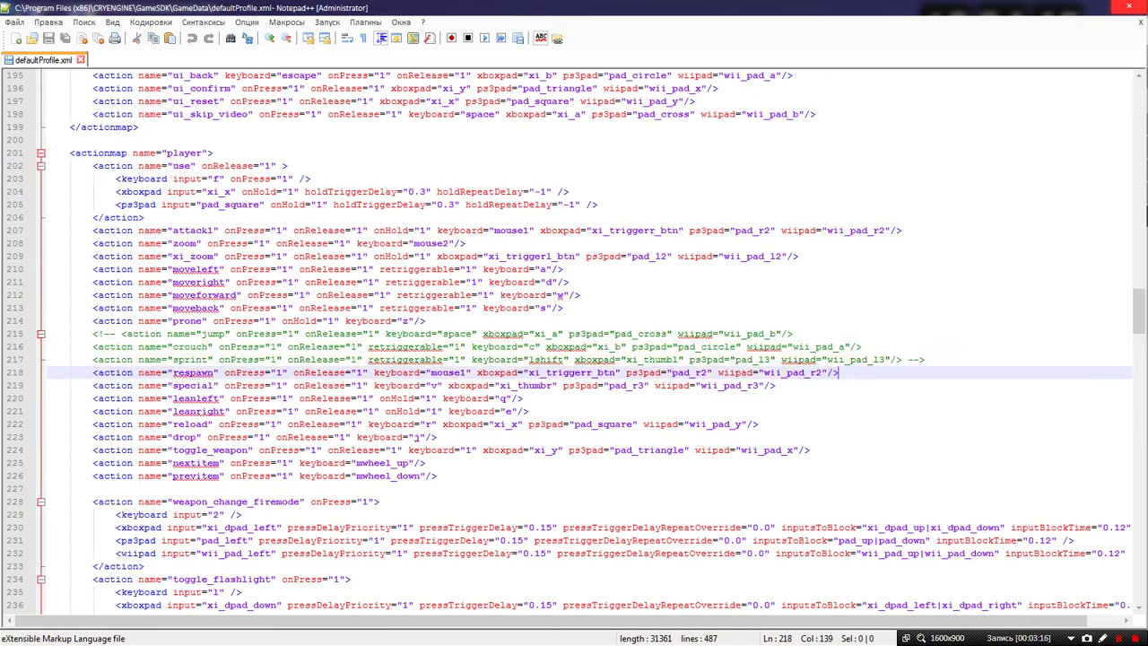
{"action": "left_click", "coordinate": [523, 398]}
Switch to CRYENGINE Sandbox, test walking forward in game mode, and return to defaultProfile.xml in Notepad++
{"action": "key", "text": "alt+Tab"}
{"action": "key", "text": "alt+Tab"}
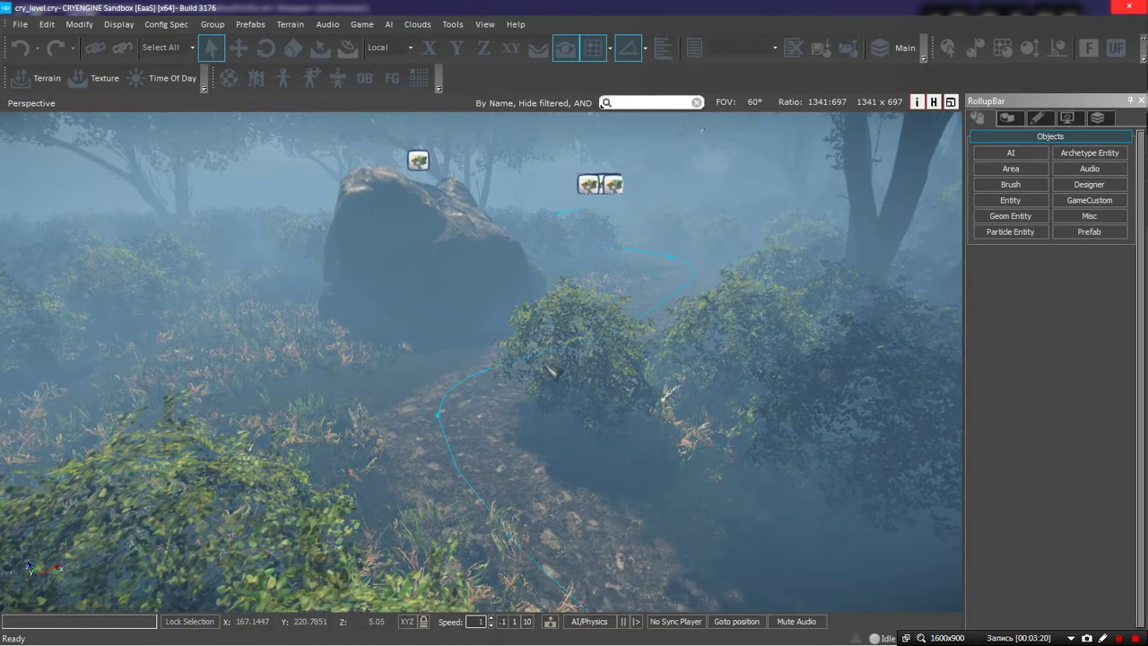
{"action": "key", "text": "ctrl+g"}
{"action": "key", "text": "w"}
{"action": "key", "text": "w"}
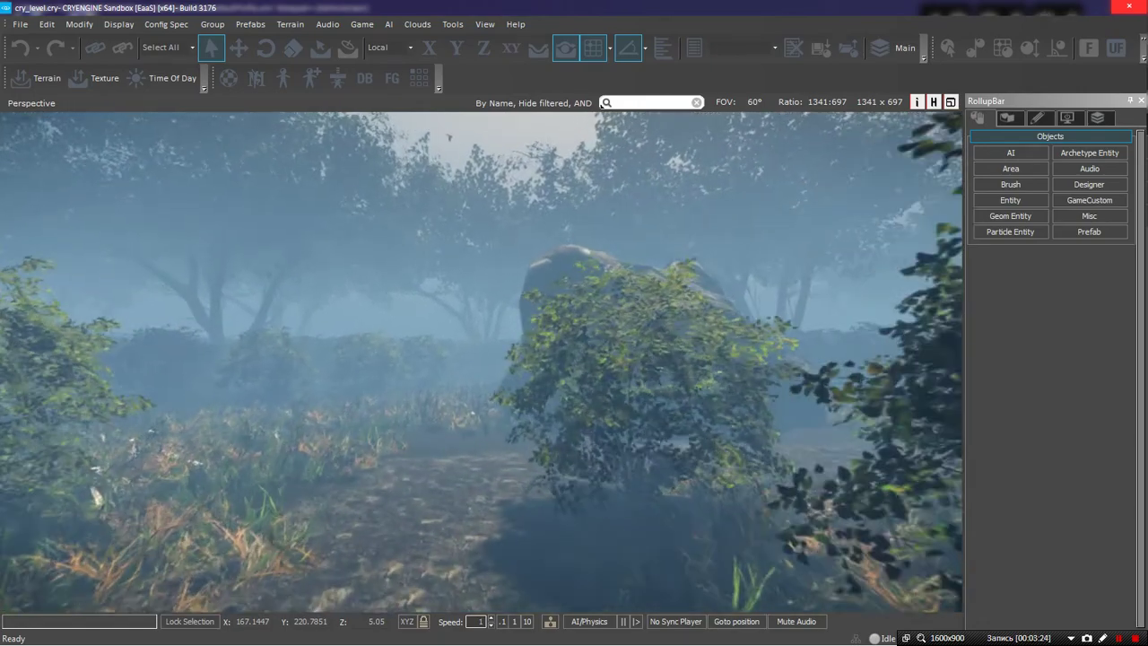
{"action": "key", "text": "Escape"}
{"action": "key", "text": "alt+Tab"}
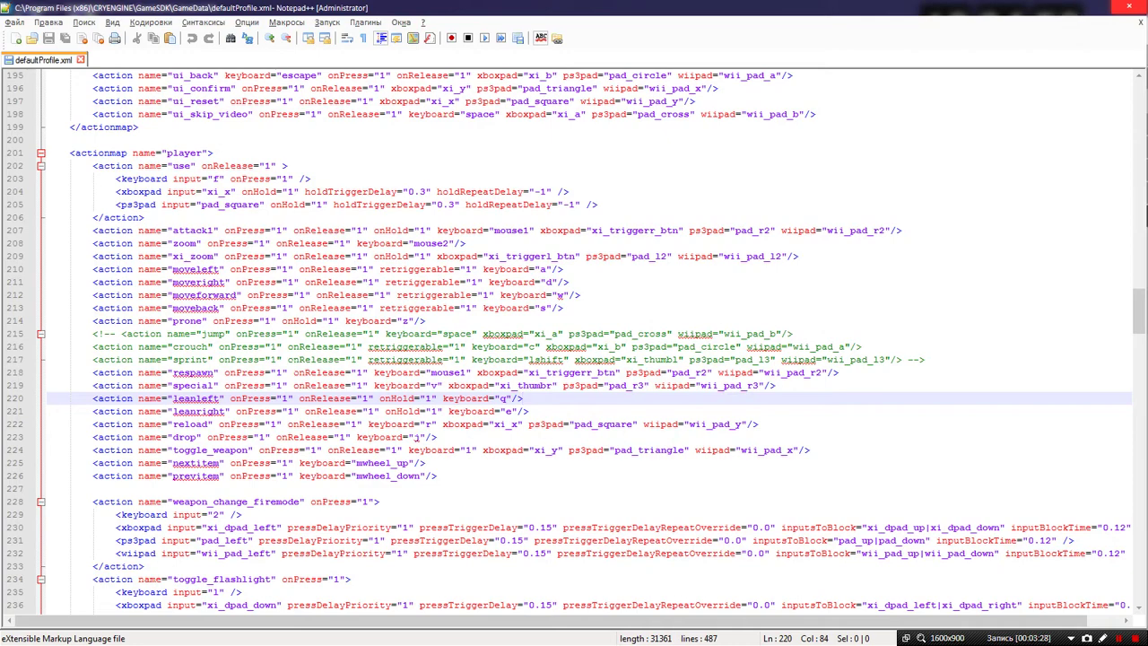
Examine the player actionmap's weapon toggle, grenade and zoom actions down to the "Actor 2 basic movement" comment block
{"action": "scroll", "coordinate": [574, 341], "scroll_direction": "down", "scroll_amount": 2}
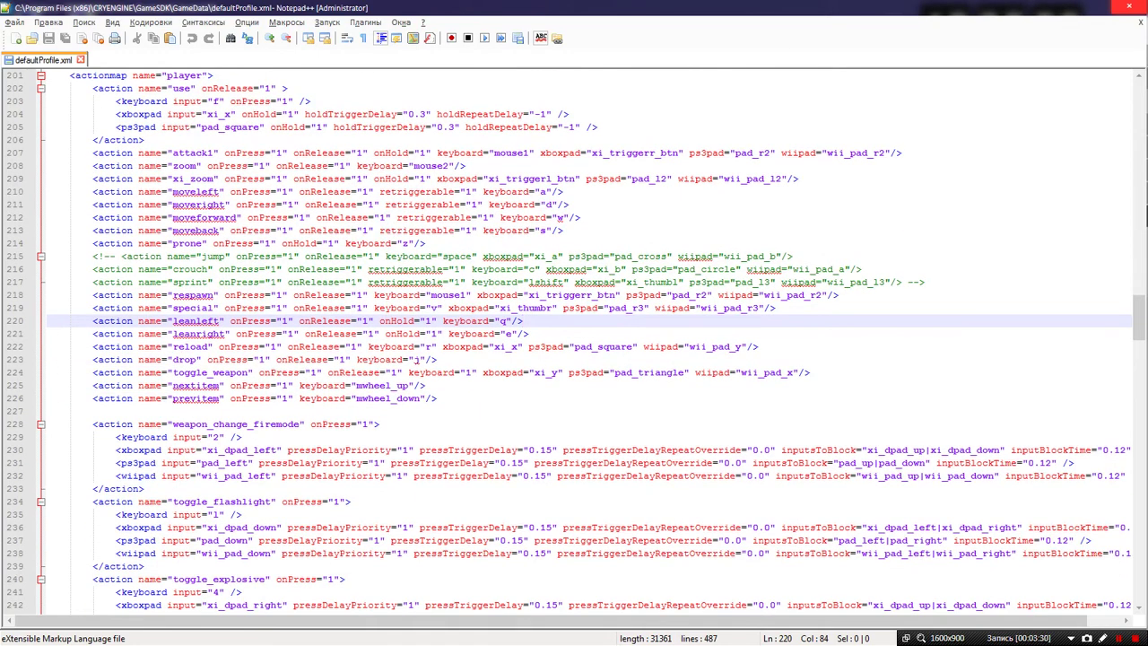
{"action": "scroll", "coordinate": [573, 340], "scroll_direction": "down", "scroll_amount": 7}
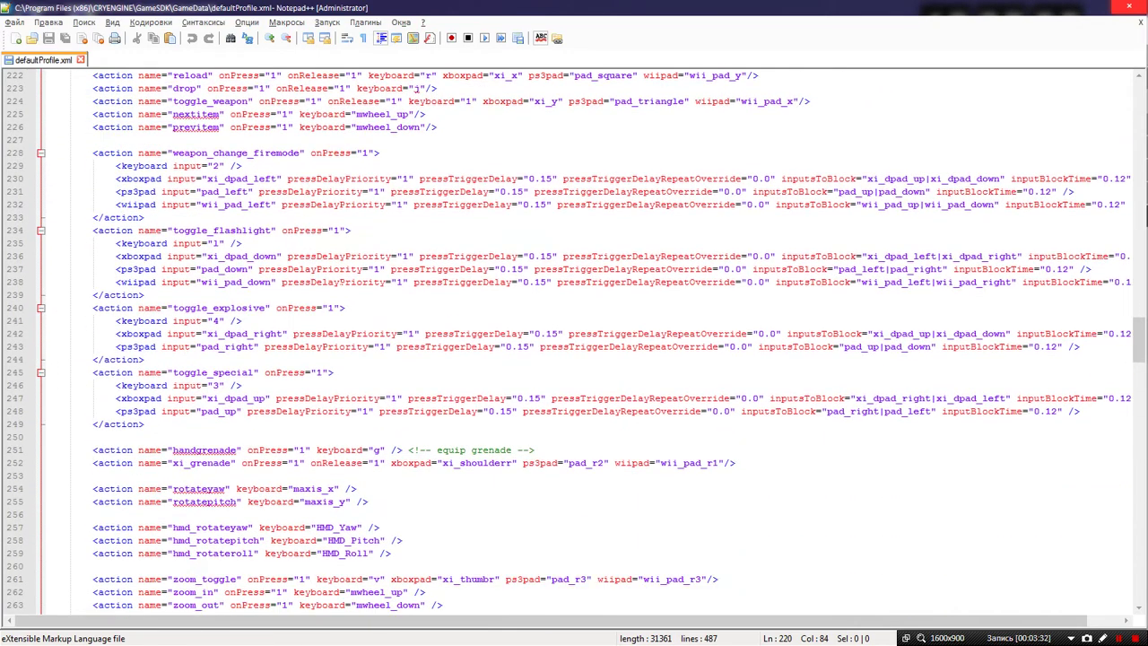
{"action": "scroll", "coordinate": [574, 341], "scroll_direction": "up", "scroll_amount": 4}
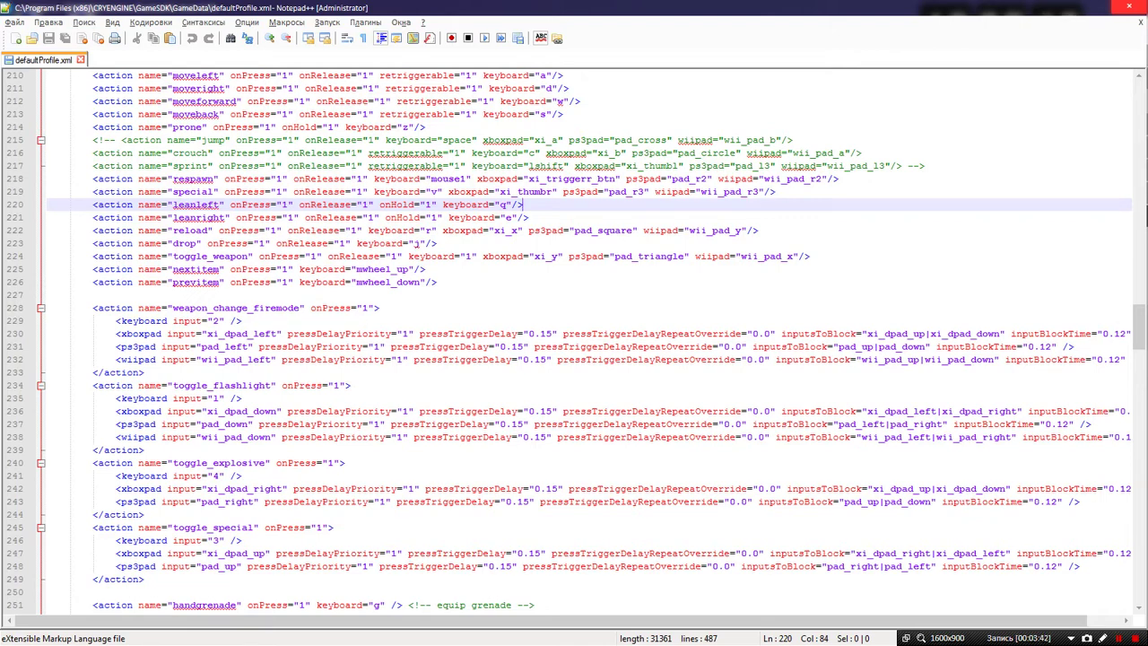
{"action": "scroll", "coordinate": [574, 348], "scroll_direction": "right", "scroll_amount": 3}
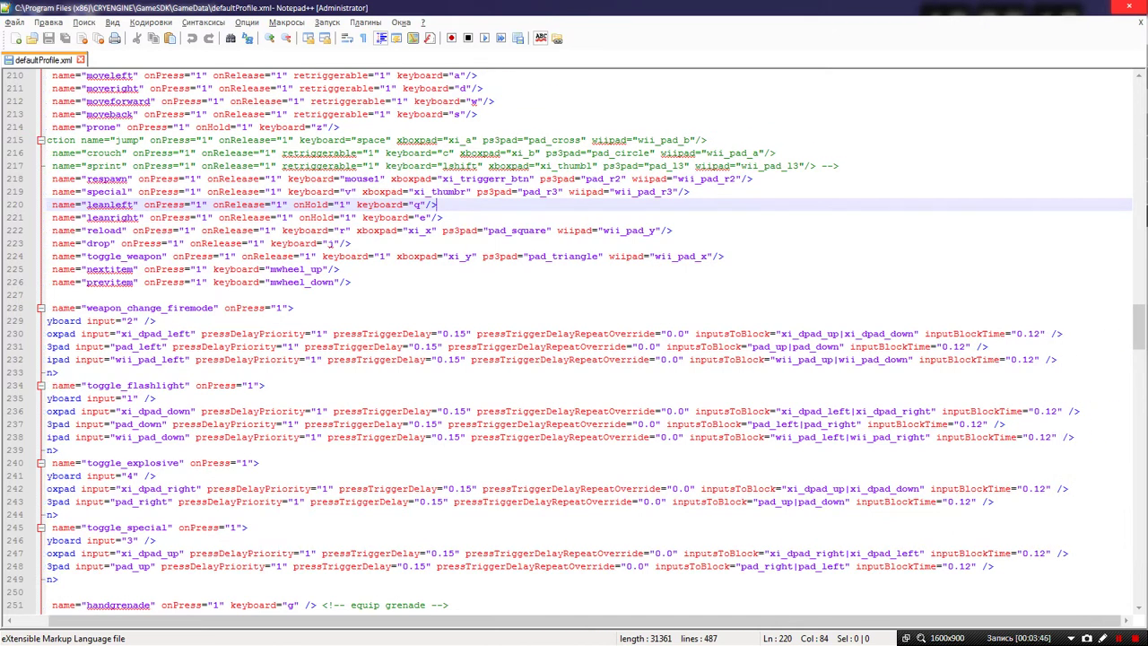
{"action": "scroll", "coordinate": [574, 348], "scroll_direction": "left", "scroll_amount": 3}
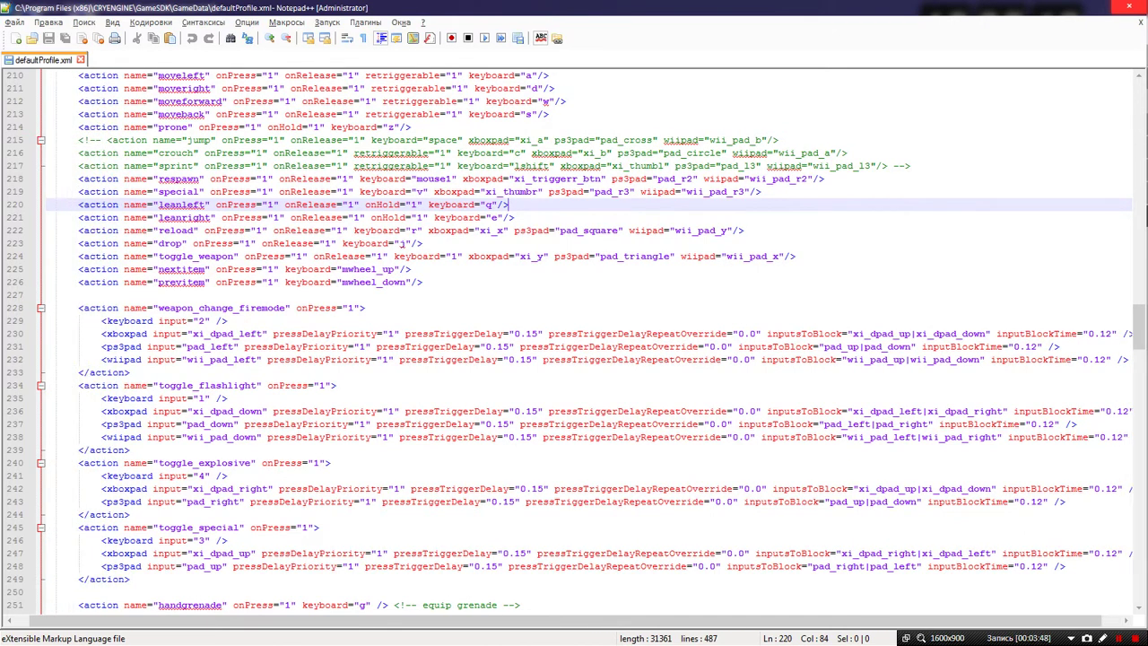
{"action": "scroll", "coordinate": [574, 348], "scroll_direction": "down", "scroll_amount": 1}
{"action": "scroll", "coordinate": [574, 348], "scroll_direction": "down", "scroll_amount": 14}
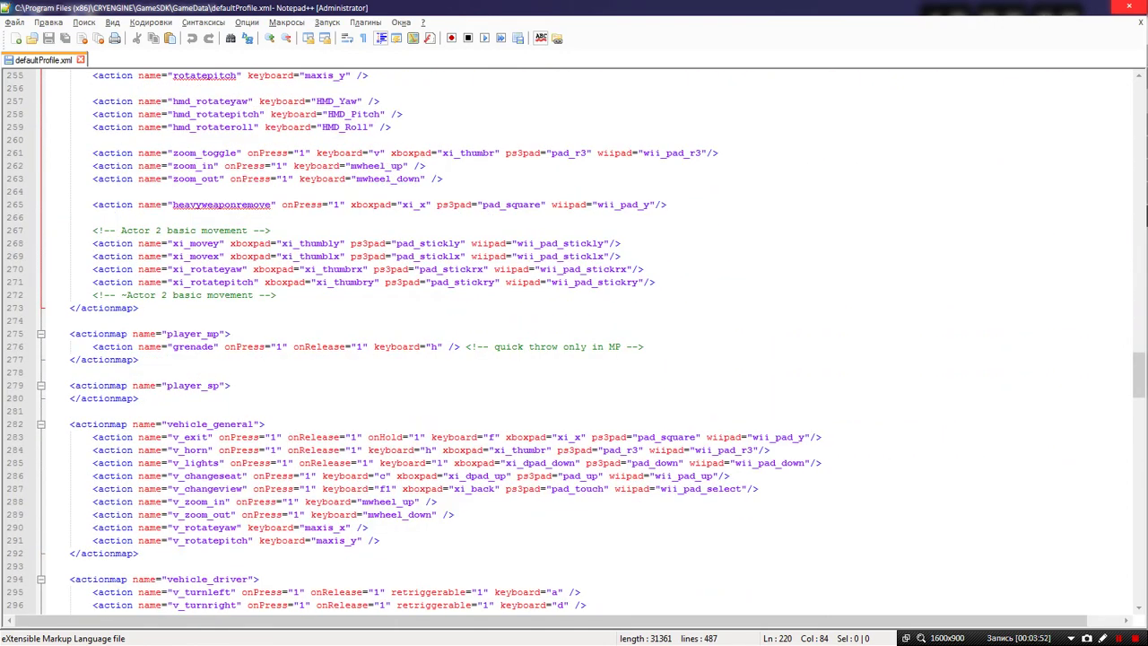
{"action": "mouse_move", "coordinate": [92, 229]}
{"action": "left_mouse_down"}
{"action": "mouse_move", "coordinate": [231, 229]}
{"action": "mouse_move", "coordinate": [100, 229]}
{"action": "left_mouse_up"}
{"action": "left_click", "coordinate": [569, 308]}
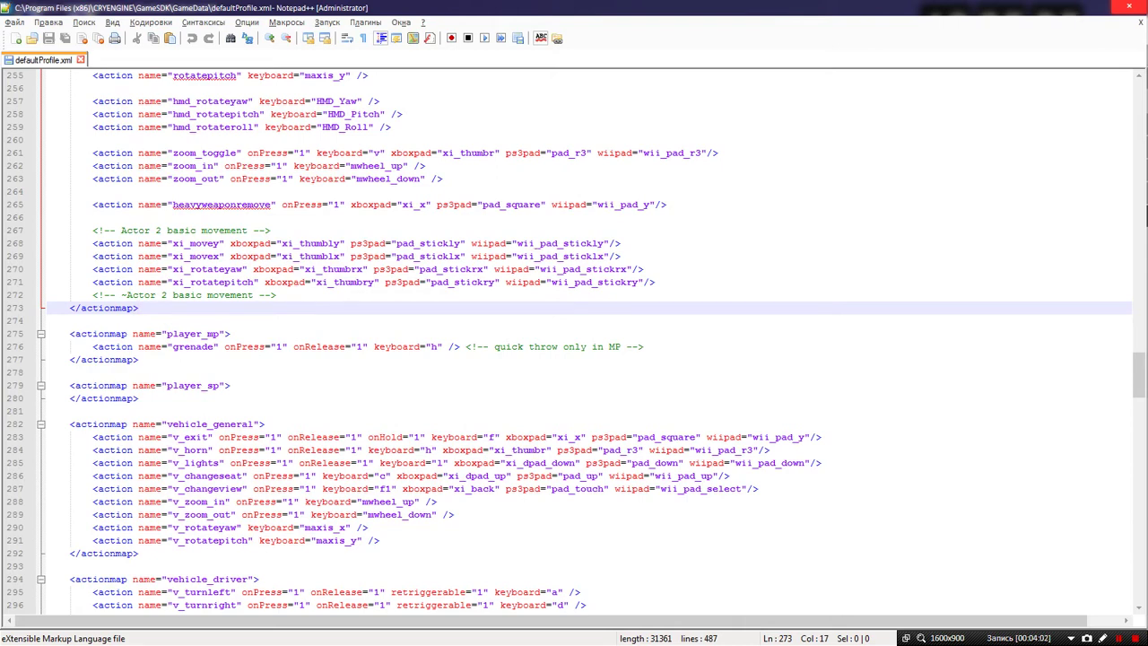
Examine the vehicle_general, vehicle_driver, vehicle_gunner, helicopter and menu actionmaps in defaultProfile.xml
{"action": "scroll", "coordinate": [574, 341], "scroll_direction": "down", "scroll_amount": 2}
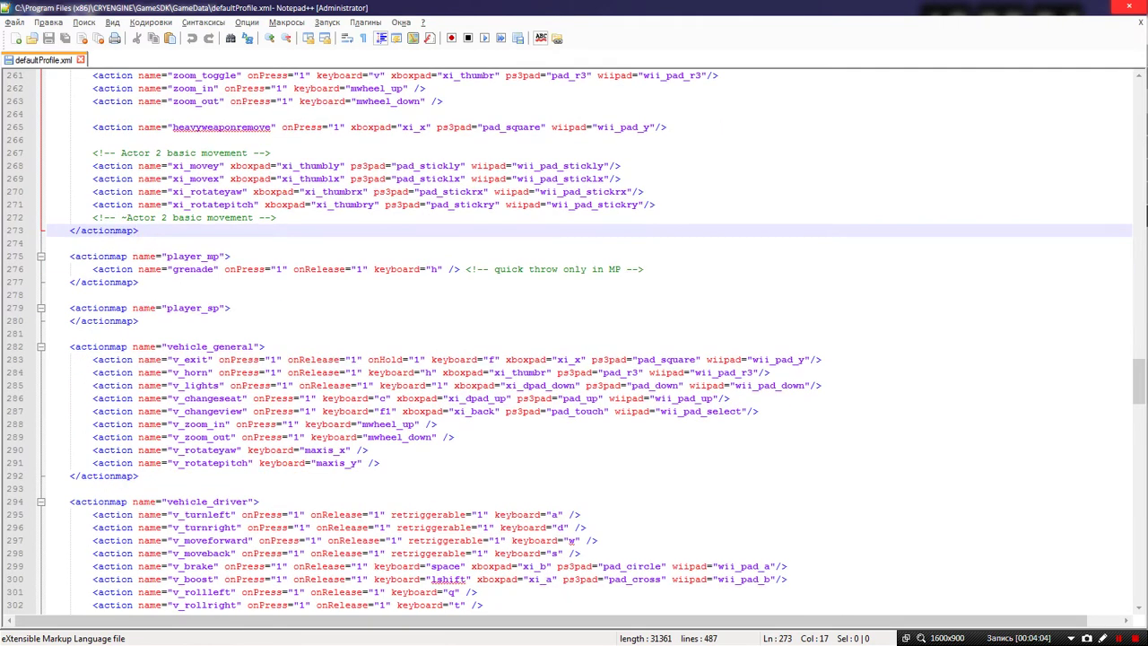
{"action": "scroll", "coordinate": [574, 341], "scroll_direction": "down", "scroll_amount": 7}
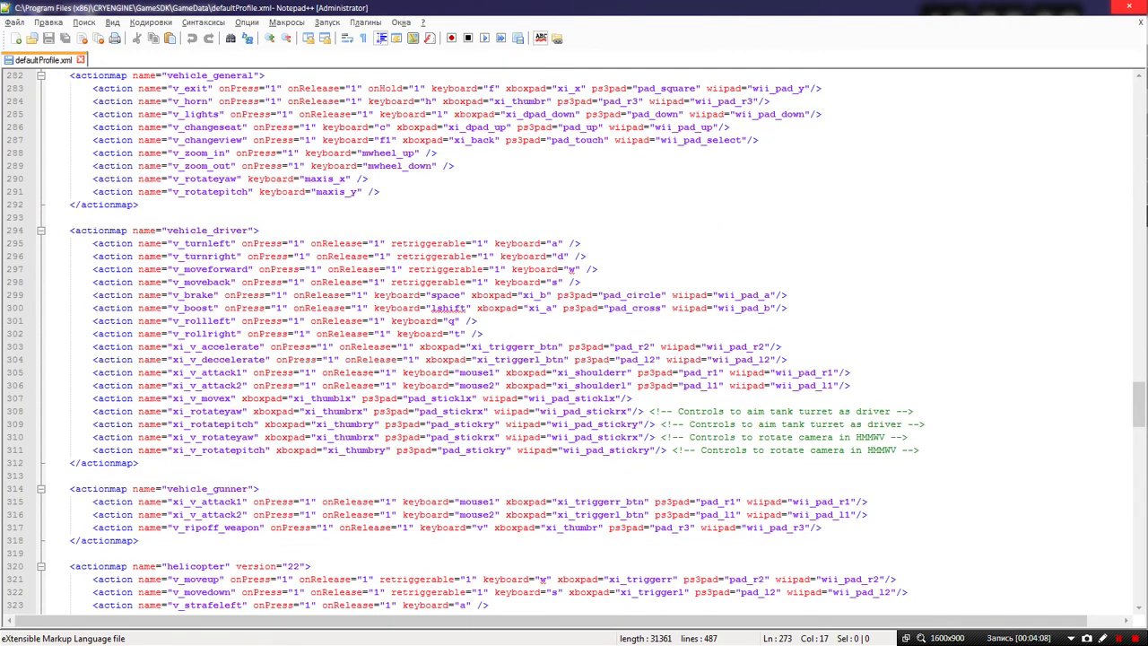
{"action": "scroll", "coordinate": [574, 341], "scroll_direction": "down", "scroll_amount": 8}
{"action": "scroll", "coordinate": [574, 341], "scroll_direction": "up", "scroll_amount": 13}
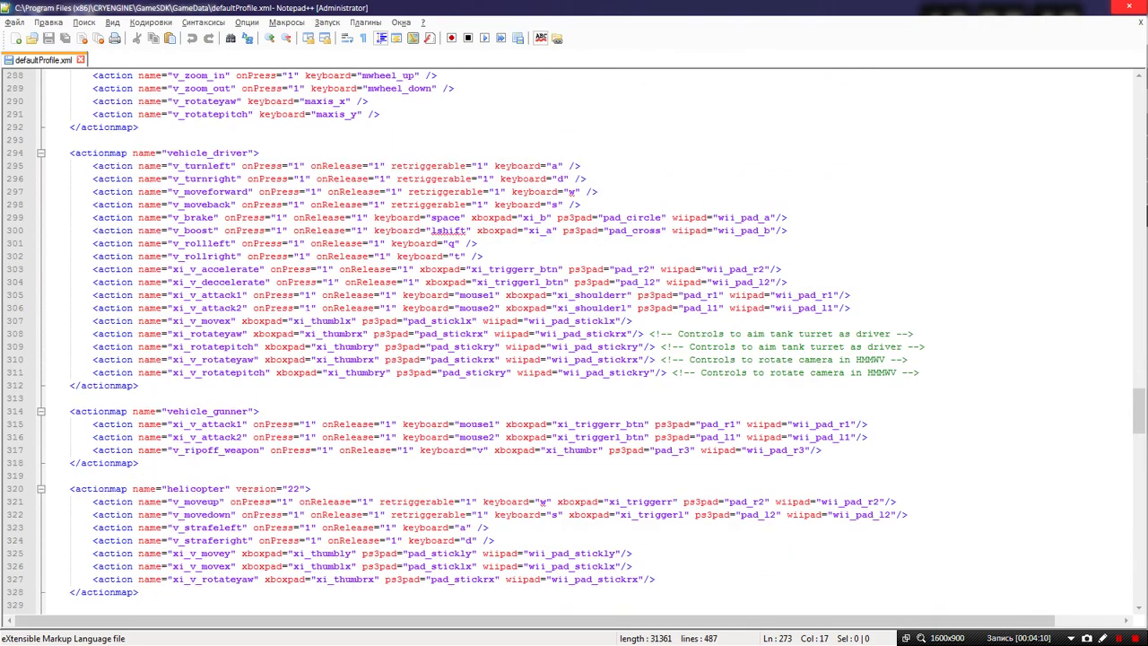
{"action": "scroll", "coordinate": [574, 340], "scroll_direction": "down", "scroll_amount": 16}
{"action": "scroll", "coordinate": [574, 340], "scroll_direction": "down", "scroll_amount": 2}
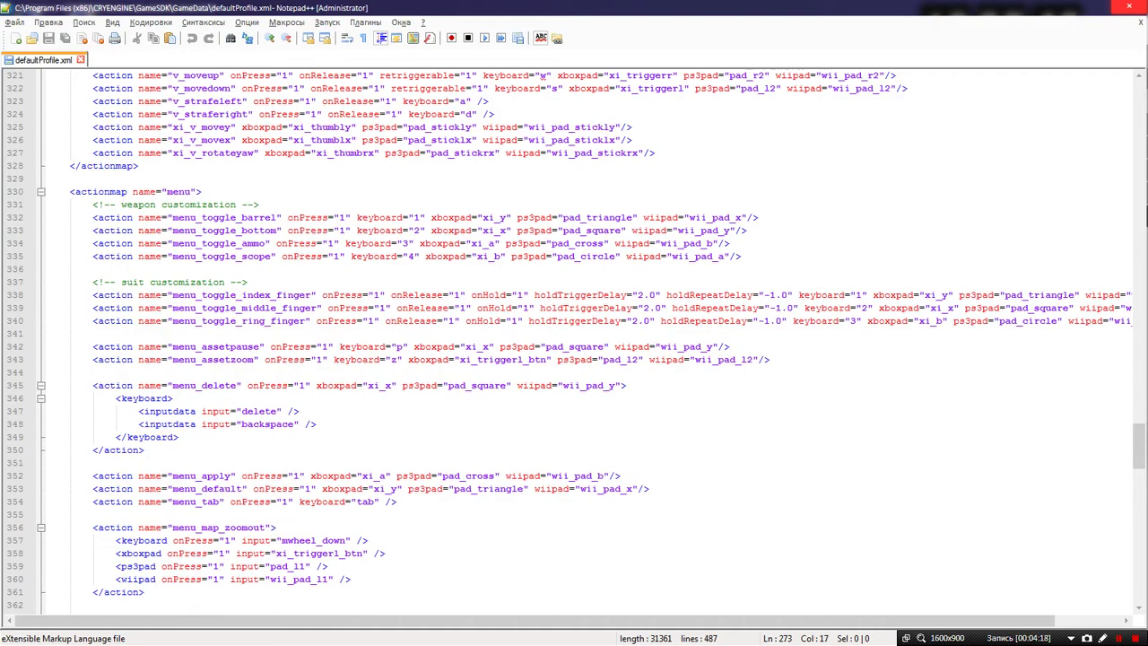
Return to the start of the player actionmap for a last look and close Notepad++
{"action": "scroll", "coordinate": [574, 341], "scroll_direction": "up", "scroll_amount": 20}
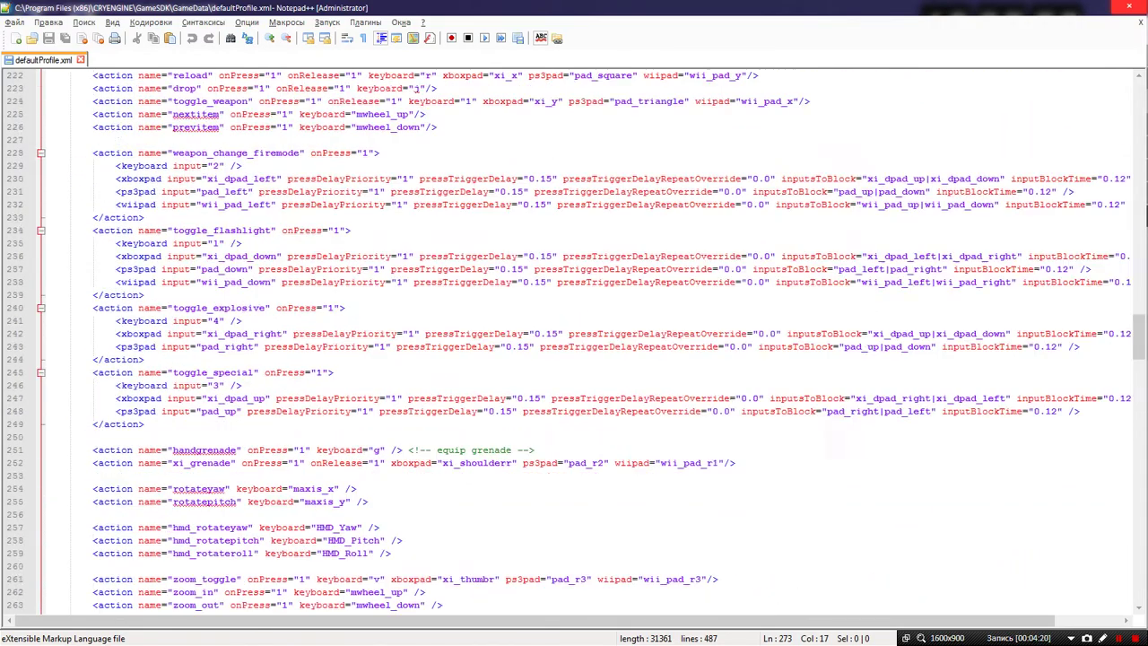
{"action": "scroll", "coordinate": [574, 341], "scroll_direction": "up", "scroll_amount": 15}
{"action": "scroll", "coordinate": [574, 341], "scroll_direction": "down", "scroll_amount": 6}
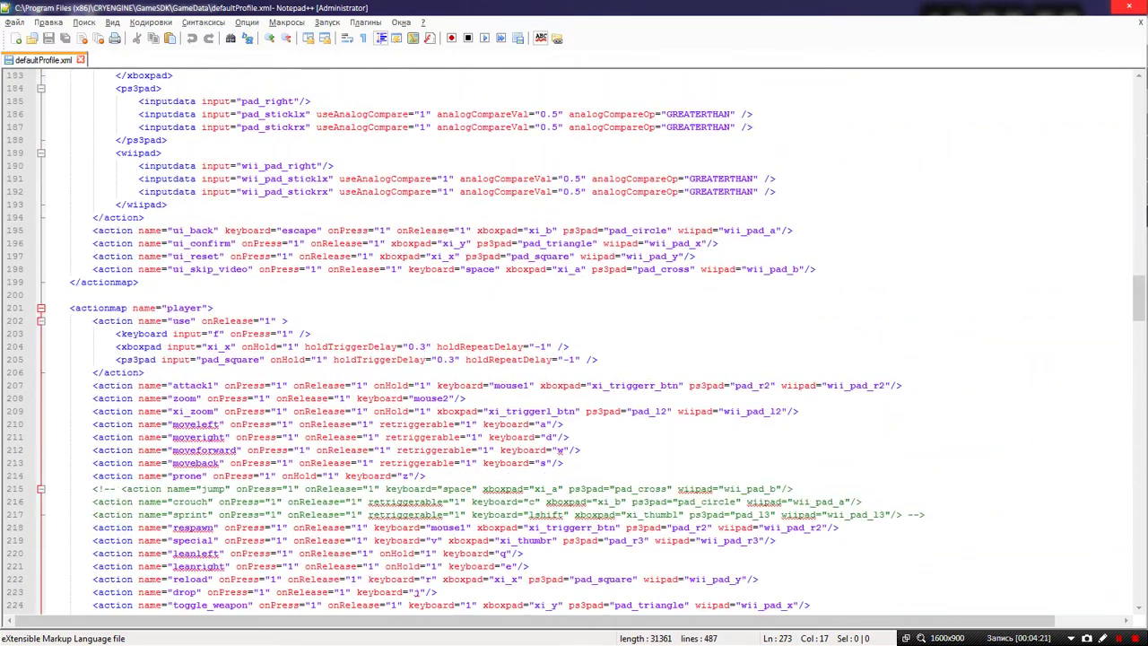
{"action": "scroll", "coordinate": [574, 341], "scroll_direction": "down", "scroll_amount": 3}
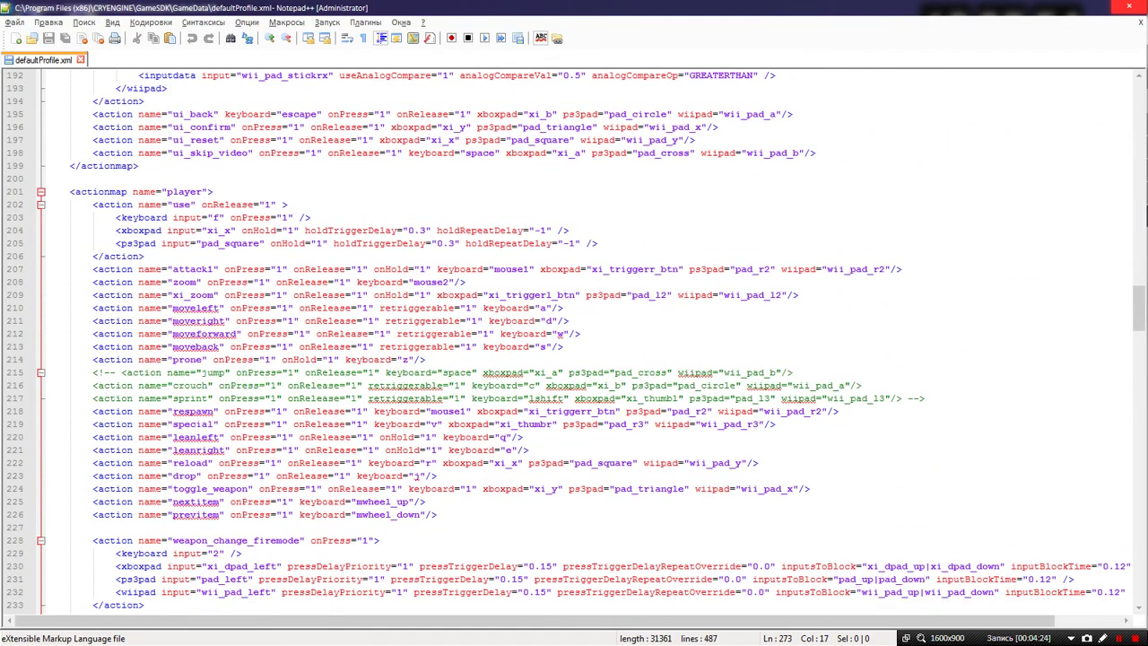
{"action": "left_click", "coordinate": [1127, 8]}
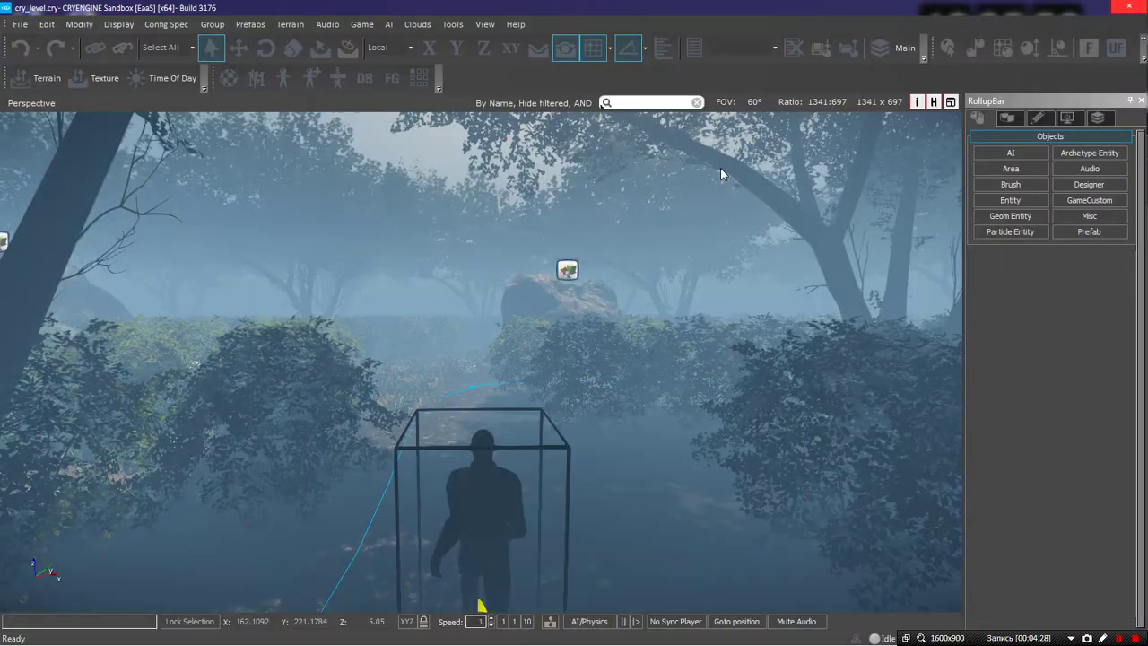
Switch to the GameData.pak archive in WinRAR and deselect defaultProfile.xml in its Libs\Config folder
{"action": "key", "text": "alt+Tab"}
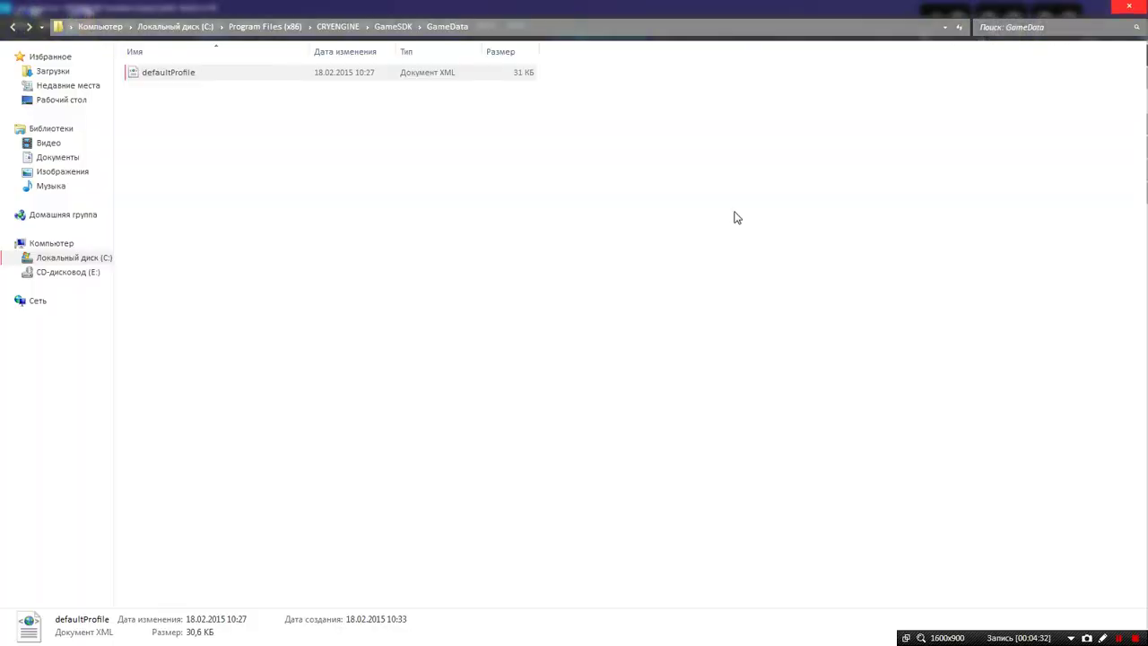
{"action": "key", "text": "alt+Tab"}
{"action": "key", "text": "alt+Tab"}
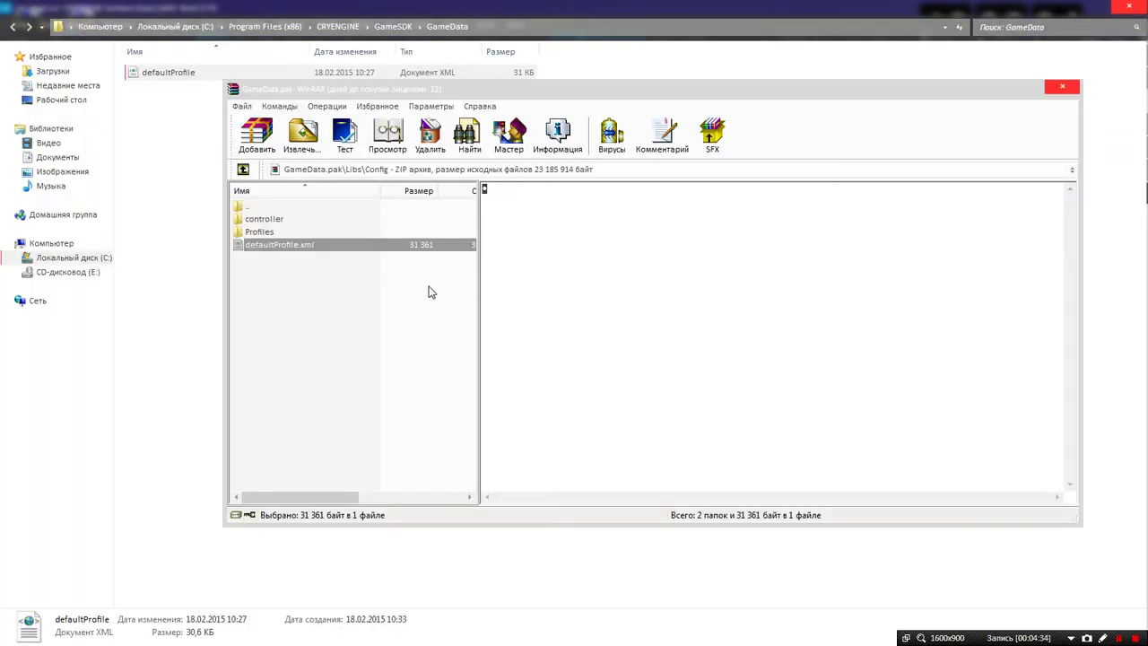
{"action": "left_click", "coordinate": [339, 283]}
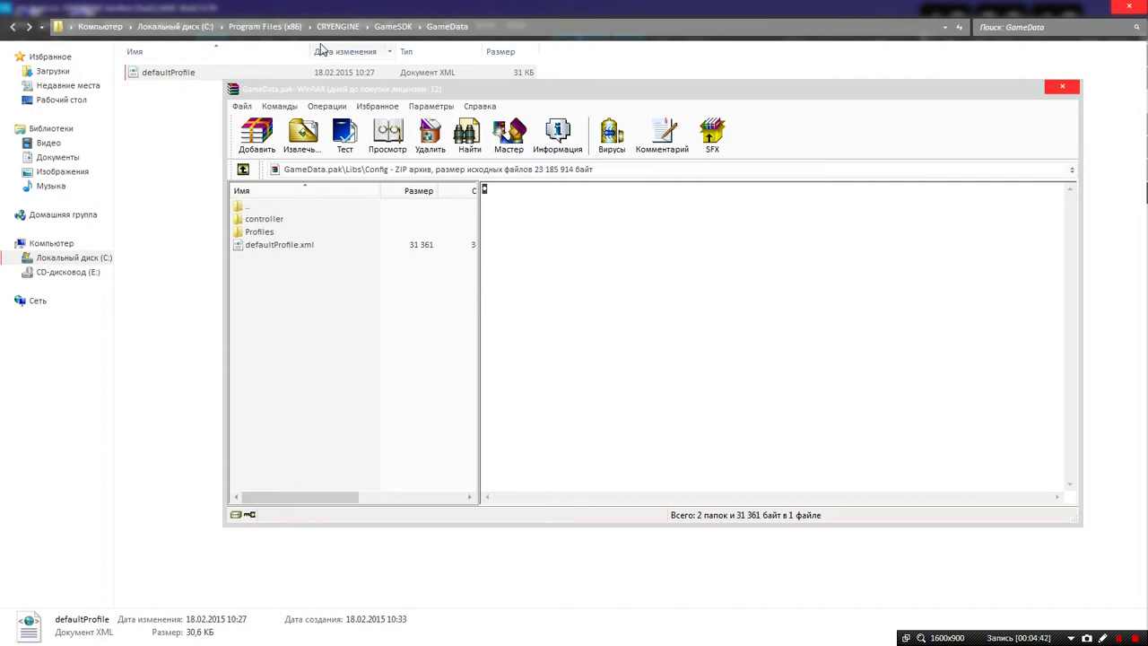
View the file choice and archive options for adding files to GameData.pak's Libs\Config folder, and cancel the operation
{"action": "mouse_move", "coordinate": [1140, 147]}
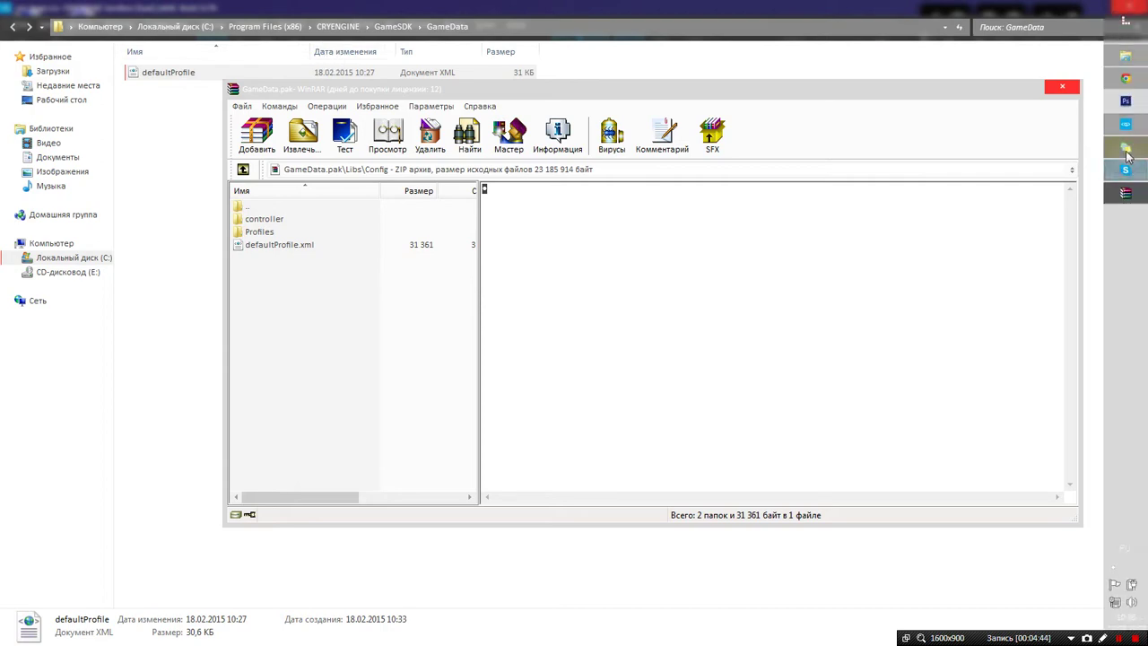
{"action": "right_click", "coordinate": [300, 266]}
{"action": "left_click", "coordinate": [281, 273]}
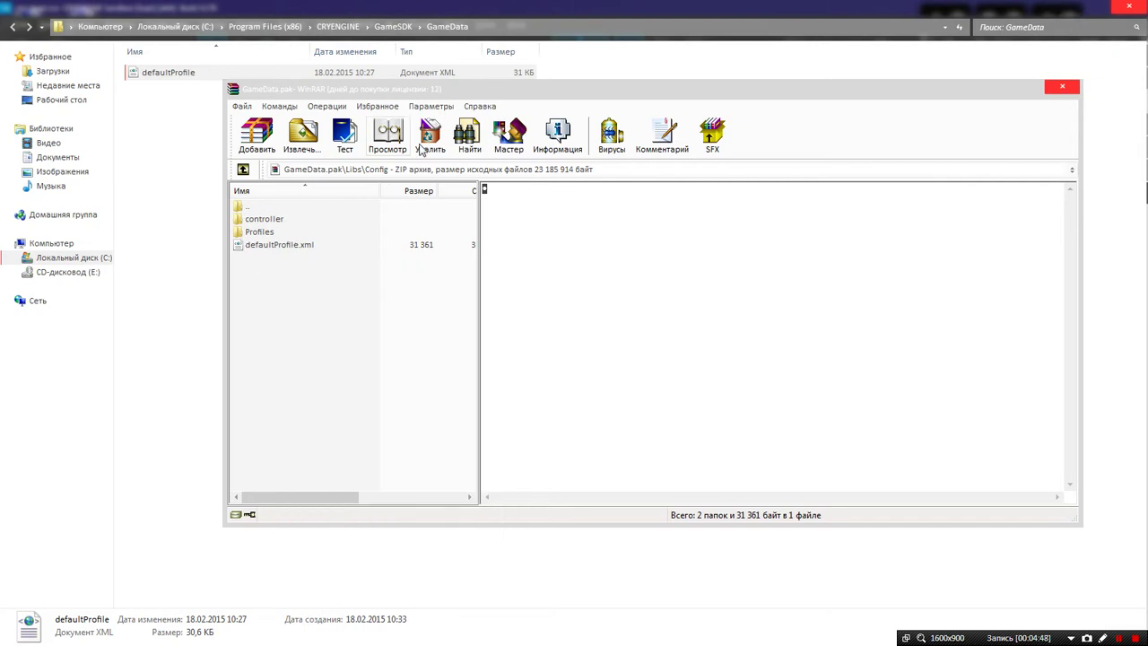
{"action": "right_click", "coordinate": [319, 277]}
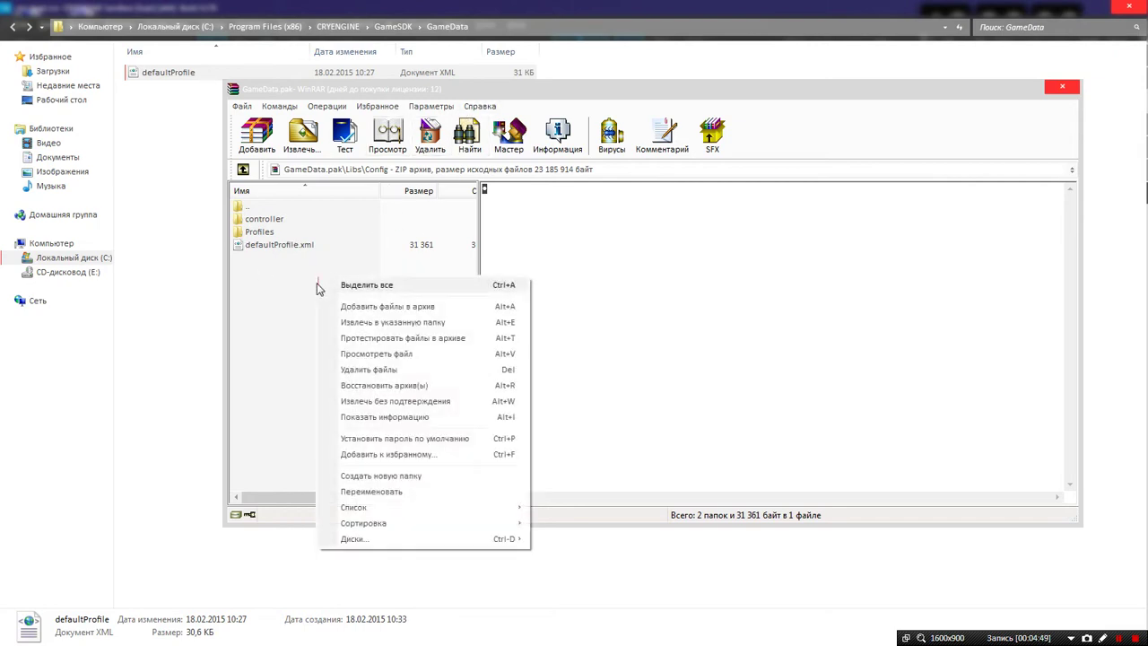
{"action": "left_click", "coordinate": [391, 306]}
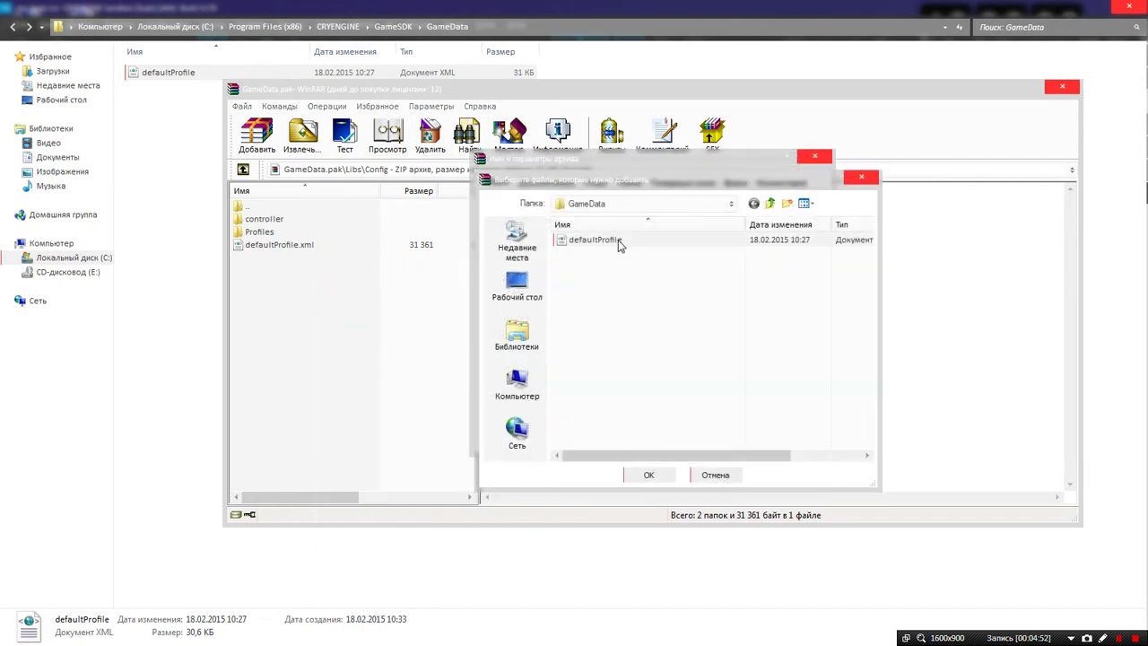
{"action": "left_click", "coordinate": [730, 476]}
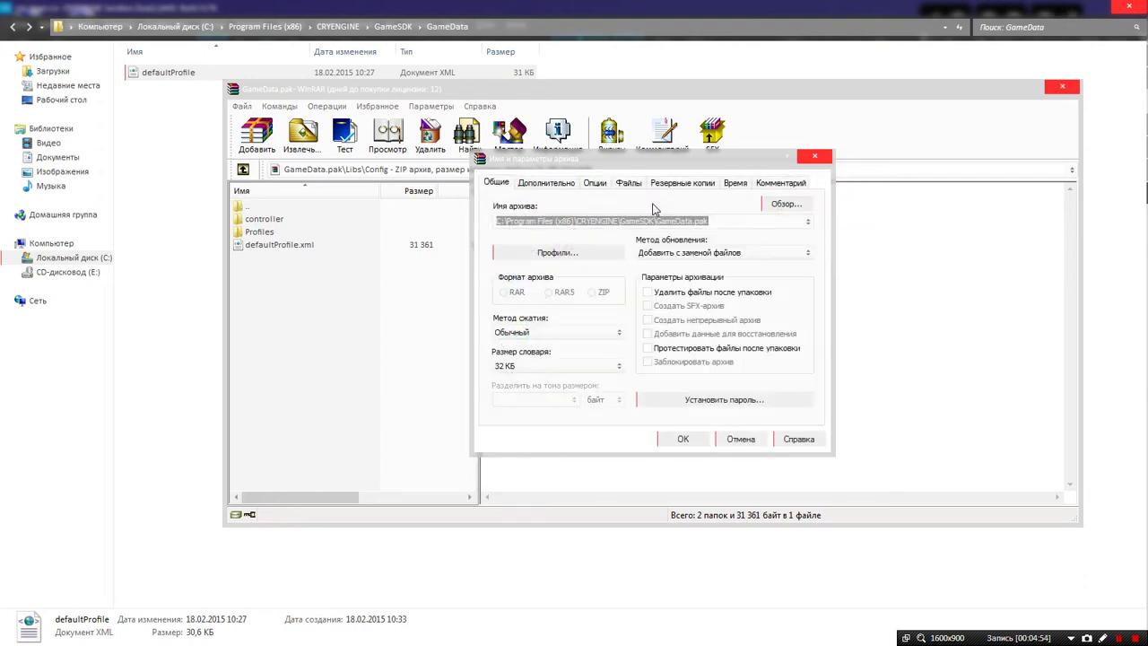
{"action": "left_click", "coordinate": [801, 162]}
Close the GameData.pak archive window and the GameData folder window
{"action": "left_click", "coordinate": [1067, 90]}
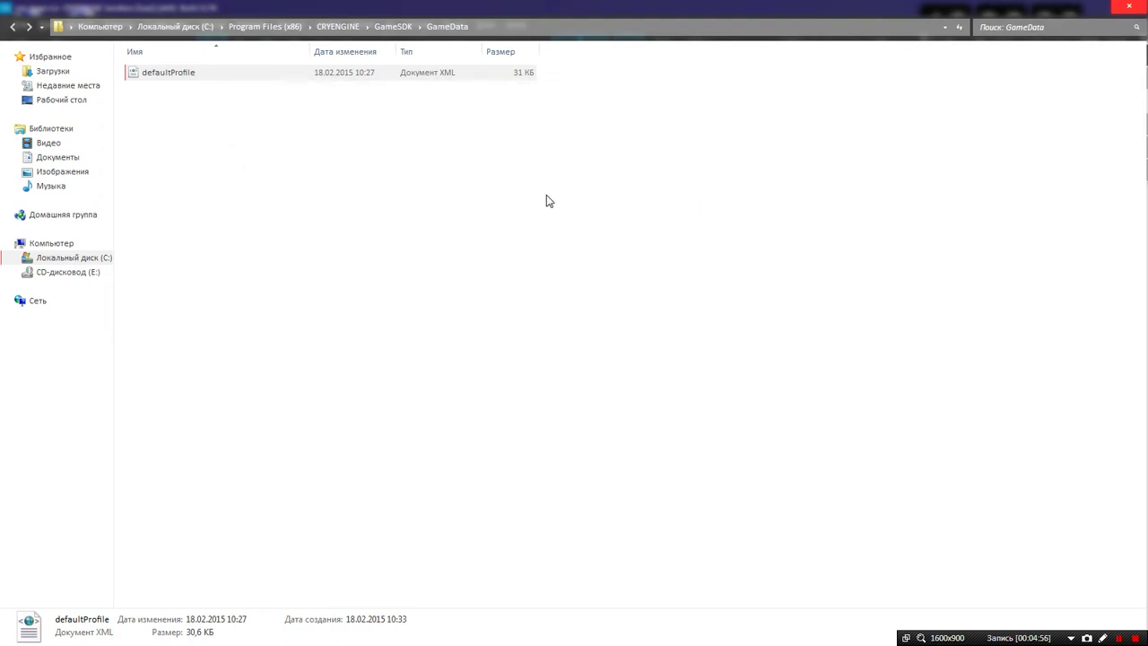
{"action": "left_click", "coordinate": [1131, 7]}
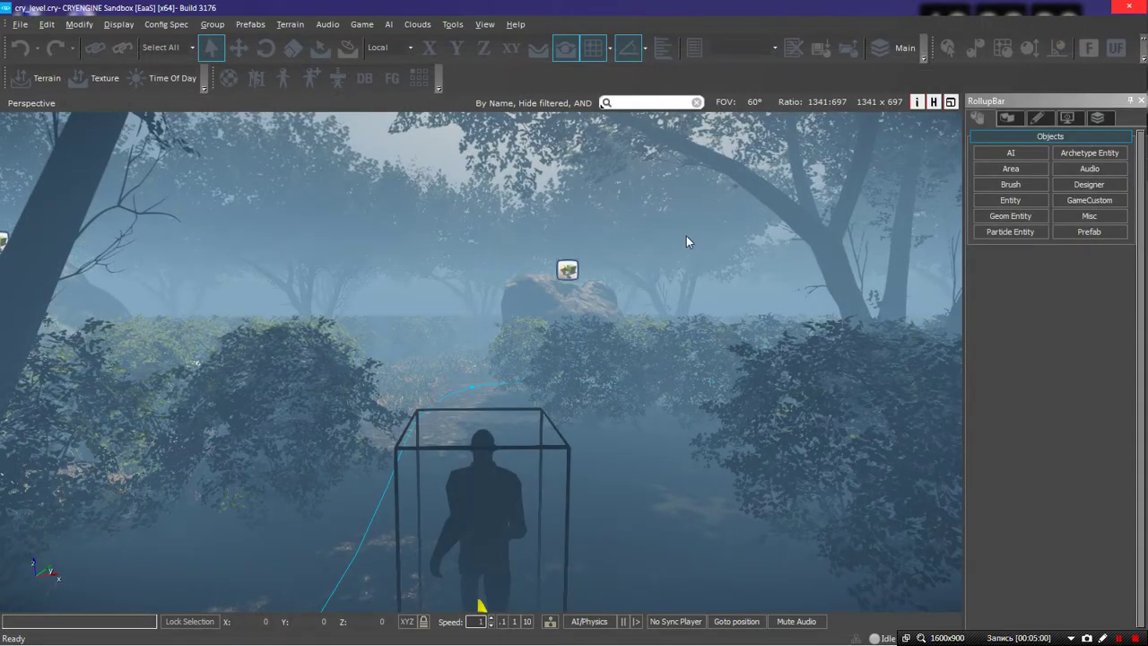
{"action": "right_click_drag", "start_coordinate": [686, 238], "coordinate": [686, 269]}
{"action": "left_click", "coordinate": [419, 217]}
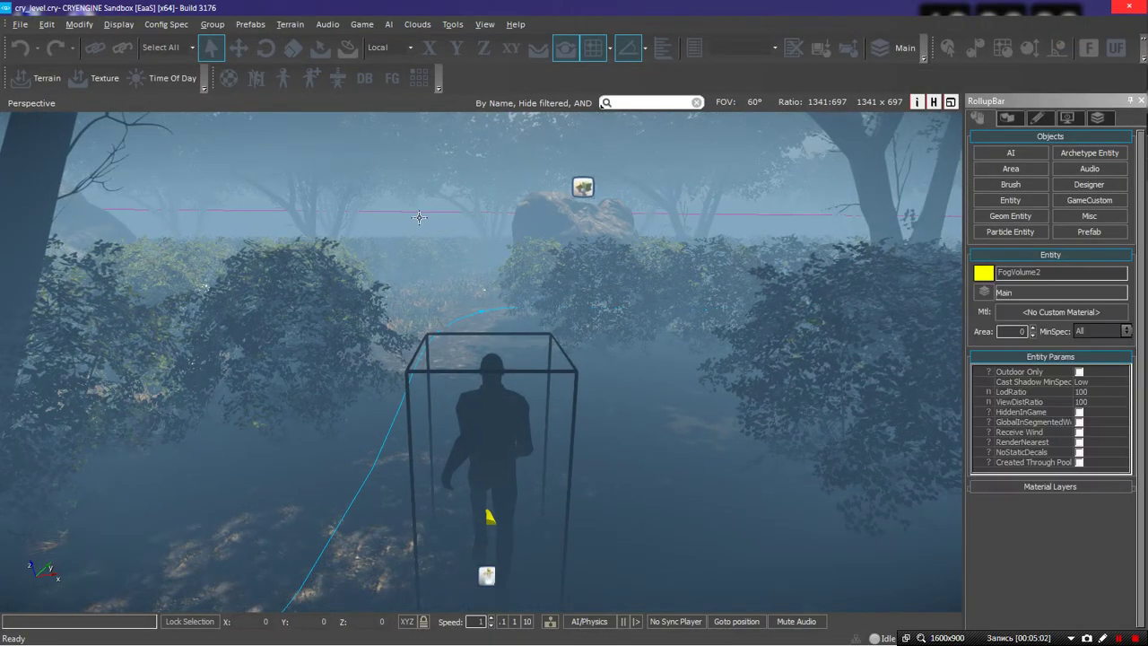
{"action": "right_click_drag", "start_coordinate": [455, 220], "coordinate": [459, 312]}
{"action": "left_click", "coordinate": [390, 201]}
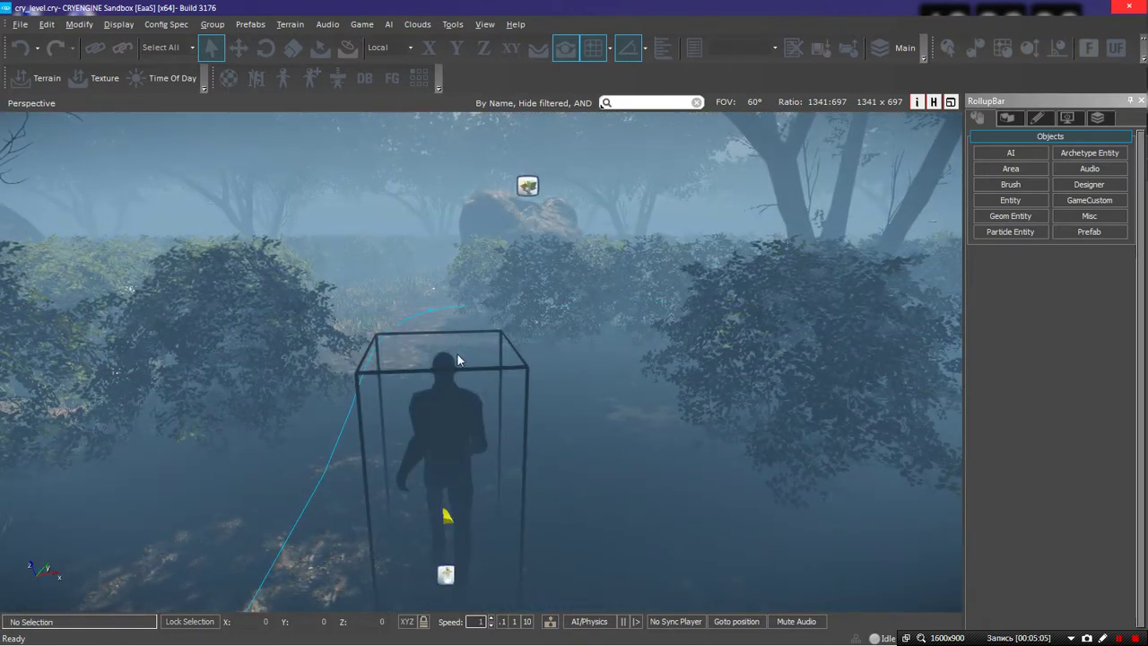
{"action": "right_click_drag", "start_coordinate": [442, 368], "coordinate": [535, 321]}
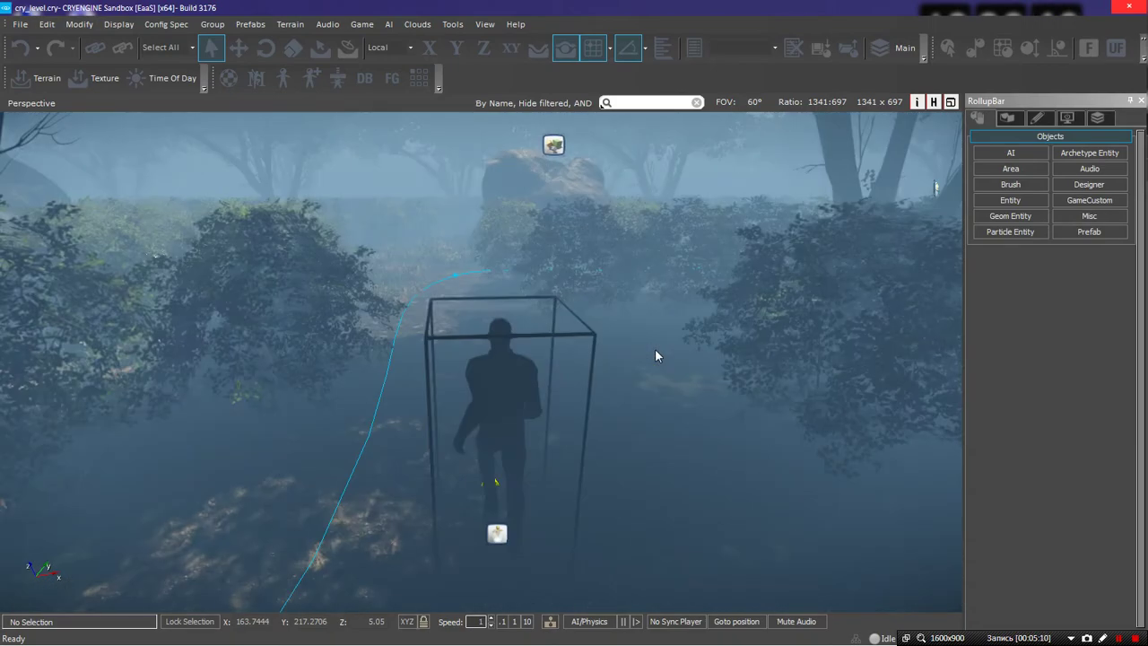
{"action": "scroll", "coordinate": [632, 314], "scroll_direction": "up", "scroll_amount": 5}
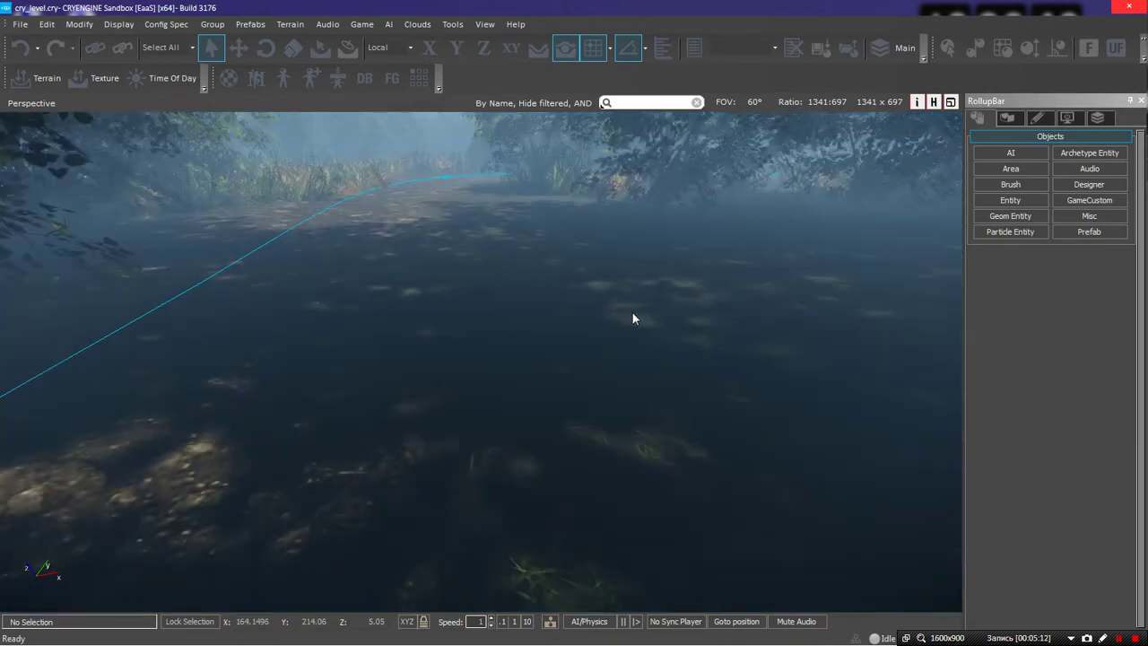
Open the Flow Graph editor and display the SubActions graph in the Interface folder of Entities
{"action": "scroll", "coordinate": [633, 314], "scroll_direction": "down", "scroll_amount": 5}
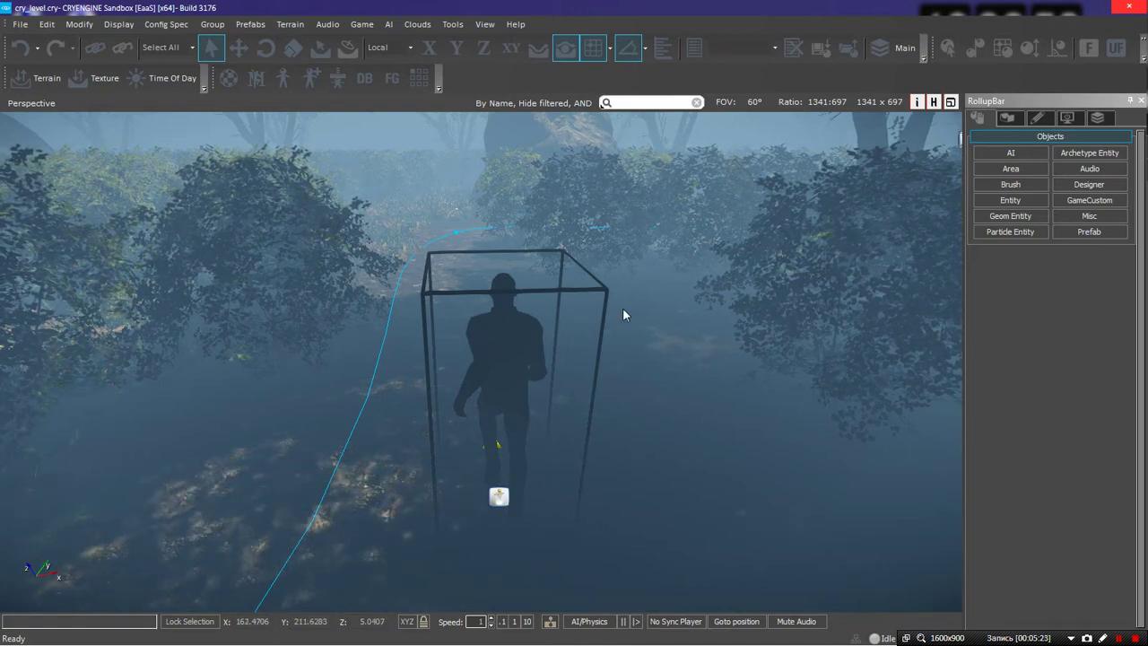
{"action": "right_click_drag", "start_coordinate": [623, 308], "coordinate": [621, 283]}
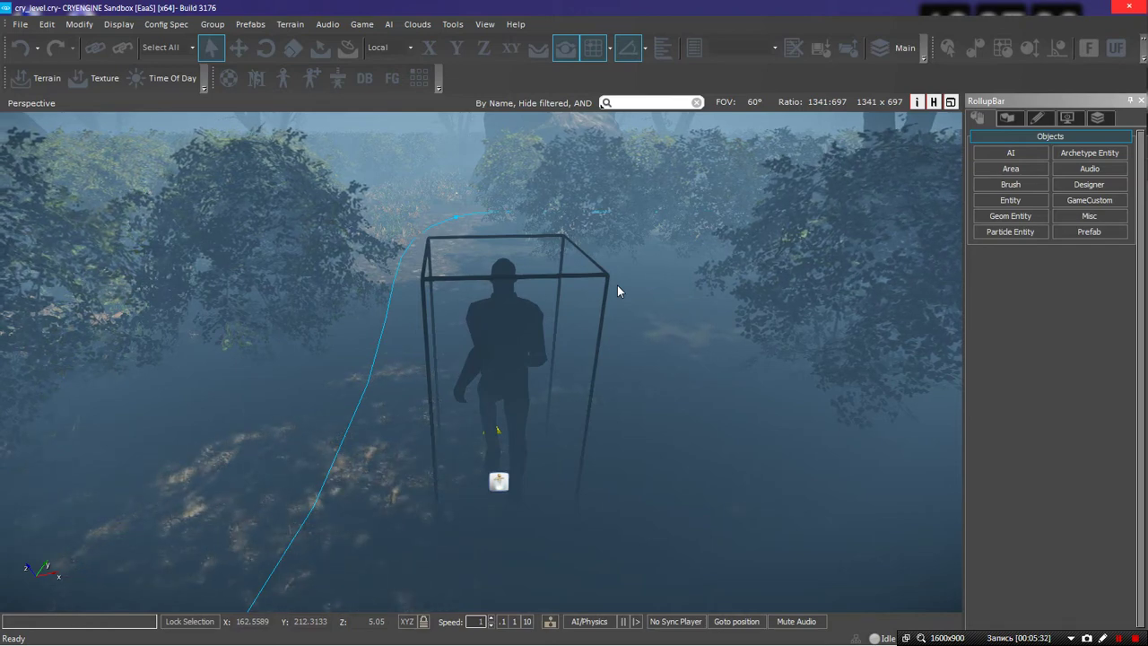
{"action": "left_click", "coordinate": [391, 78]}
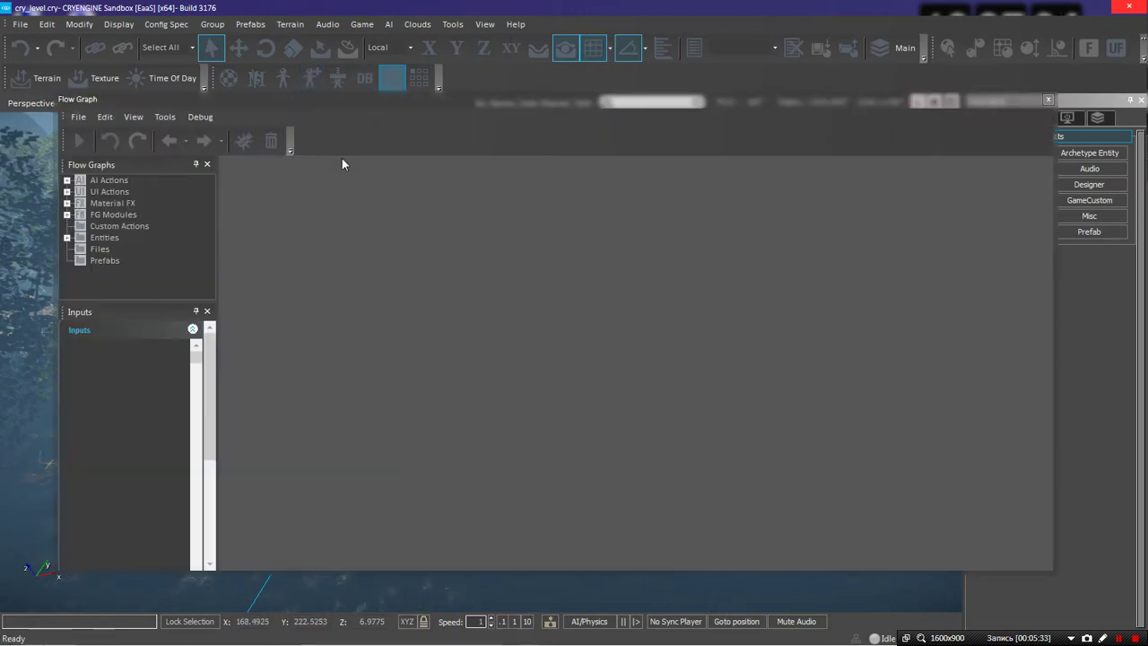
{"action": "left_click", "coordinate": [67, 238]}
{"action": "left_click", "coordinate": [81, 249]}
{"action": "left_click", "coordinate": [139, 261]}
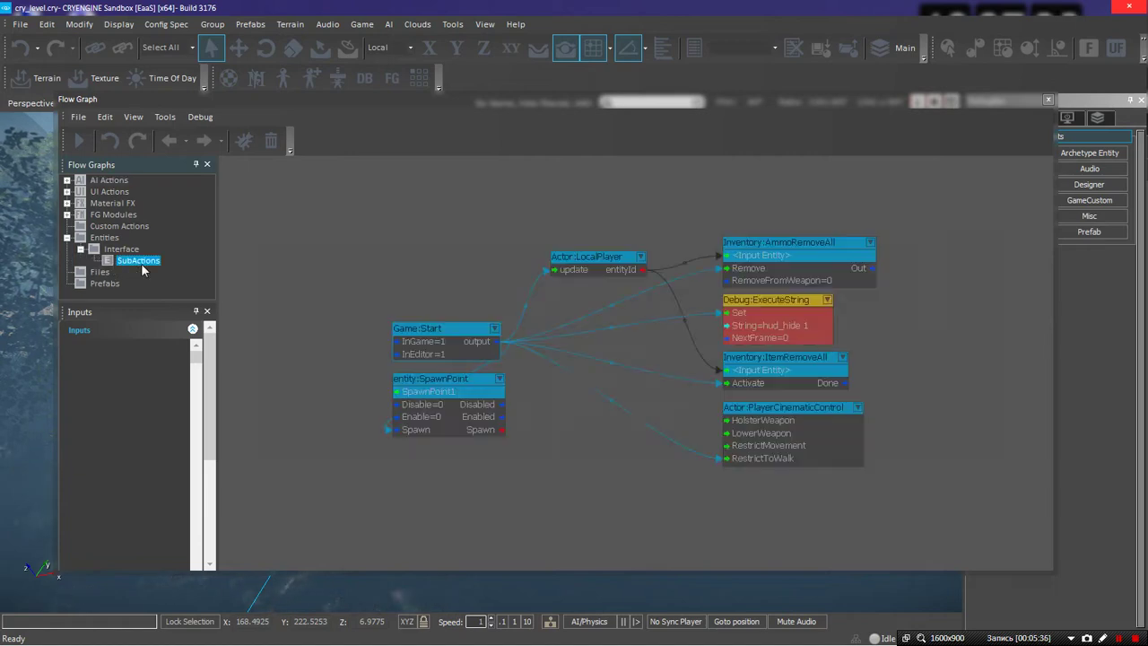
{"action": "right_click_drag", "start_coordinate": [617, 483], "coordinate": [533, 416]}
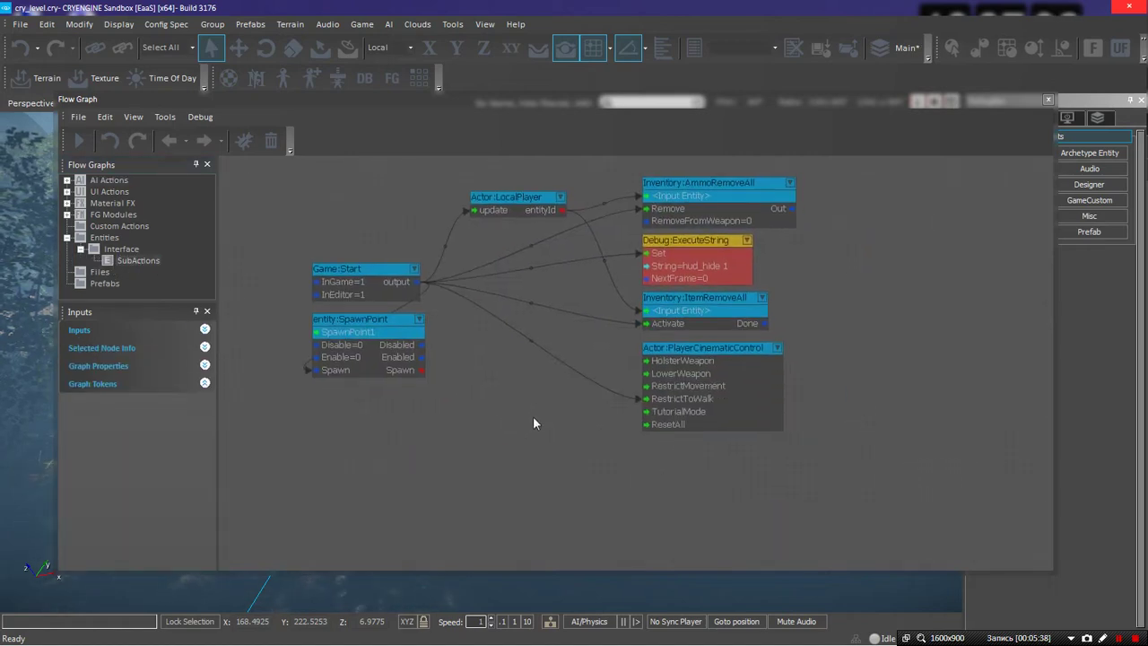
Move the Actor:PlayerCinematicControl node slightly up, closer to the Inventory:ItemRemoveAll node
{"action": "scroll", "coordinate": [502, 412], "scroll_direction": "up", "scroll_amount": 1}
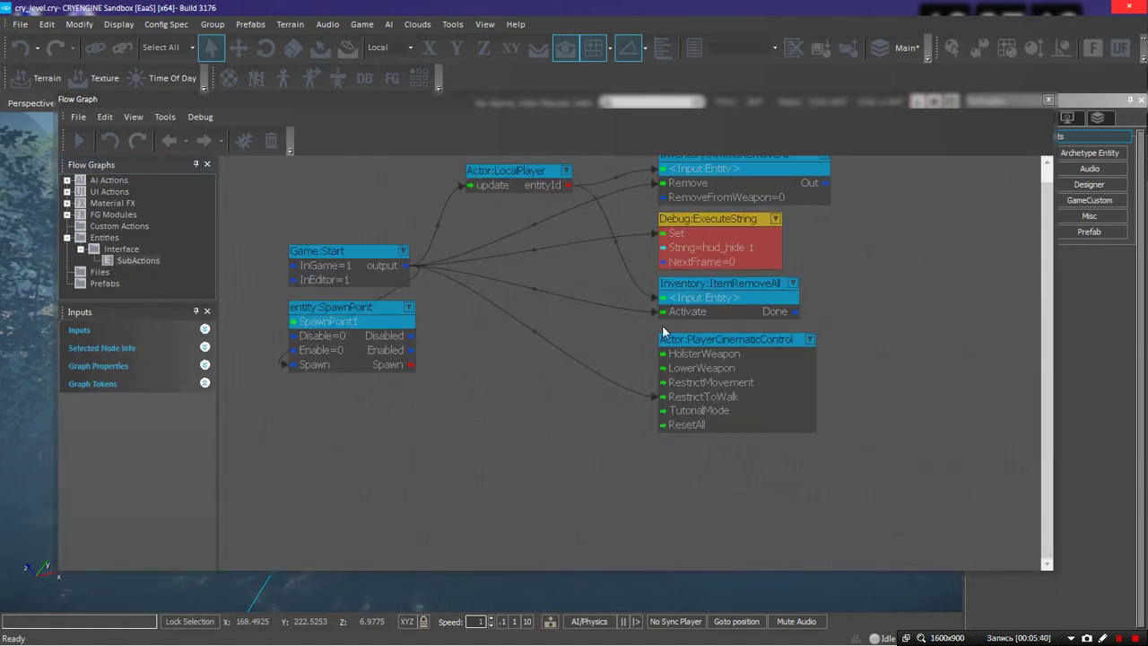
{"action": "left_click_drag", "start_coordinate": [701, 343], "coordinate": [700, 335]}
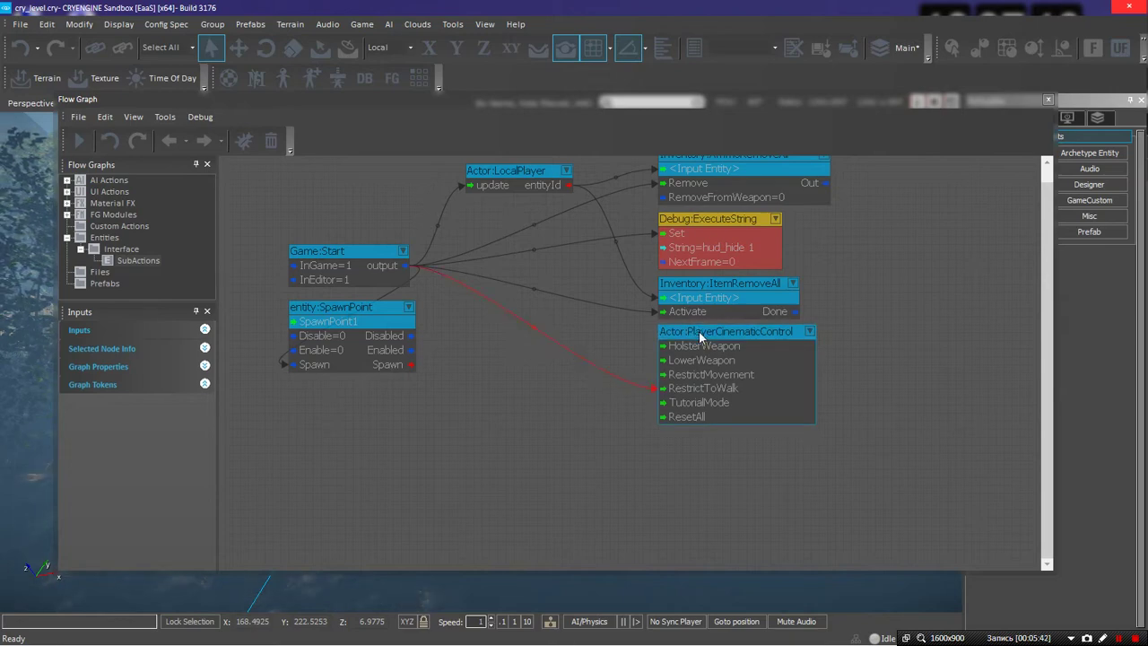
{"action": "left_click", "coordinate": [520, 472]}
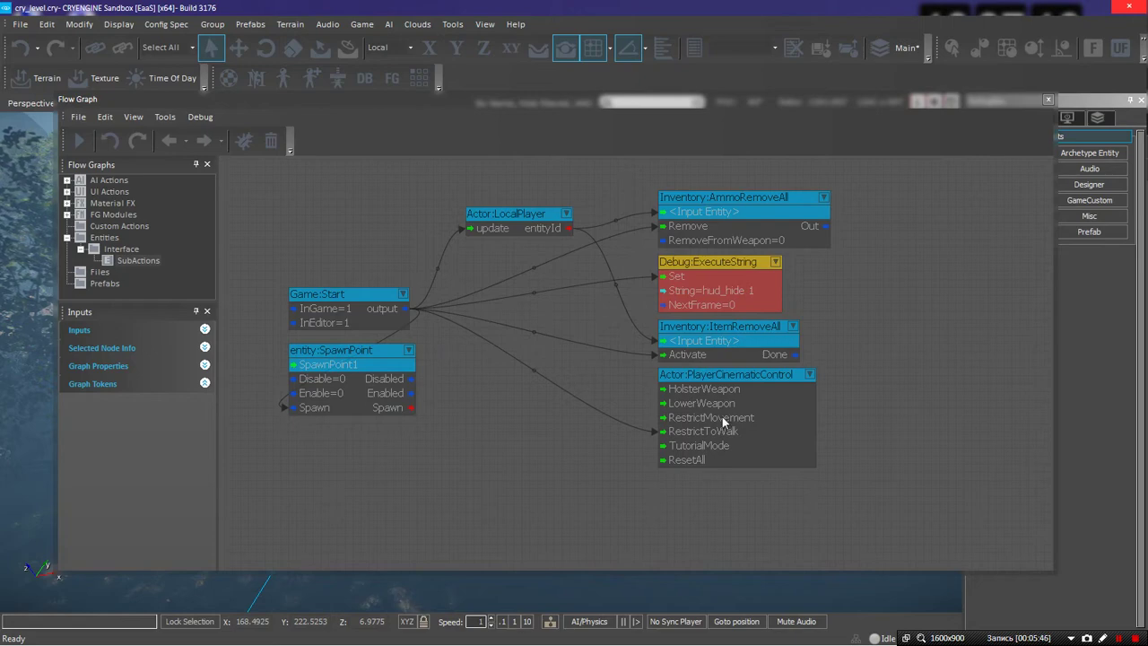
Look up PlayerCinematicControl among the Actor nodes that can be added to the graph, without adding one
{"action": "right_click", "coordinate": [546, 459]}
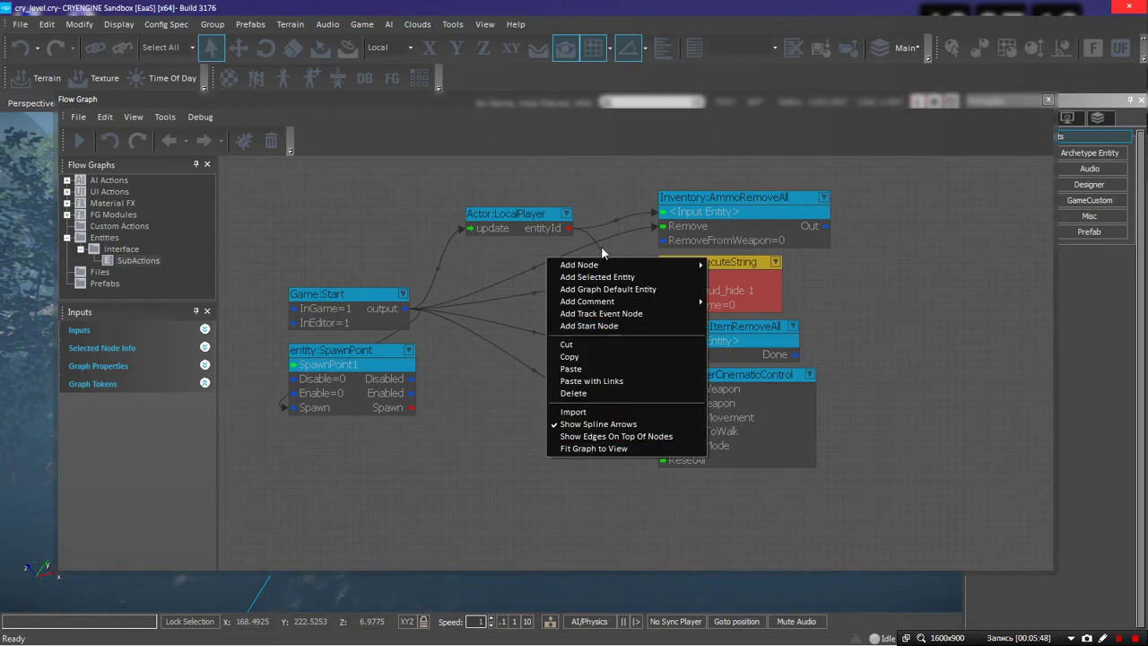
{"action": "mouse_move", "coordinate": [627, 264]}
{"action": "mouse_move", "coordinate": [758, 125]}
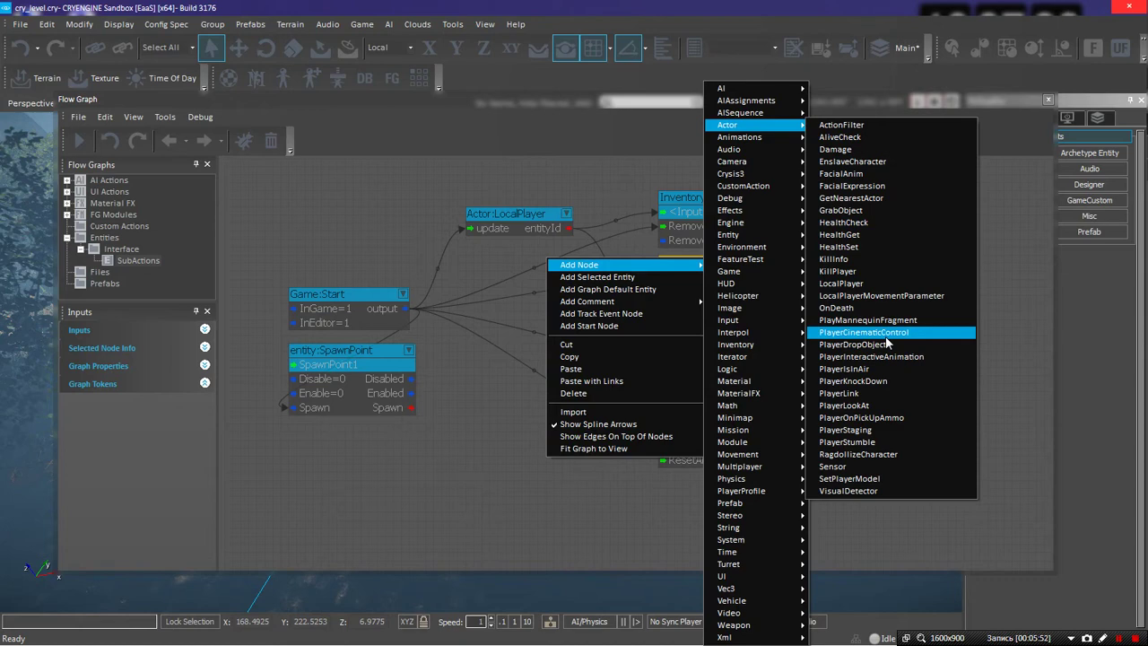
{"action": "left_click", "coordinate": [834, 490]}
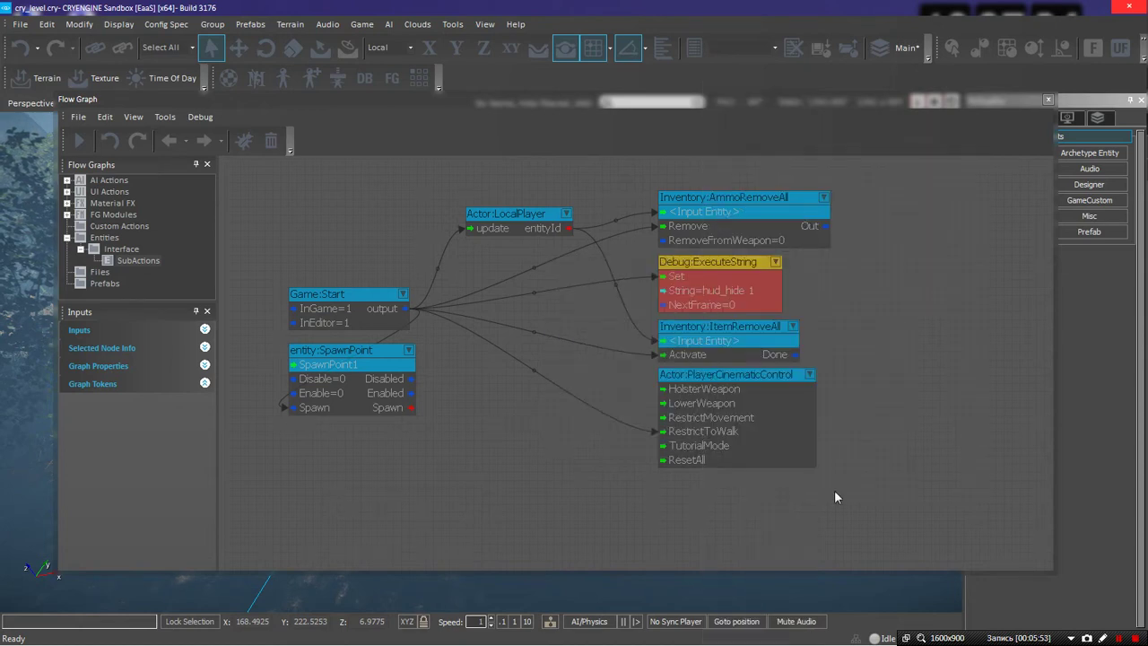
{"action": "right_click_drag", "start_coordinate": [968, 420], "coordinate": [955, 400]}
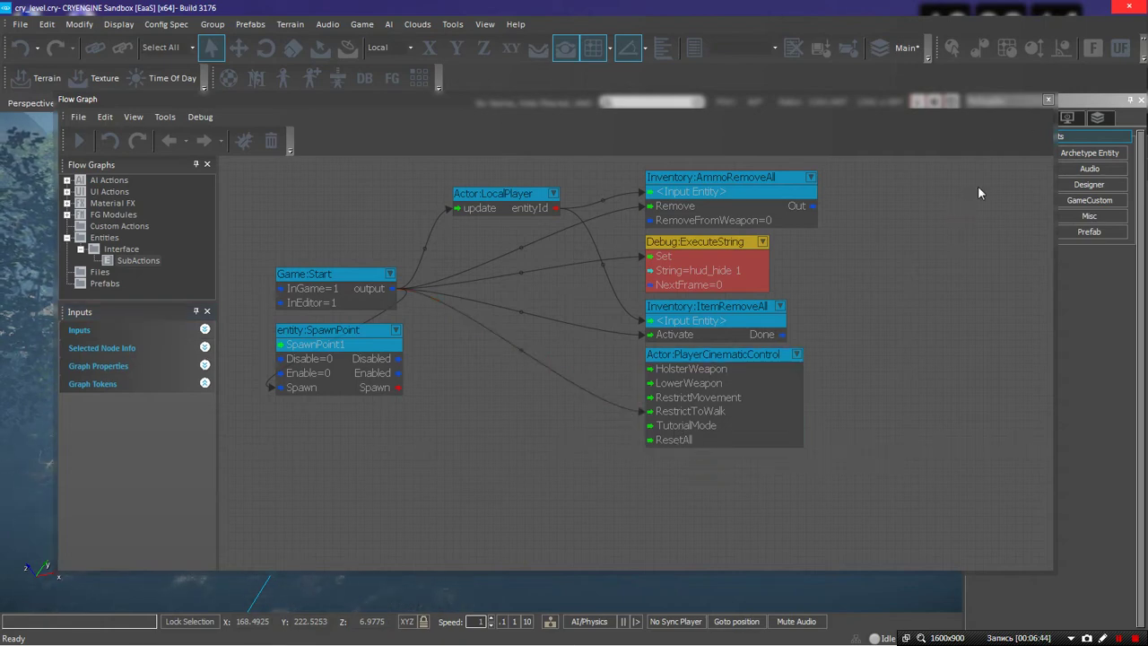
{"action": "right_click_drag", "start_coordinate": [859, 374], "coordinate": [827, 362]}
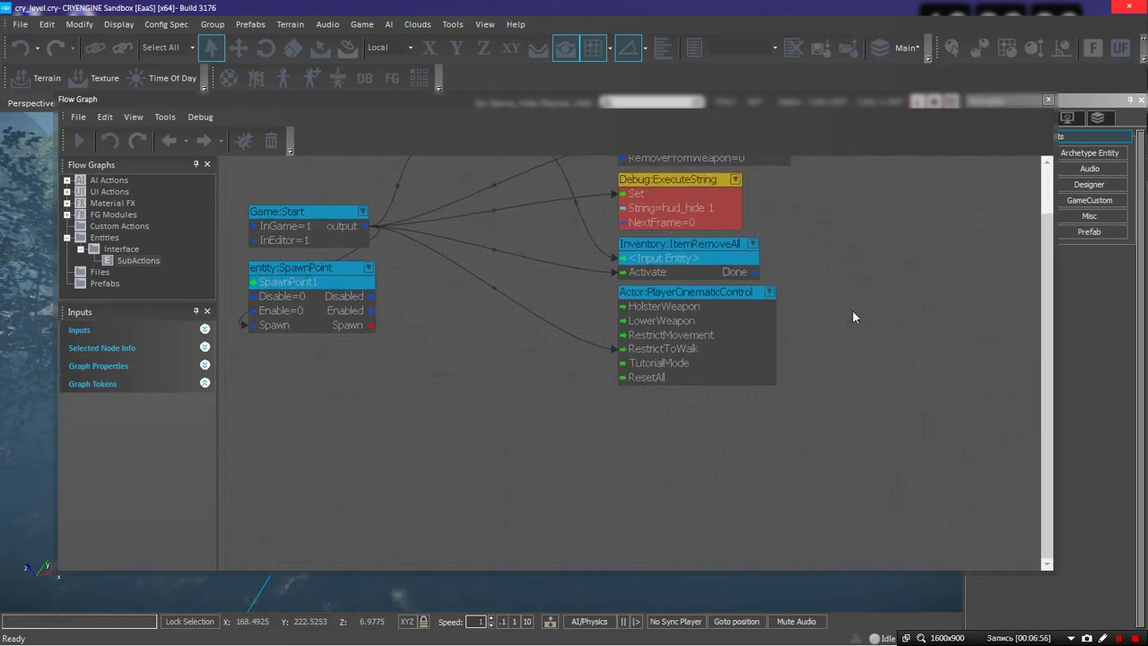
{"action": "right_click", "coordinate": [632, 403]}
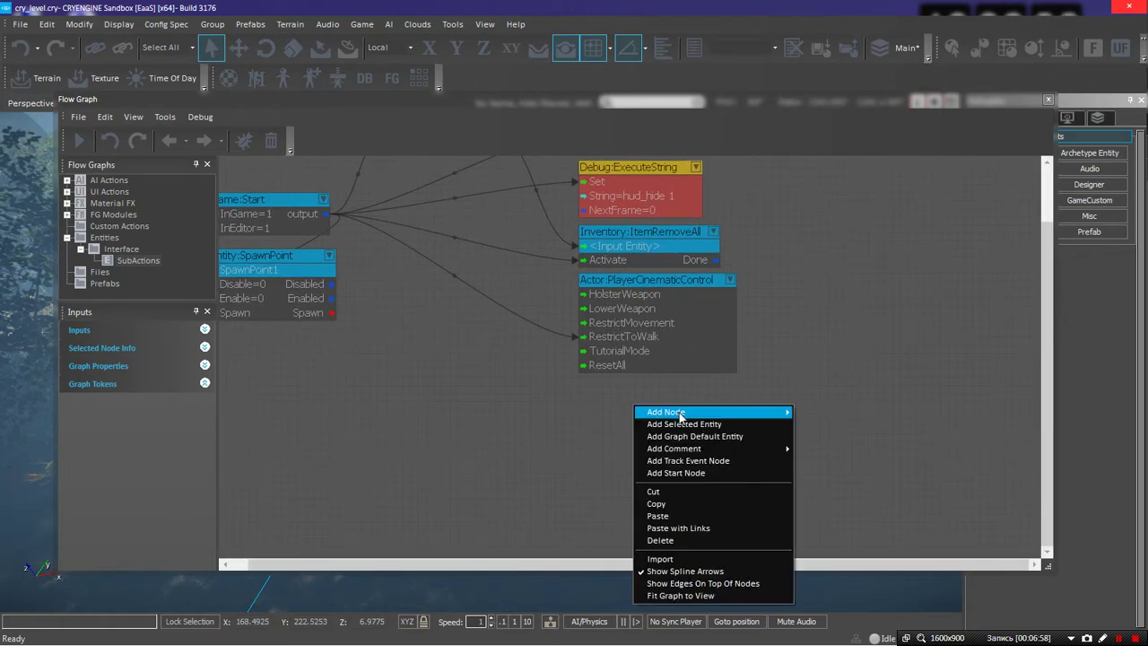
{"action": "mouse_move", "coordinate": [679, 411]}
{"action": "mouse_move", "coordinate": [849, 131]}
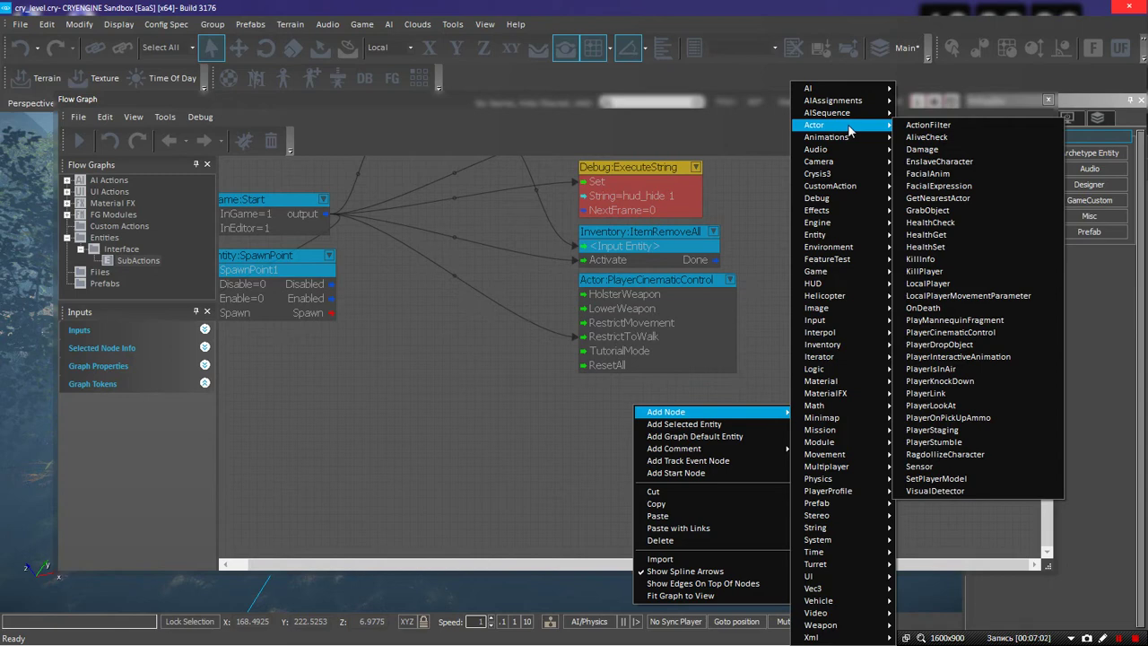
{"action": "left_click", "coordinate": [955, 320]}
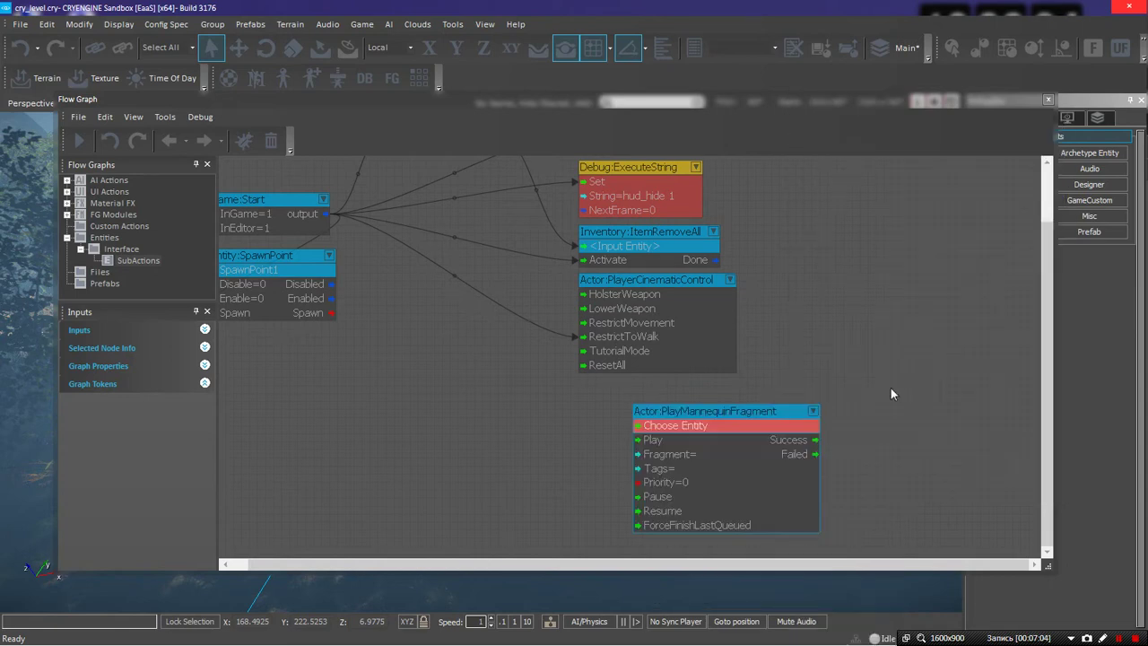
{"action": "left_click_drag", "start_coordinate": [731, 416], "coordinate": [676, 398]}
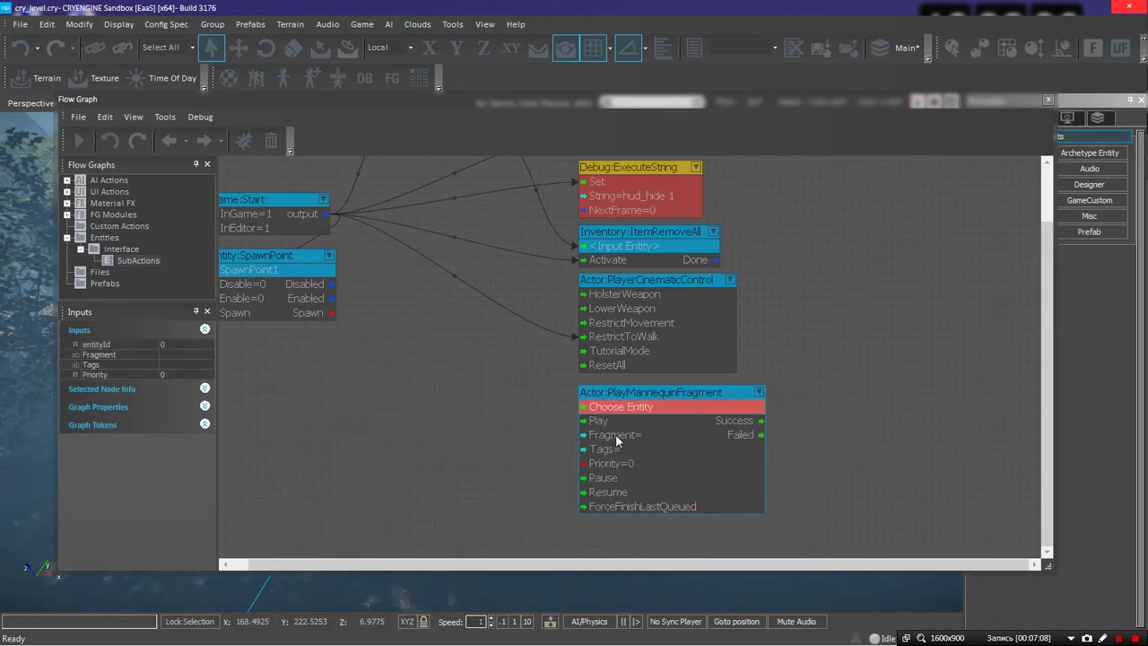
{"action": "double_click", "coordinate": [615, 435]}
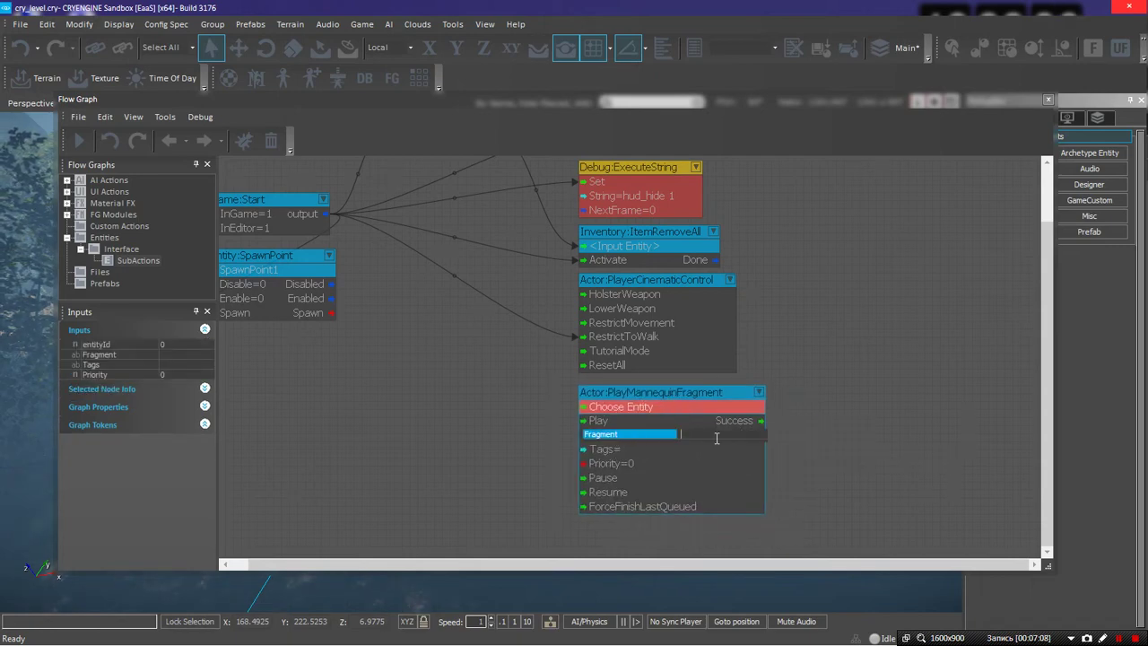
{"action": "left_click", "coordinate": [686, 392]}
{"action": "right_click", "coordinate": [689, 389]}
{"action": "left_click", "coordinate": [713, 545]}
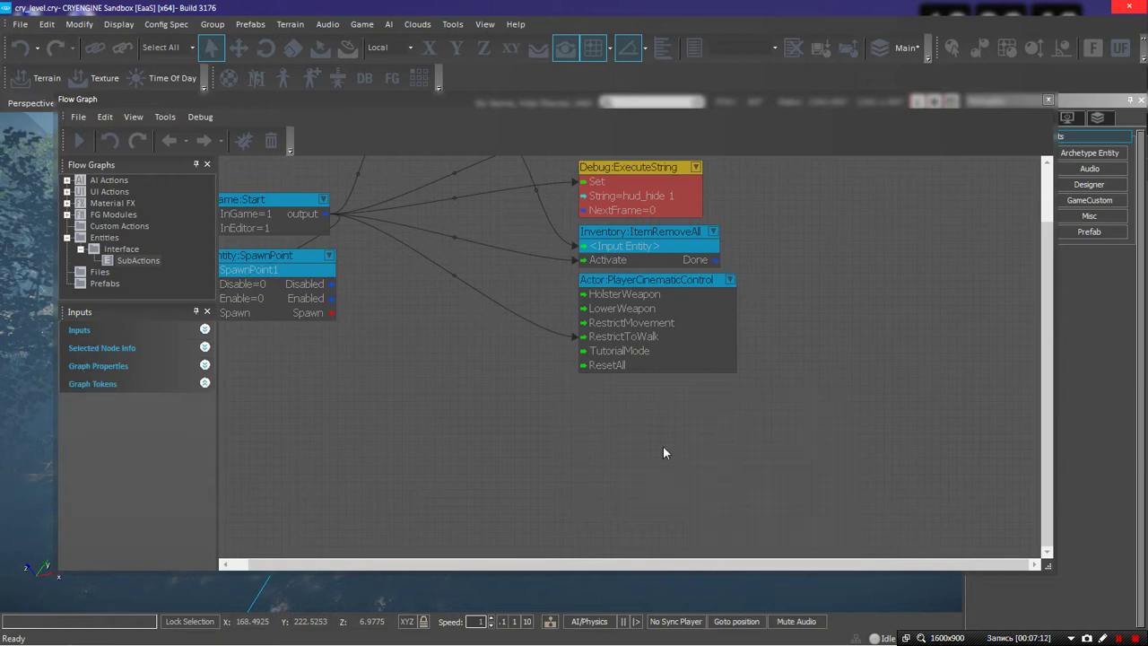
Add an Actor:LocalPlayerMovementParameter node and place it directly below the Actor:PlayerCinematicControl node
{"action": "right_click", "coordinate": [640, 410]}
{"action": "mouse_move", "coordinate": [717, 418]}
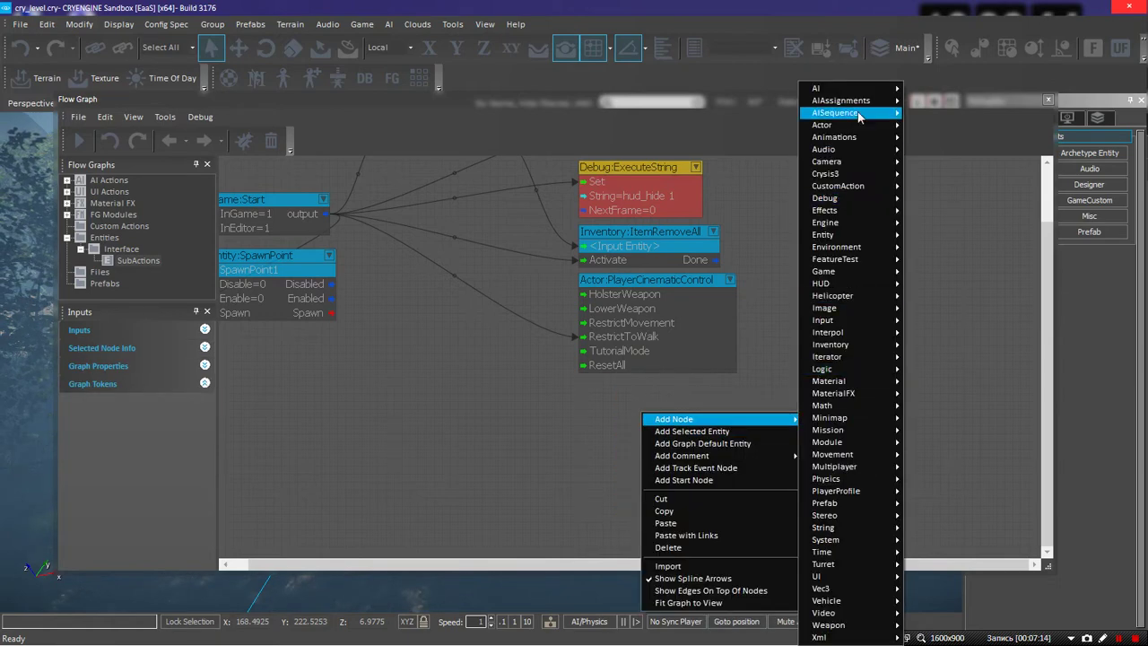
{"action": "mouse_move", "coordinate": [854, 128]}
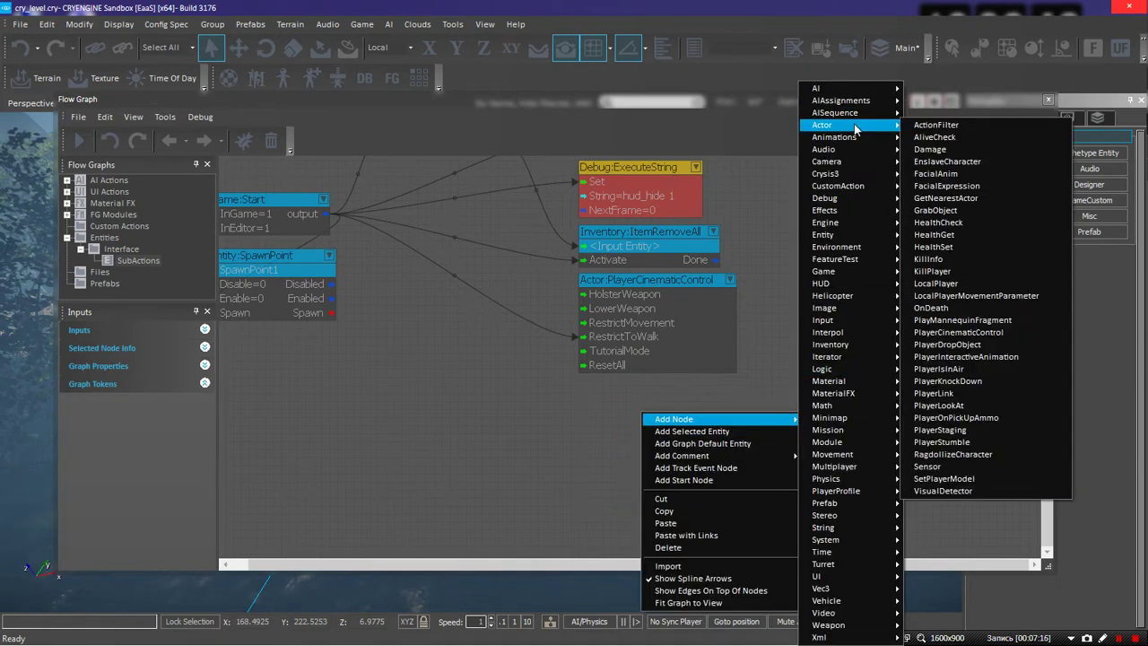
{"action": "left_click", "coordinate": [964, 295]}
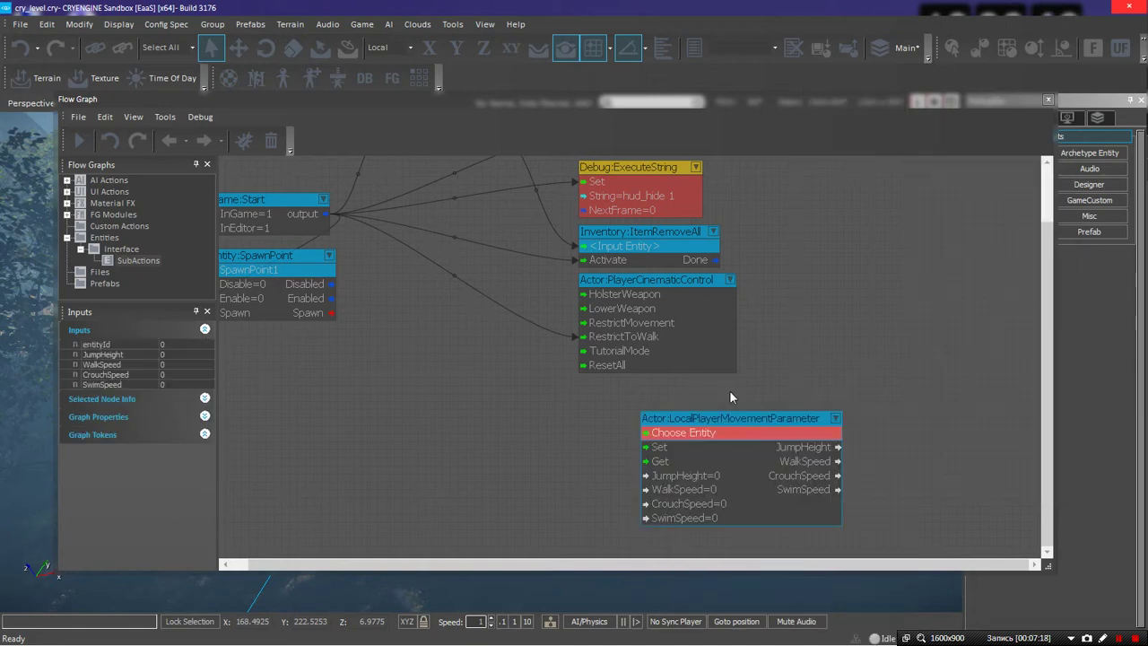
{"action": "left_click_drag", "start_coordinate": [696, 429], "coordinate": [700, 393]}
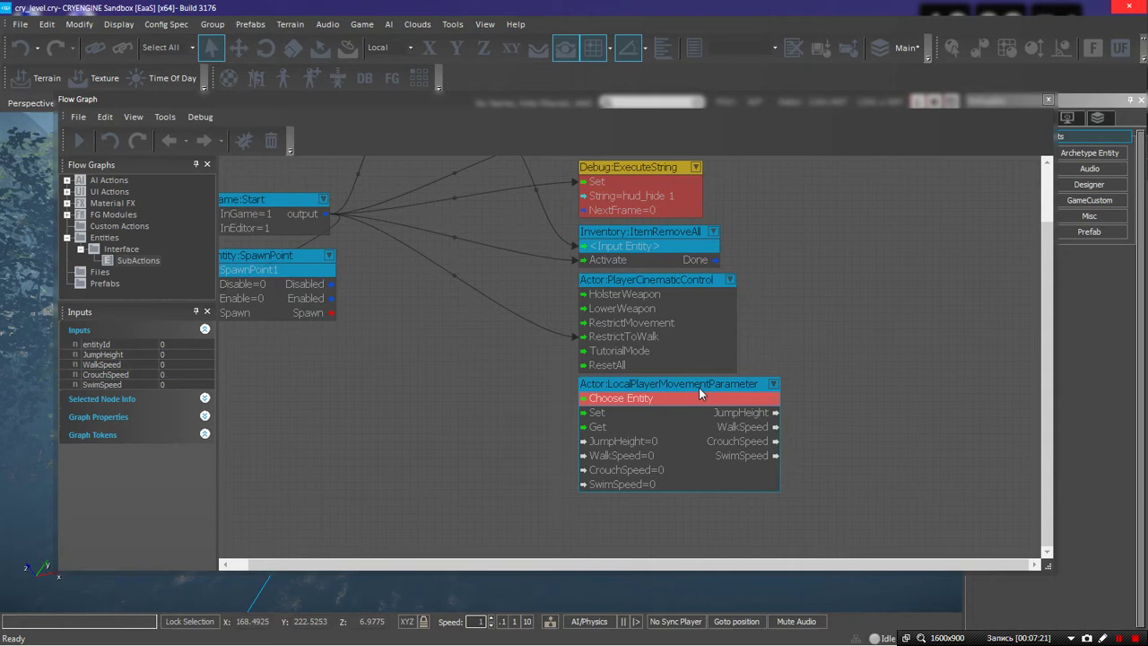
{"action": "left_click", "coordinate": [833, 311]}
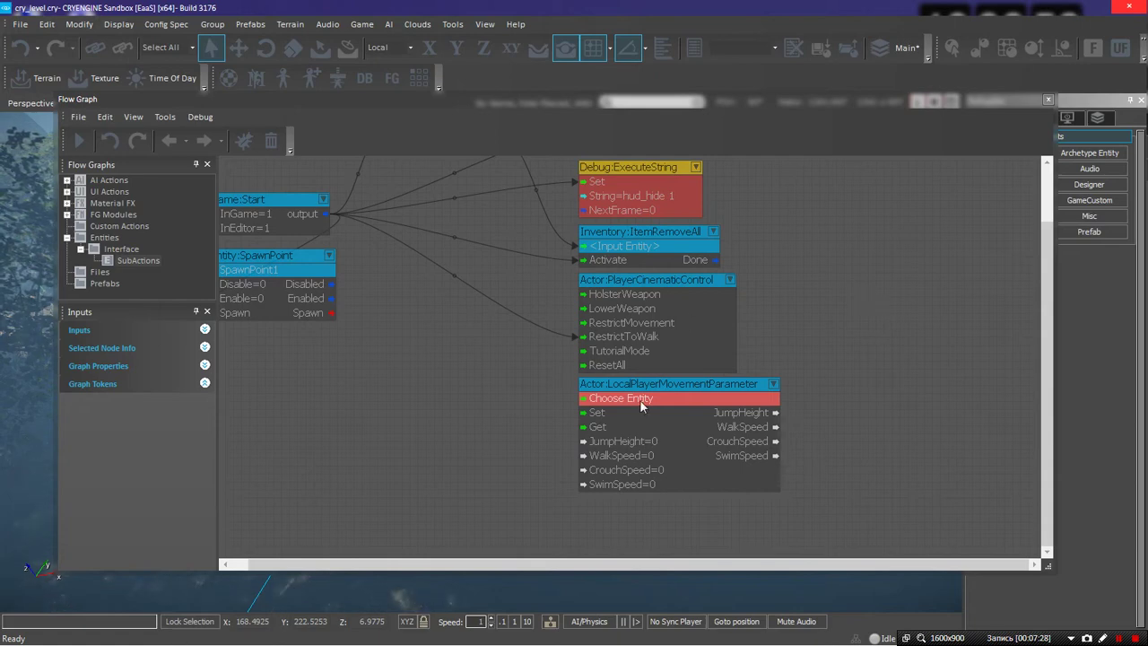
Delete the Actor:LocalPlayerMovementParameter node from the SubActions graph
{"action": "right_click_drag", "start_coordinate": [750, 309], "coordinate": [808, 316]}
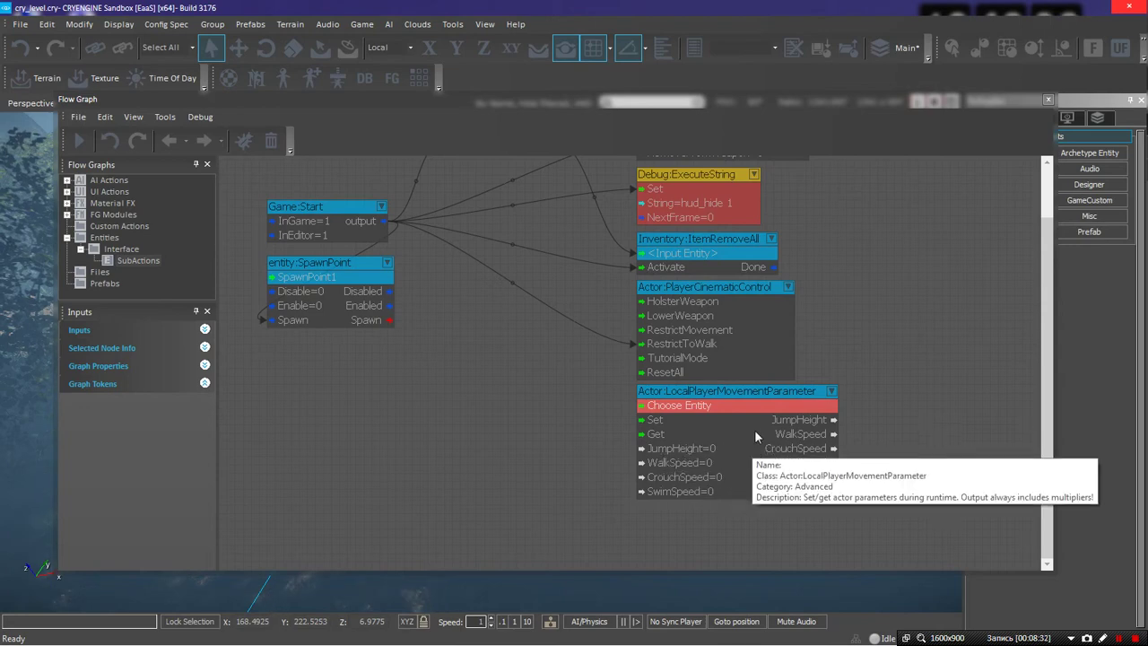
{"action": "left_click", "coordinate": [758, 392]}
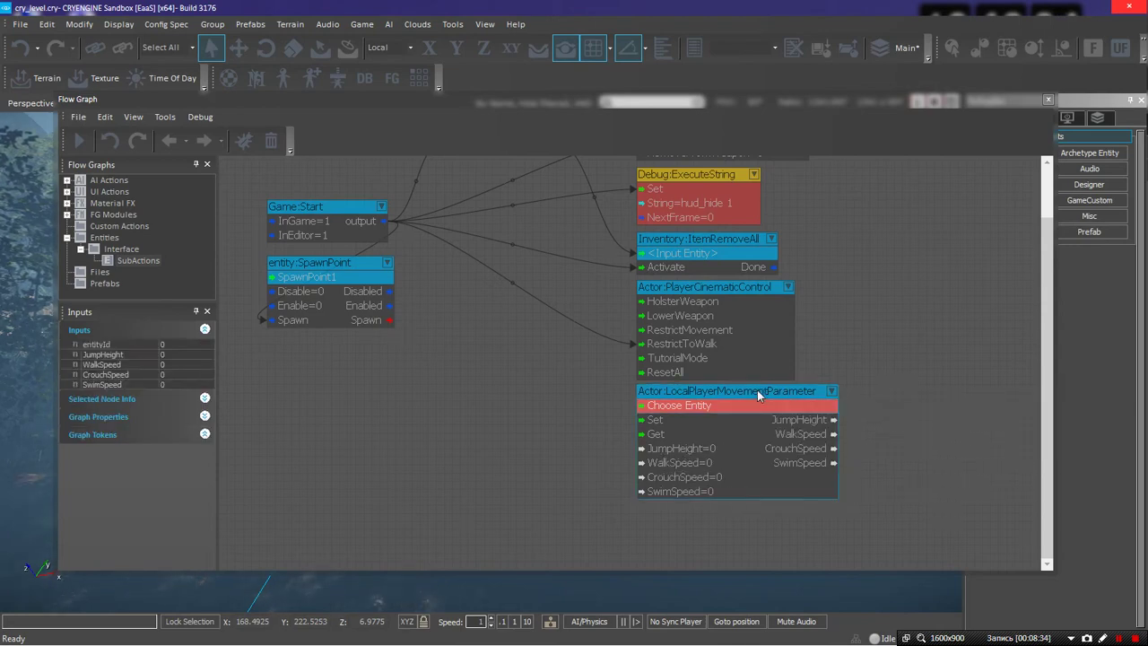
{"action": "right_click", "coordinate": [756, 390]}
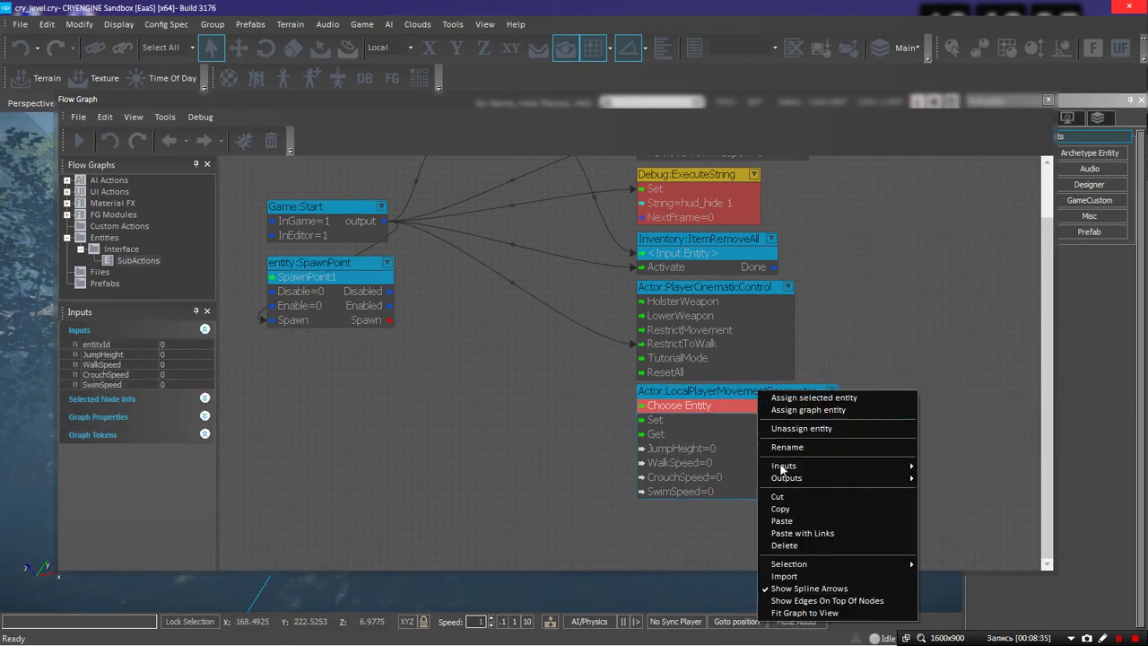
{"action": "left_click", "coordinate": [798, 546]}
{"action": "scroll", "coordinate": [641, 441], "scroll_direction": "down", "scroll_amount": 3}
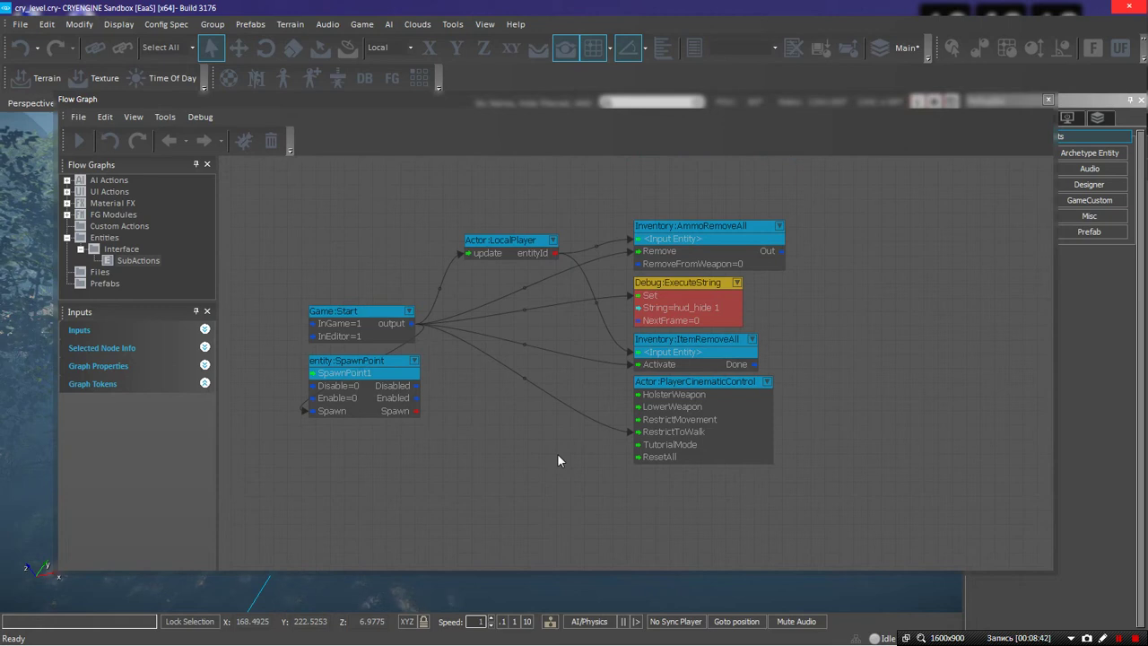
Close the Flow Graph editor and cycle through the open windows back to the level viewport
{"action": "left_click", "coordinate": [1047, 100]}
{"action": "key", "text": "alt+Tab"}
{"action": "key", "text": "alt+Tab"}
{"action": "key", "text": "alt+Tab"}
{"action": "key", "text": "alt+Tab"}
{"action": "key", "text": "alt+Tab"}
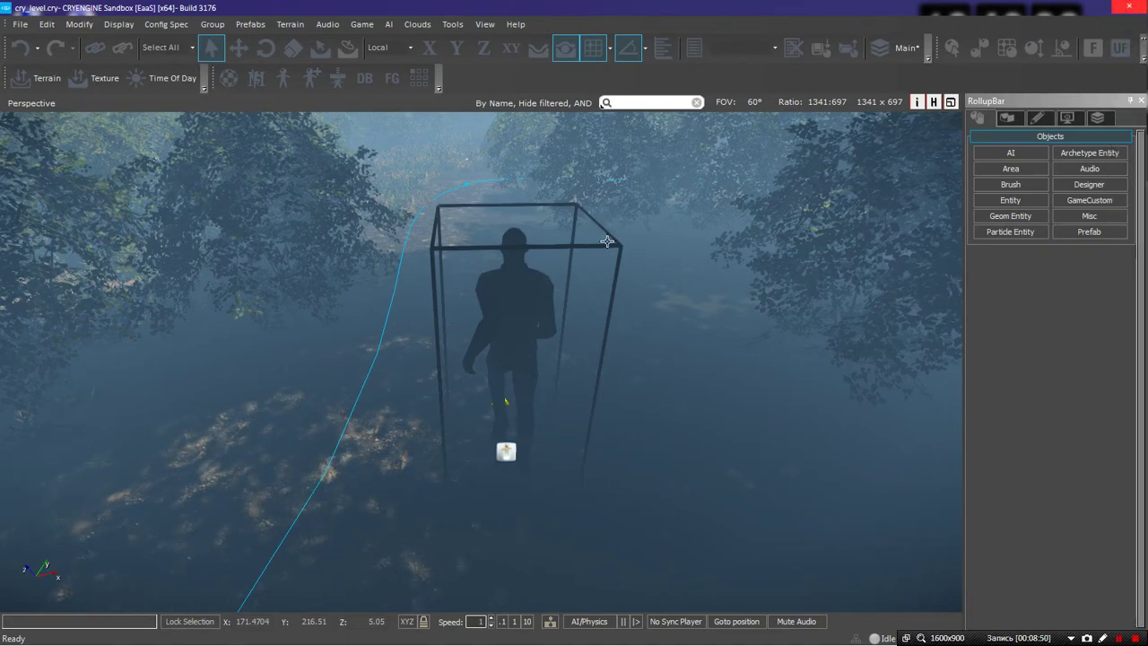
Switch to Windows Explorer, view the CRYENGINE folder in Program Files (x86) on drive C, and return to its parent folder
{"action": "key", "text": "super+e"}
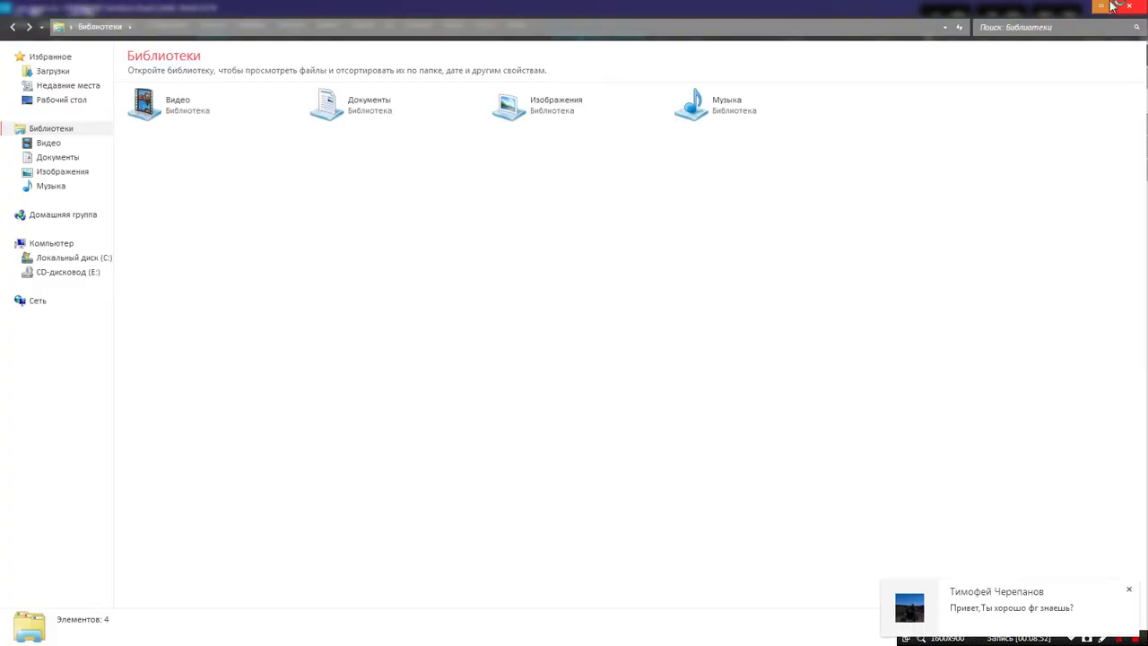
{"action": "left_click", "coordinate": [1128, 590]}
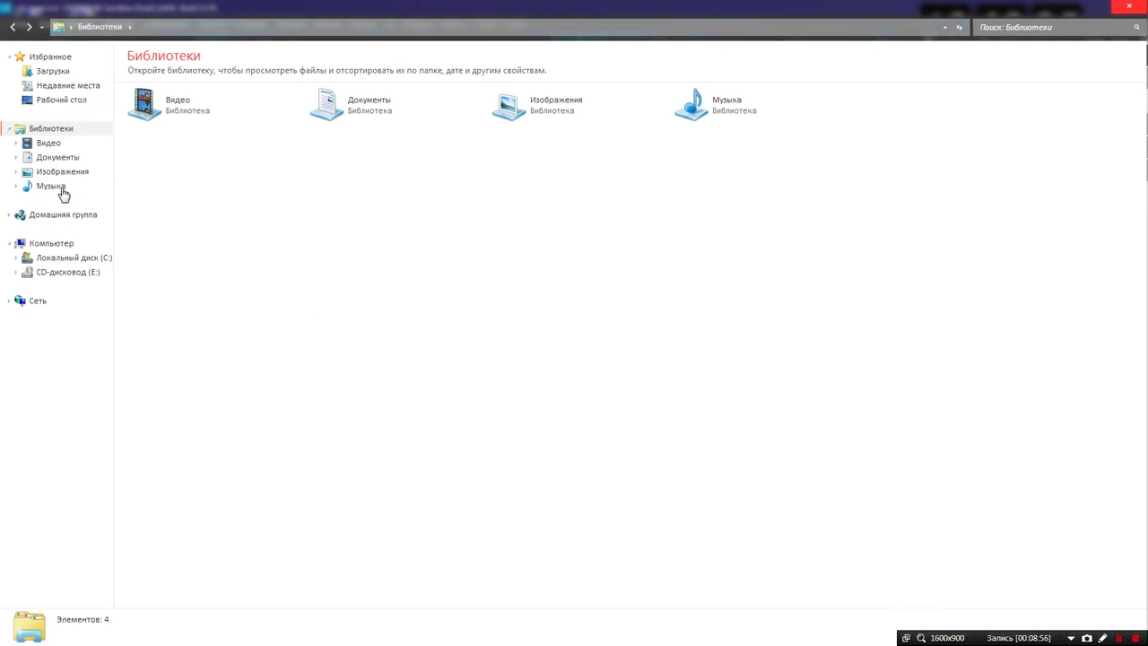
{"action": "left_click", "coordinate": [110, 260]}
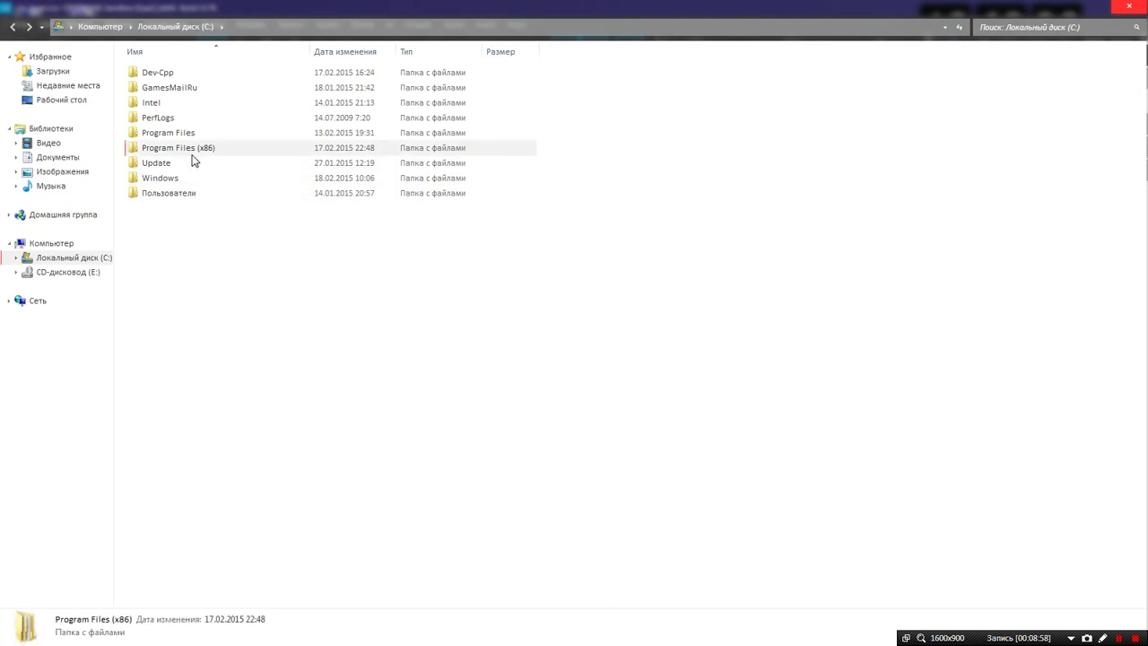
{"action": "double_click", "coordinate": [193, 151]}
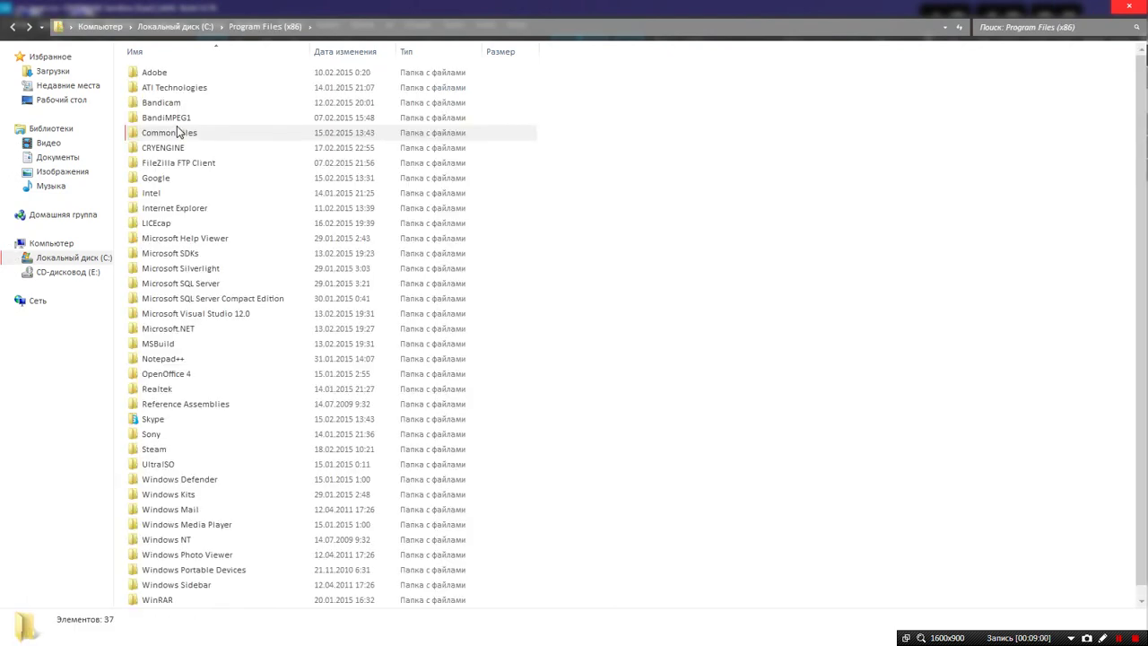
{"action": "double_click", "coordinate": [177, 150]}
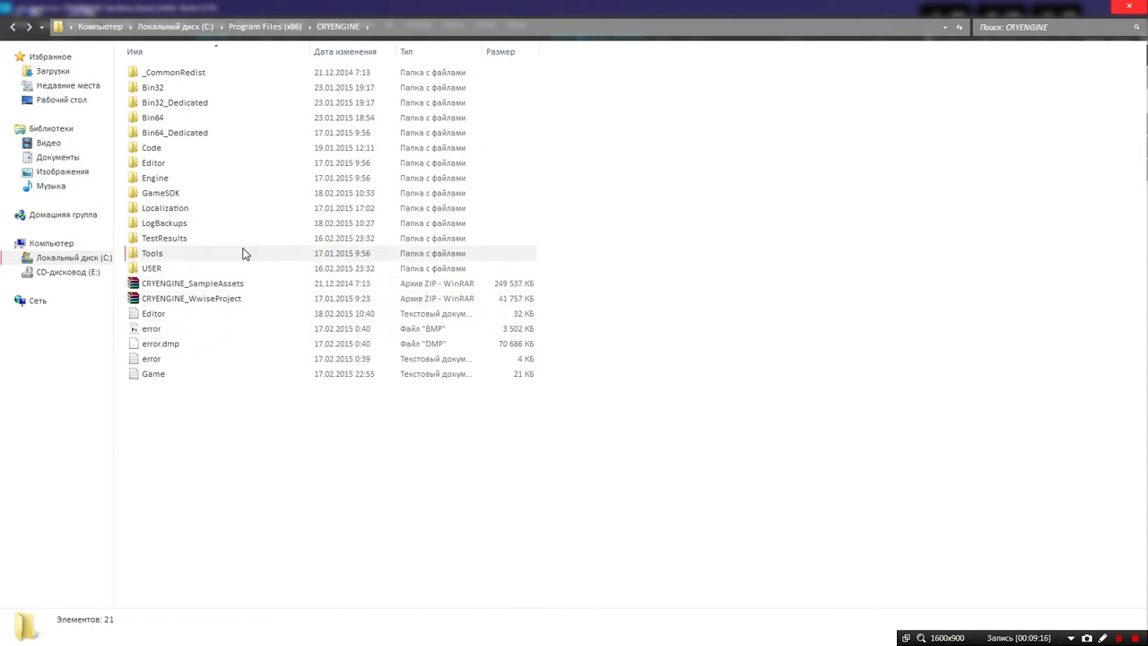
{"action": "left_click", "coordinate": [15, 26]}
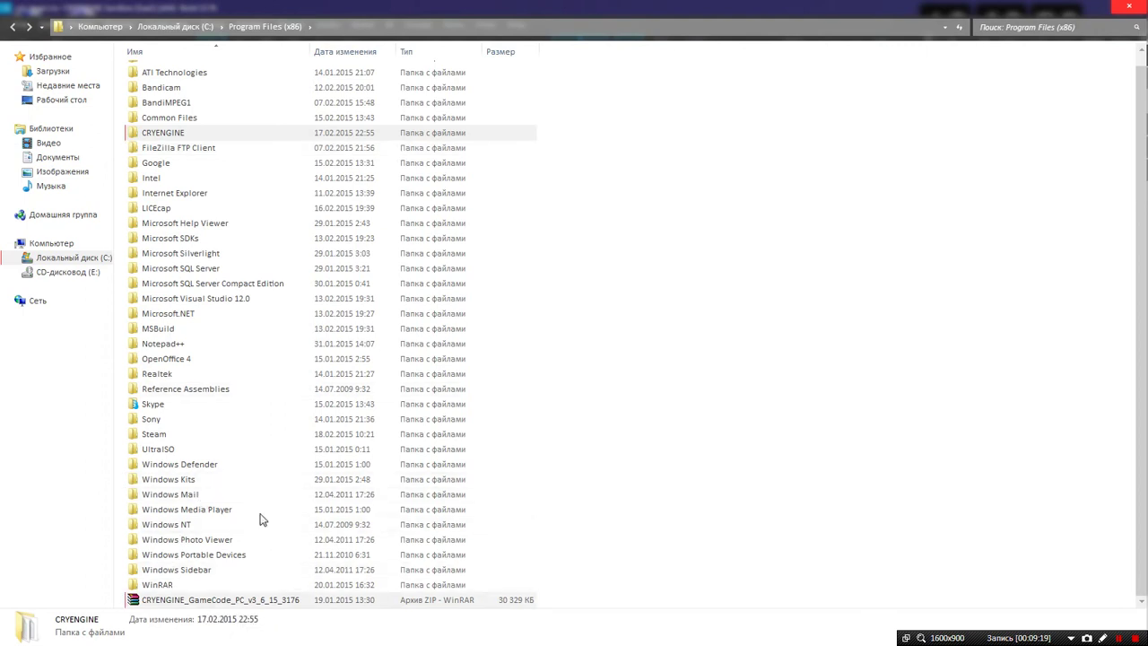
Open the GameSDK folder inside CRYENGINE and delete its GameData folder, keeping the GameData PAK file
{"action": "left_click", "coordinate": [30, 27]}
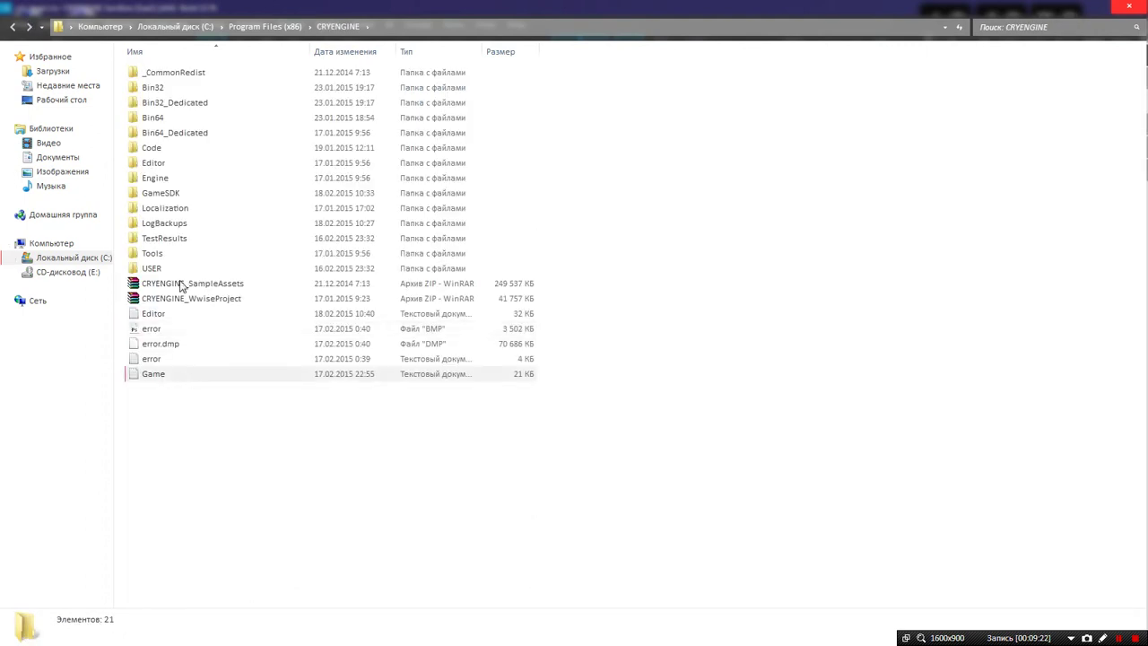
{"action": "left_click", "coordinate": [150, 147]}
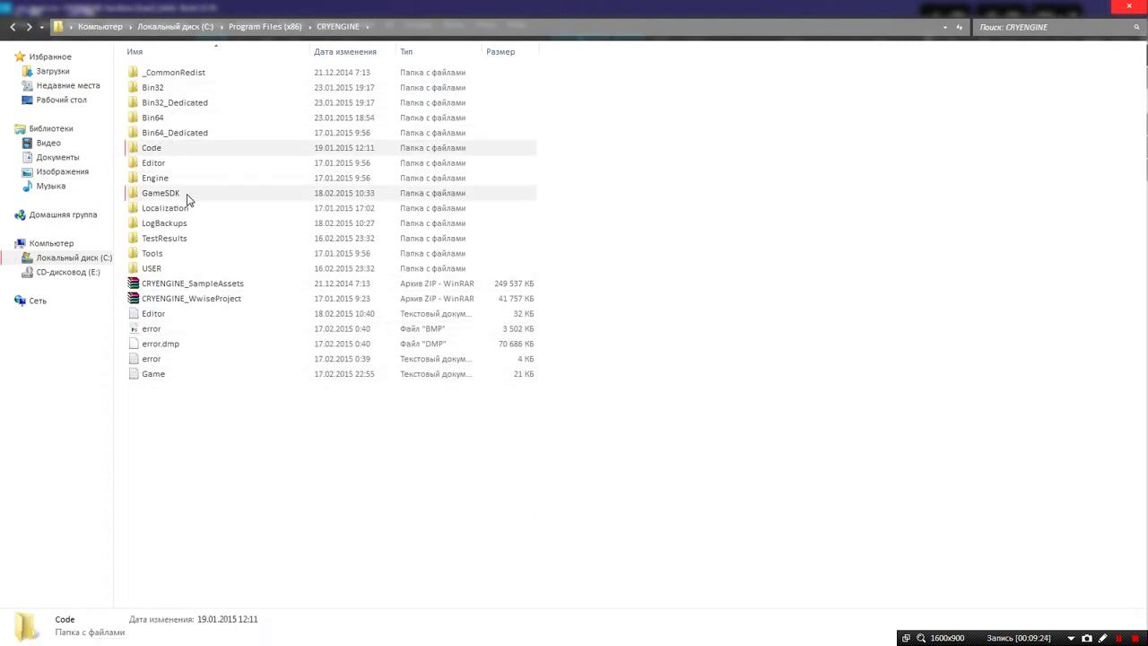
{"action": "double_click", "coordinate": [183, 194]}
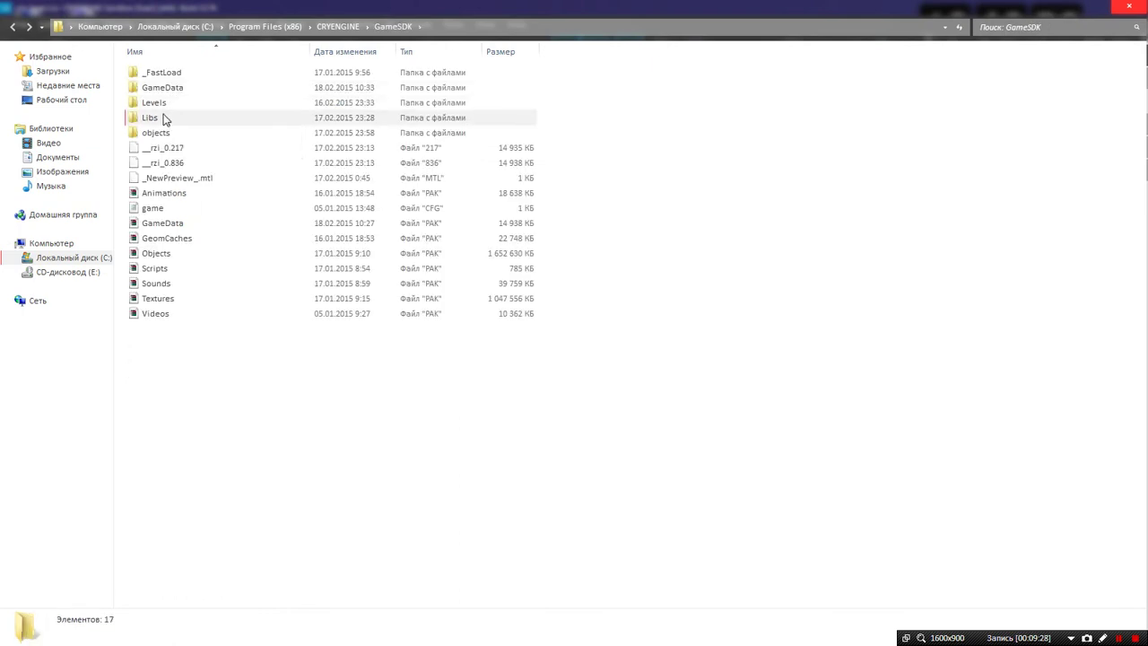
{"action": "double_click", "coordinate": [162, 118]}
{"action": "left_click", "coordinate": [174, 91]}
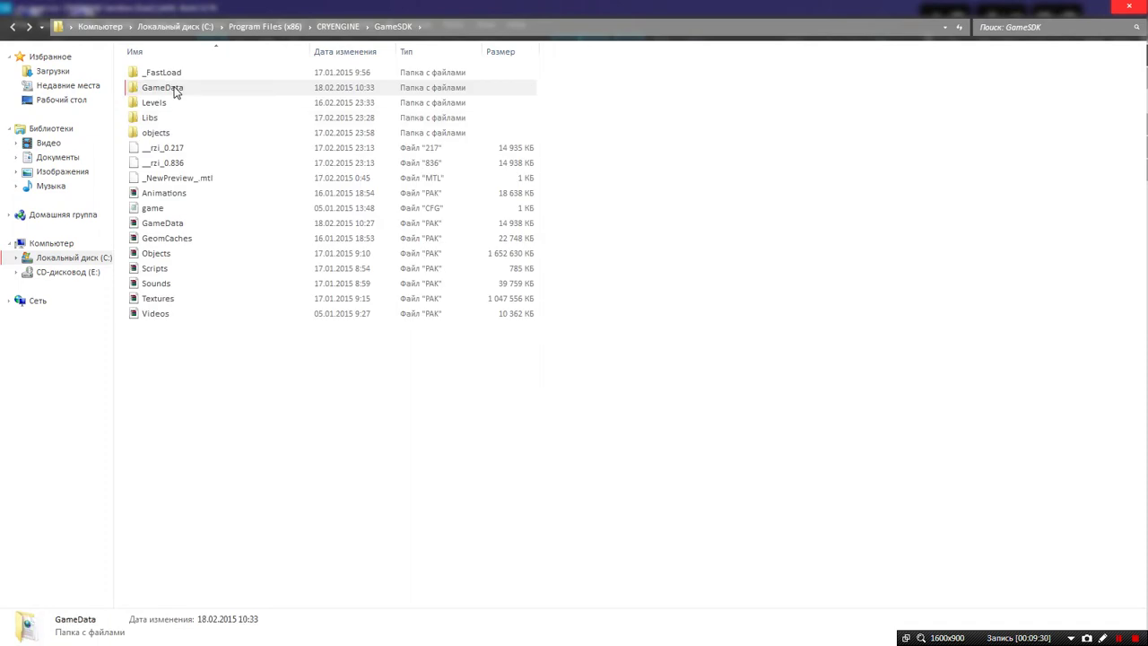
{"action": "key", "text": "Delete"}
{"action": "key", "text": "Return"}
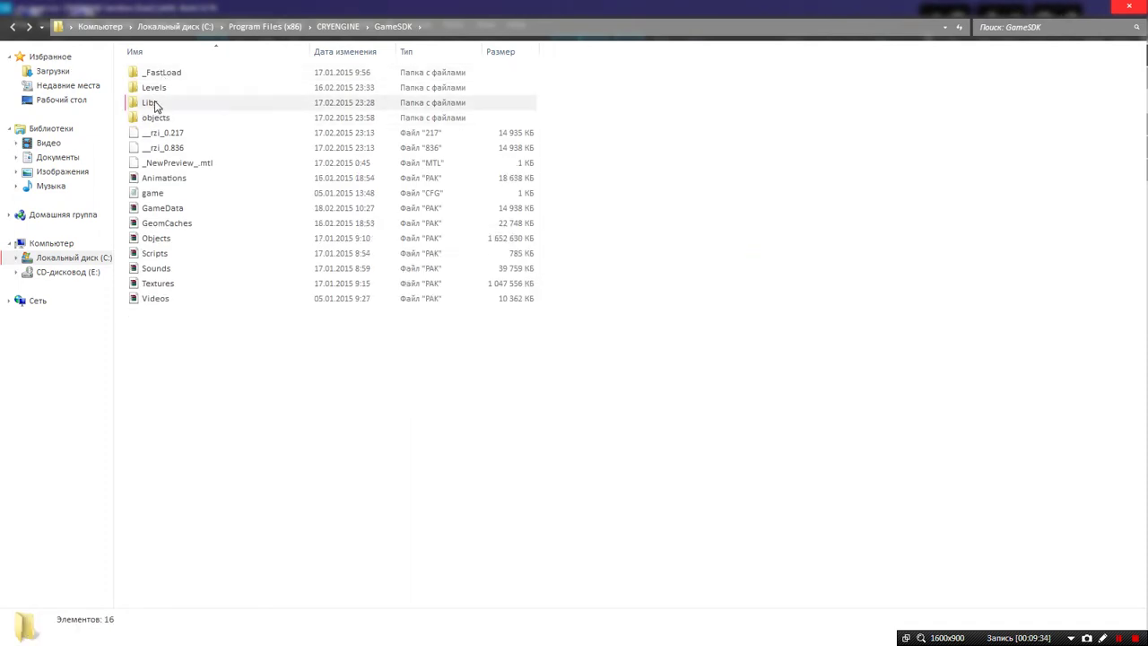
View the Libs folder in GameSDK and return to the CRYENGINE folder
{"action": "double_click", "coordinate": [156, 107]}
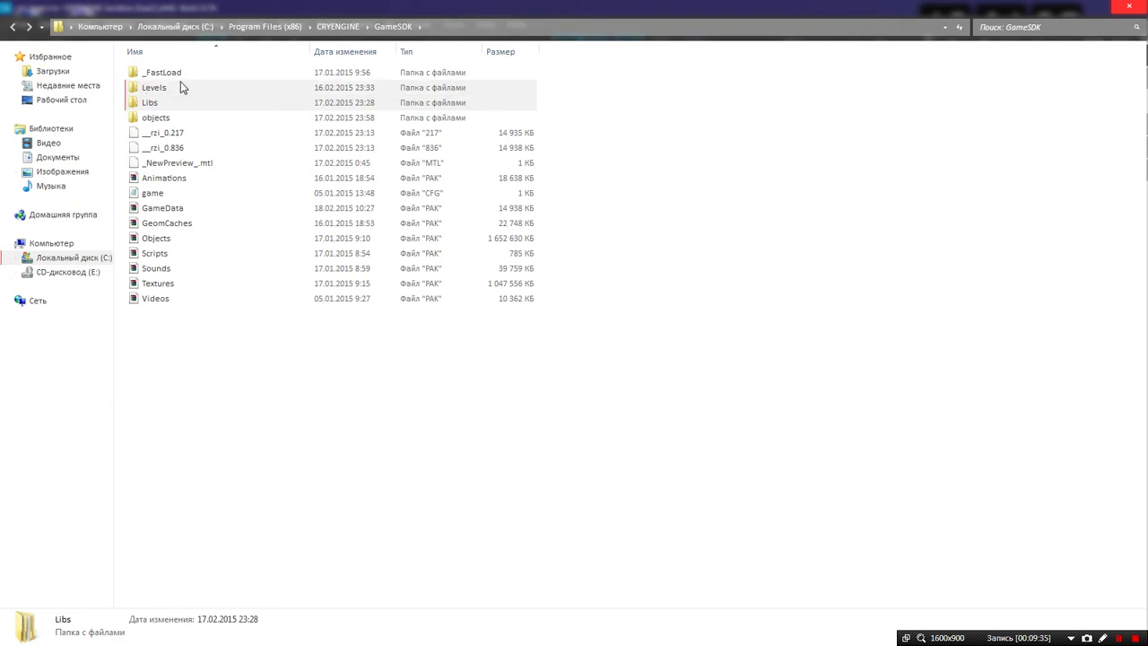
{"action": "left_click", "coordinate": [12, 27]}
{"action": "left_click", "coordinate": [12, 28]}
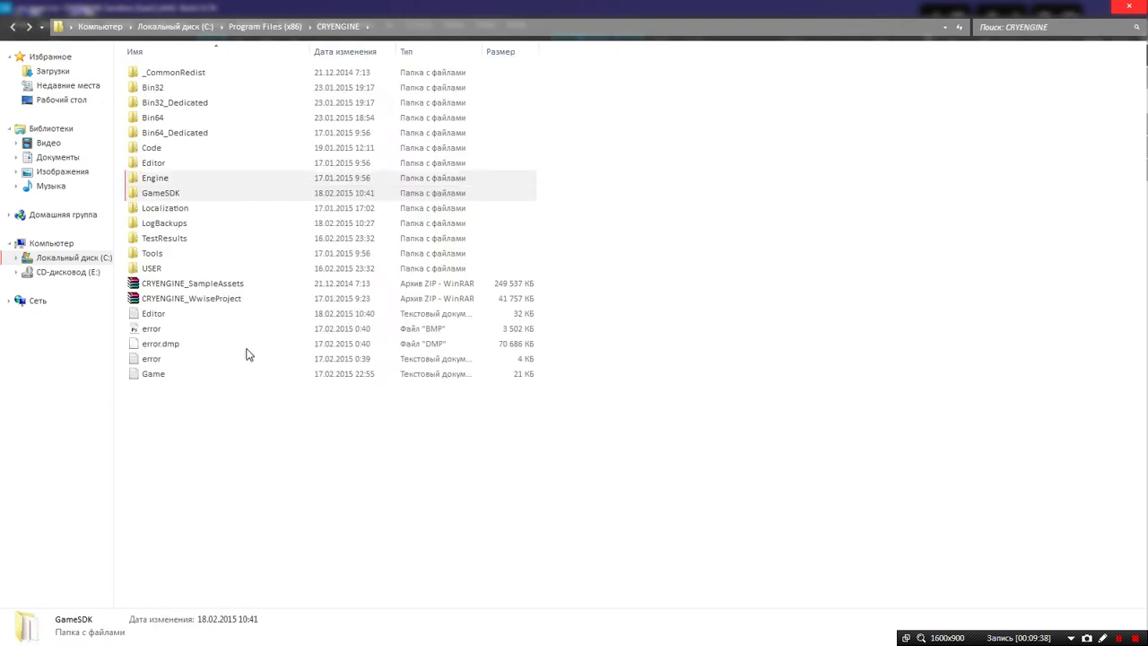
Open the GameDll folder under Code\GameSDK in the CRYENGINE folder
{"action": "double_click", "coordinate": [177, 150]}
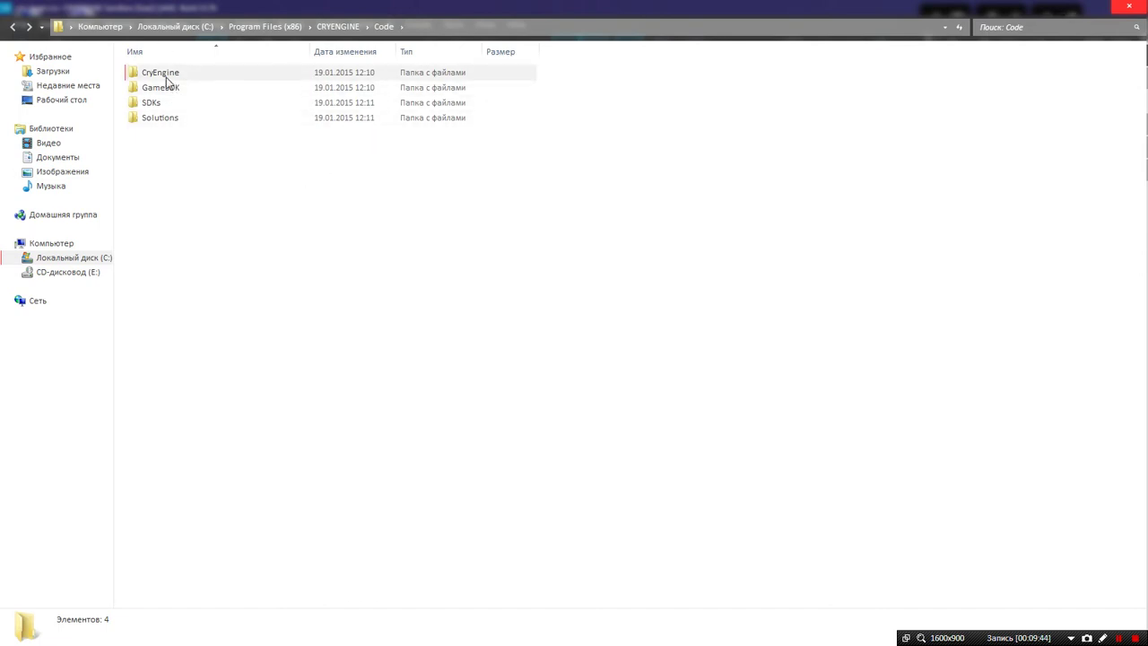
{"action": "double_click", "coordinate": [169, 91]}
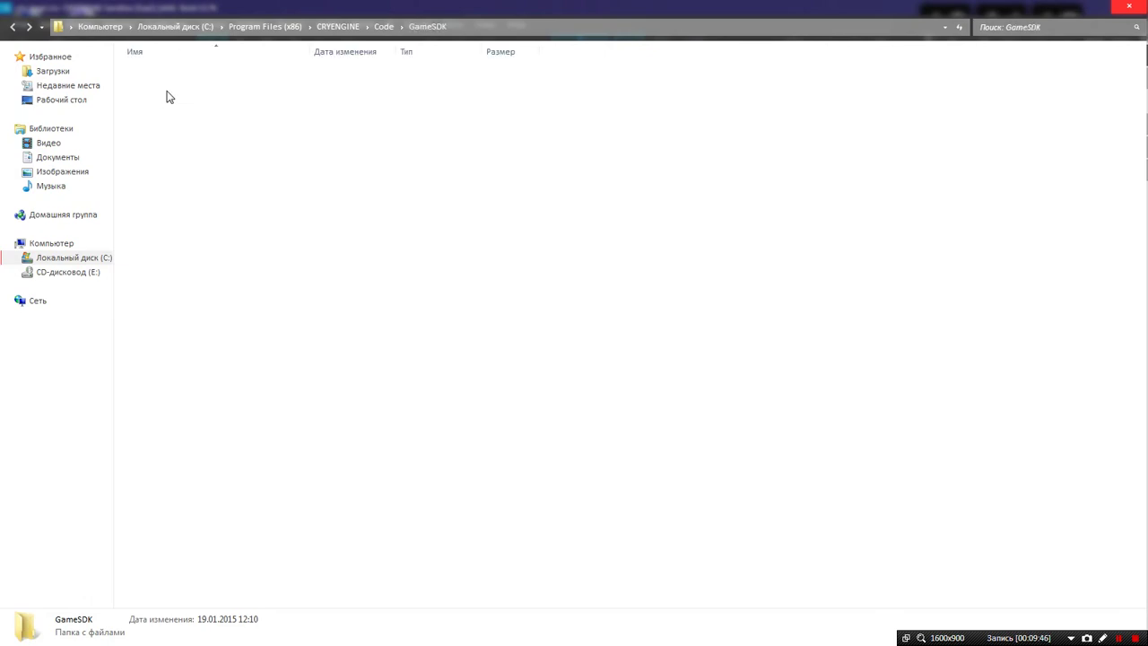
{"action": "double_click", "coordinate": [168, 77]}
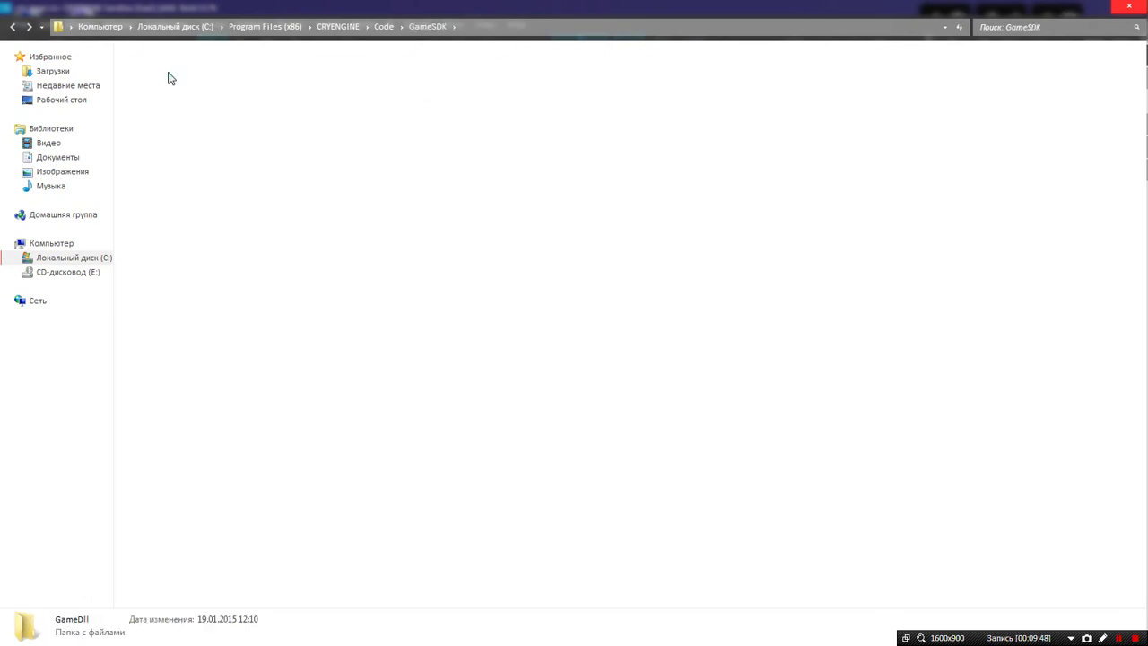
Find the PlayerInput C++ source file in the GameDll folder and open it in Notepad++
{"action": "scroll", "coordinate": [332, 260], "scroll_direction": "down", "scroll_amount": 1}
{"action": "scroll", "coordinate": [332, 260], "scroll_direction": "down", "scroll_amount": 20}
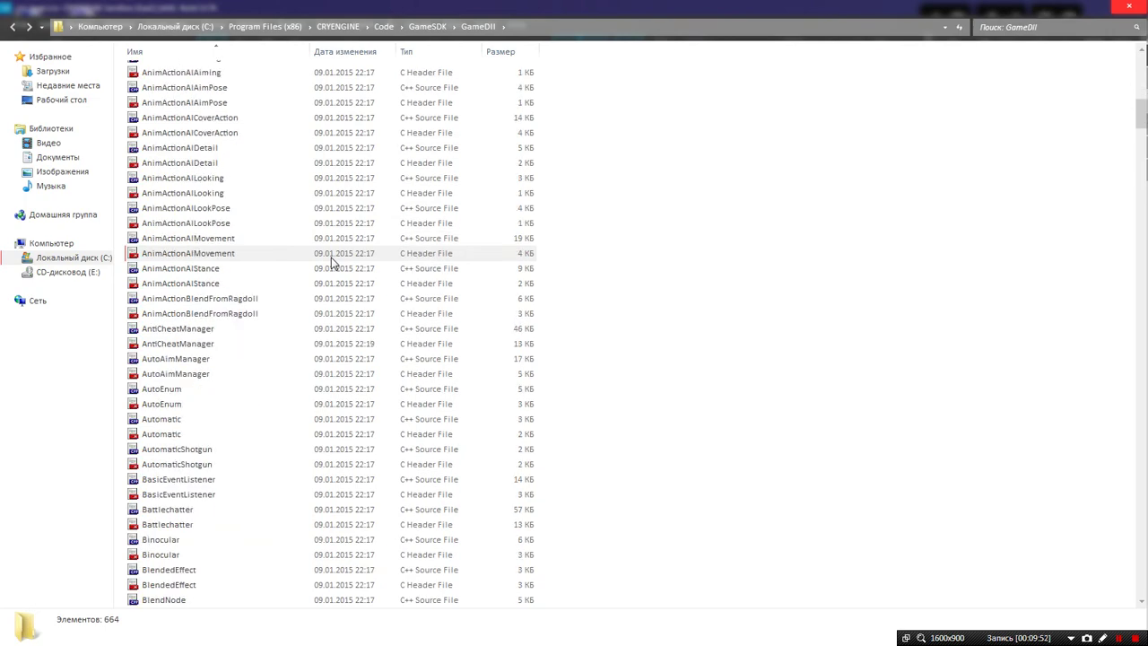
{"action": "scroll", "coordinate": [331, 260], "scroll_direction": "down", "scroll_amount": 9}
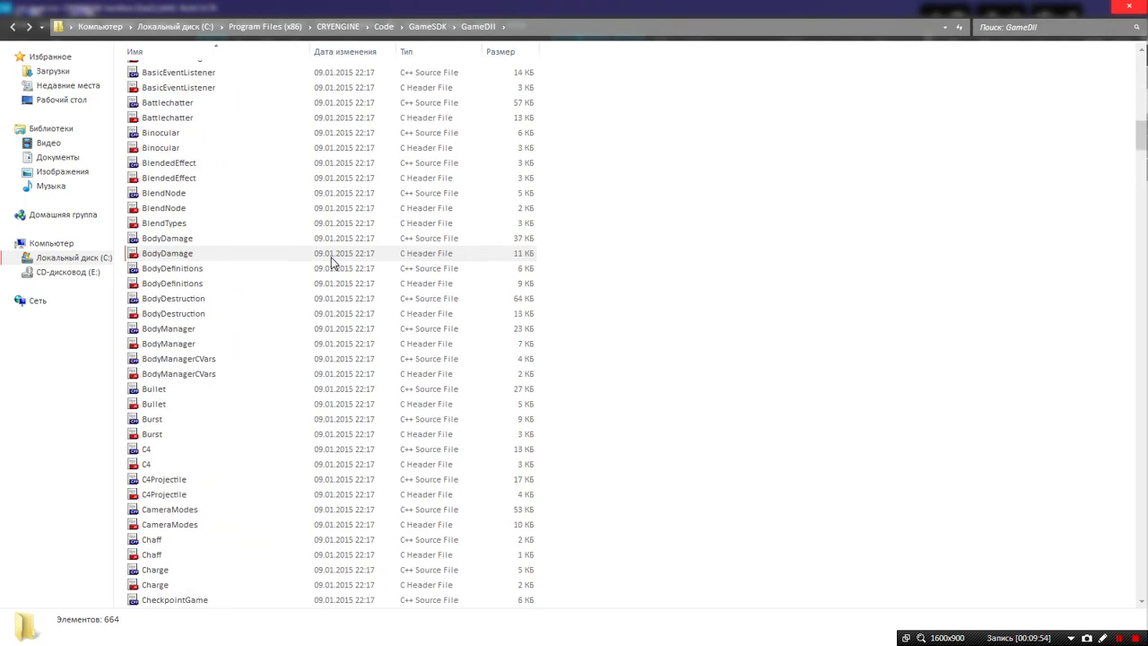
{"action": "scroll", "coordinate": [332, 260], "scroll_direction": "down", "scroll_amount": 6}
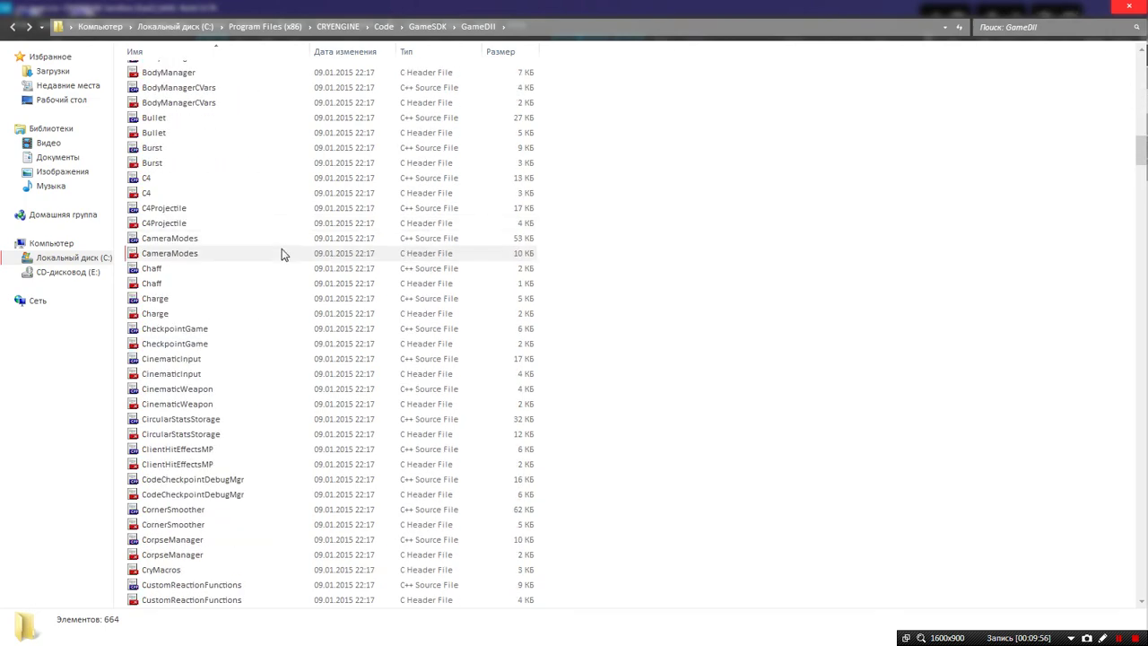
{"action": "scroll", "coordinate": [189, 243], "scroll_direction": "down", "scroll_amount": 20}
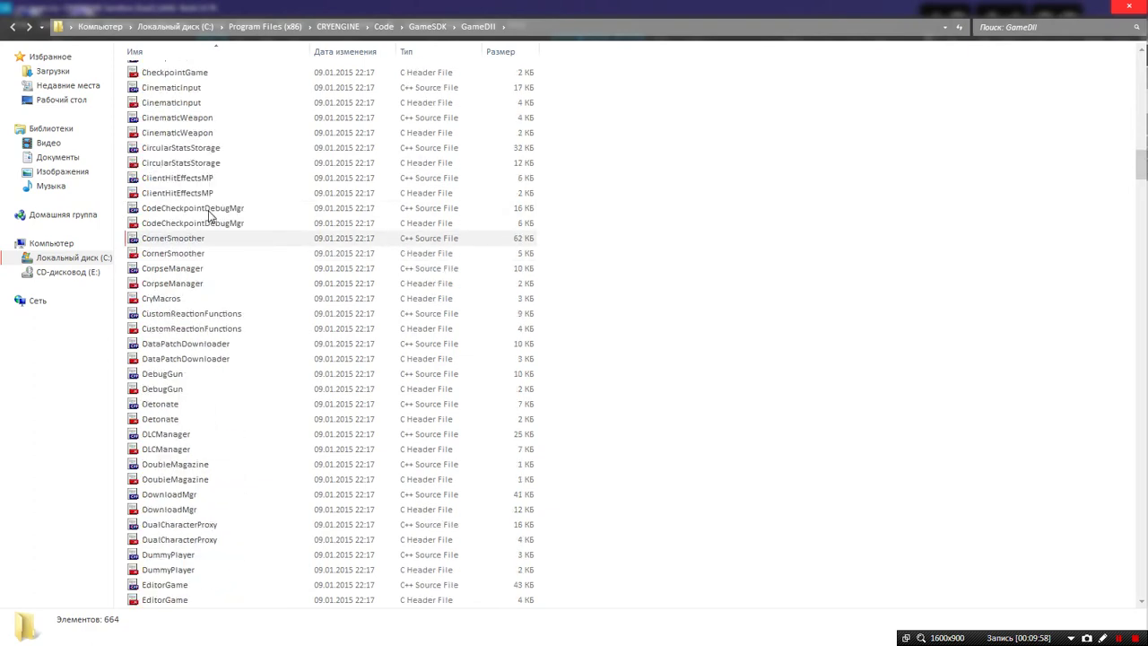
{"action": "scroll", "coordinate": [204, 244], "scroll_direction": "down", "scroll_amount": 20}
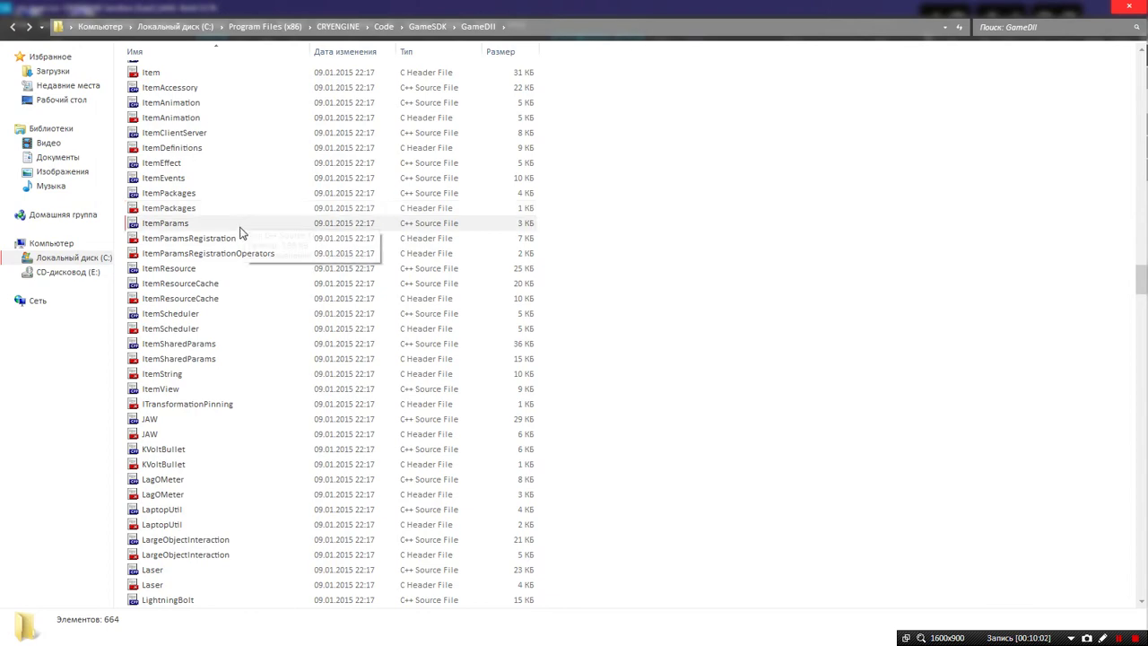
{"action": "scroll", "coordinate": [238, 233], "scroll_direction": "down", "scroll_amount": 7}
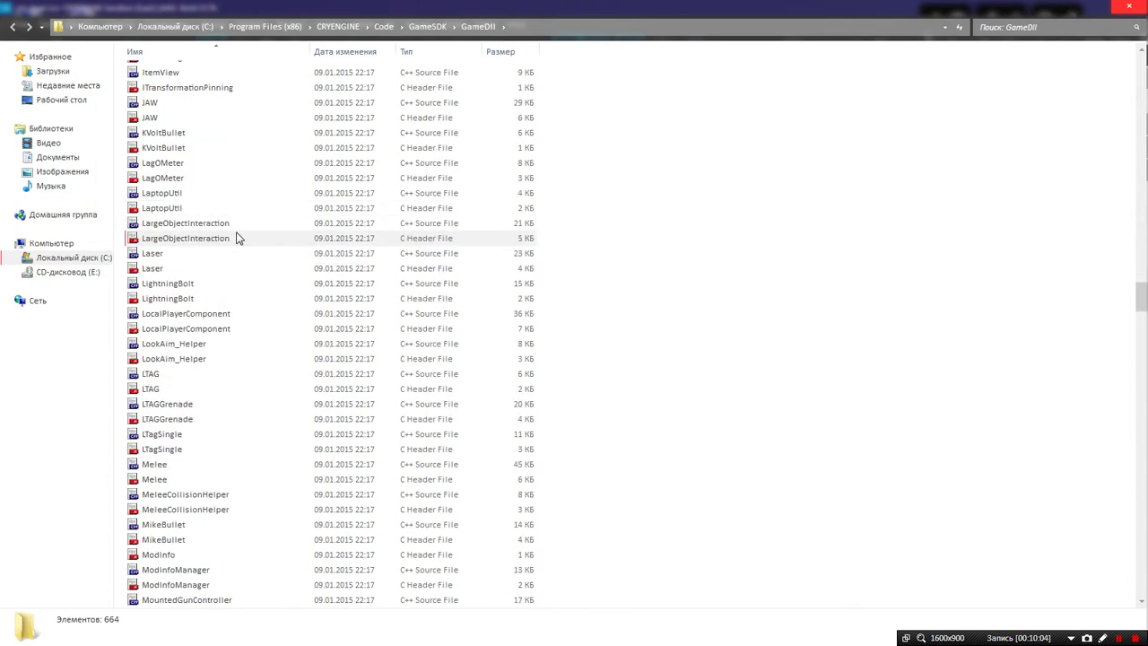
{"action": "scroll", "coordinate": [238, 237], "scroll_direction": "up", "scroll_amount": 2}
{"action": "scroll", "coordinate": [237, 237], "scroll_direction": "down", "scroll_amount": 17}
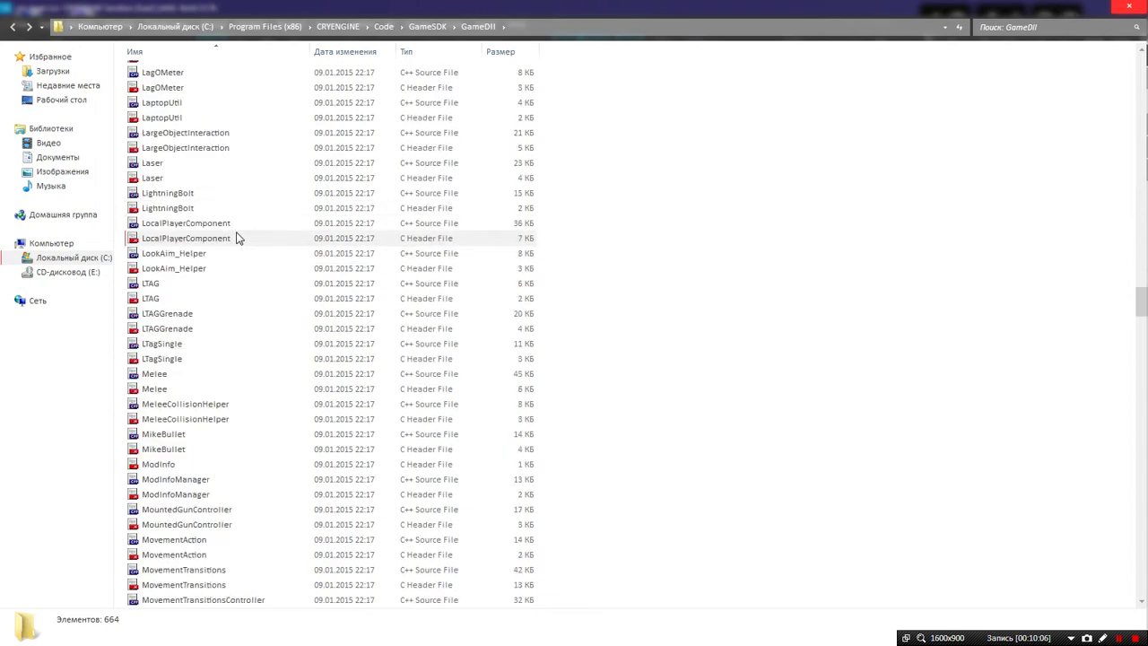
{"action": "scroll", "coordinate": [238, 238], "scroll_direction": "down", "scroll_amount": 6}
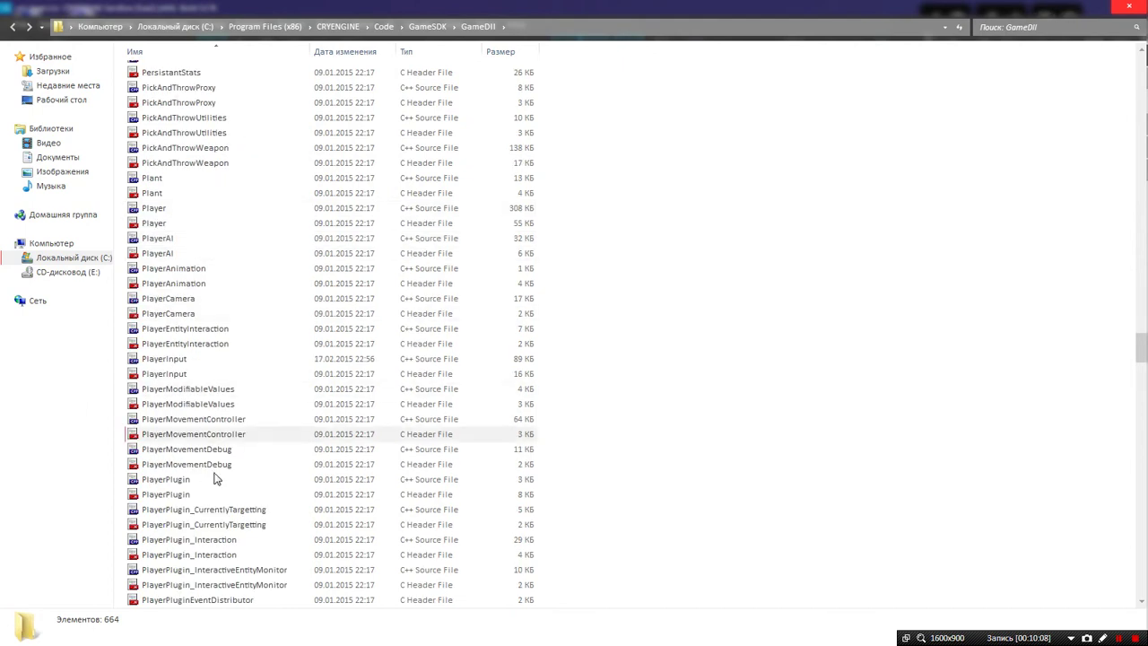
{"action": "right_click", "coordinate": [176, 366]}
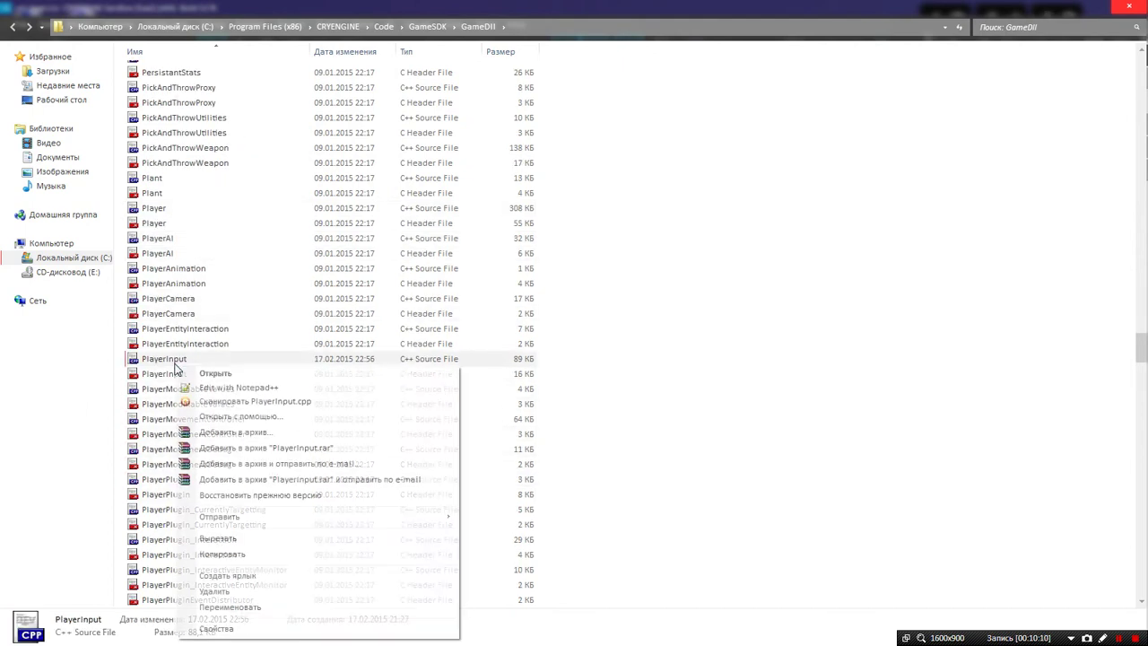
{"action": "left_click", "coordinate": [251, 389]}
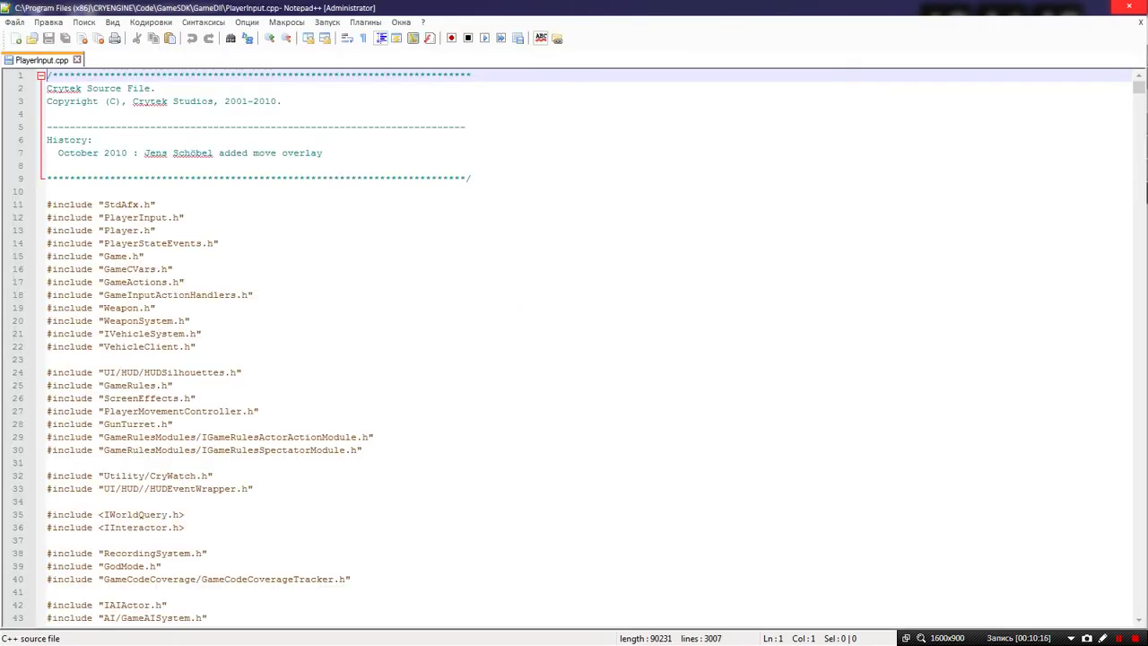
Search PlayerInput.cpp for "onactionjump" and advance to the OnActionJump function definition
{"action": "scroll", "coordinate": [574, 349], "scroll_direction": "down", "scroll_amount": 20}
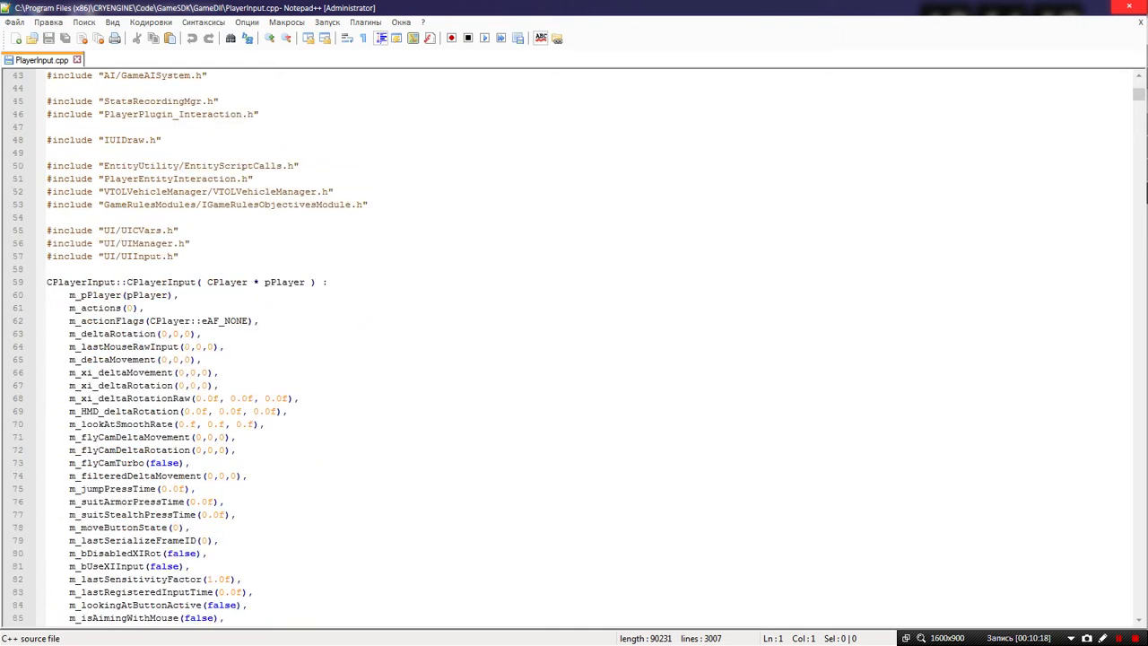
{"action": "scroll", "coordinate": [574, 350], "scroll_direction": "down", "scroll_amount": 20}
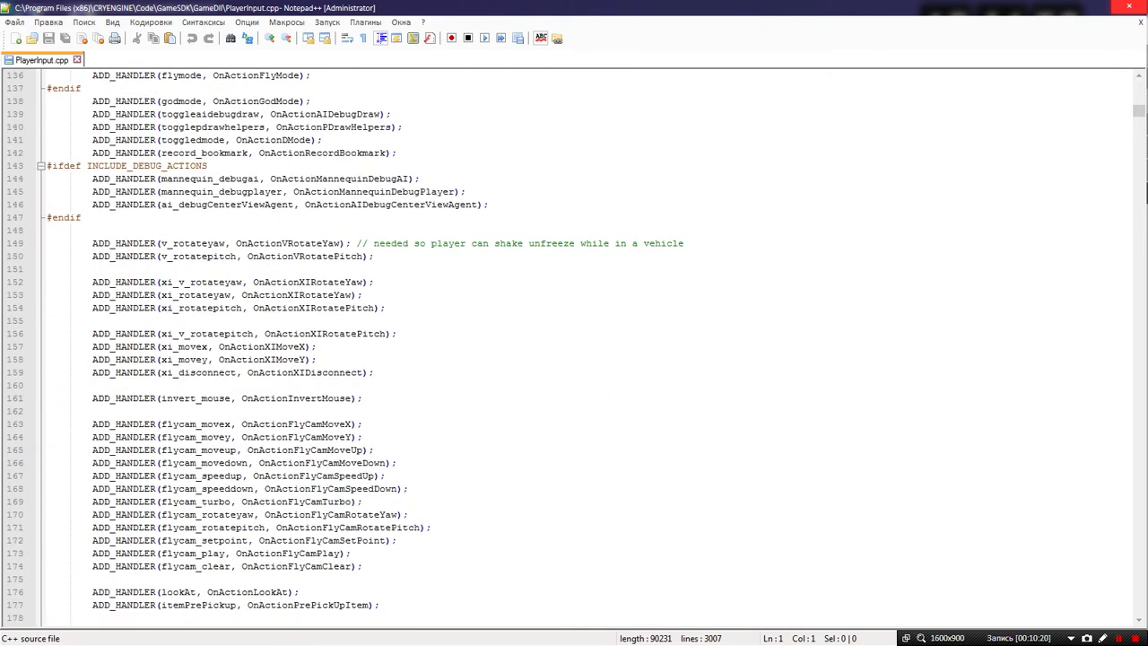
{"action": "key", "text": "ctrl+h"}
{"action": "key", "text": "ctrl+f"}
{"action": "type", "text": "щ"}
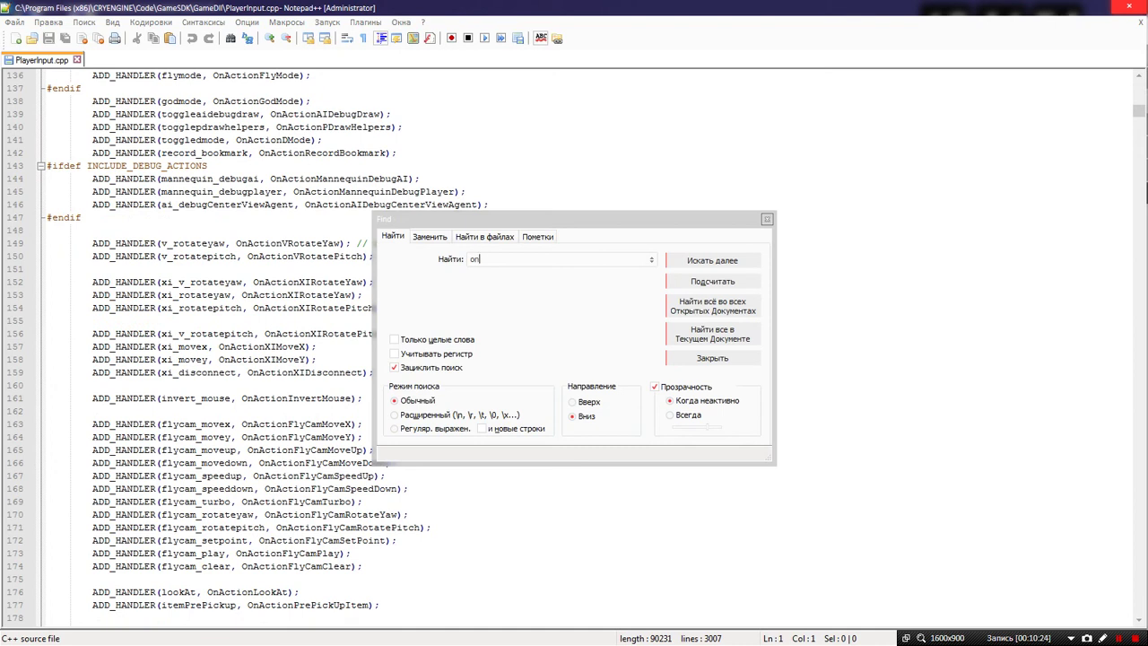
{"action": "type", "text": "nact"}
{"action": "type", "text": "ionk"}
{"action": "type", "text": "jump"}
{"action": "key", "text": "Return"}
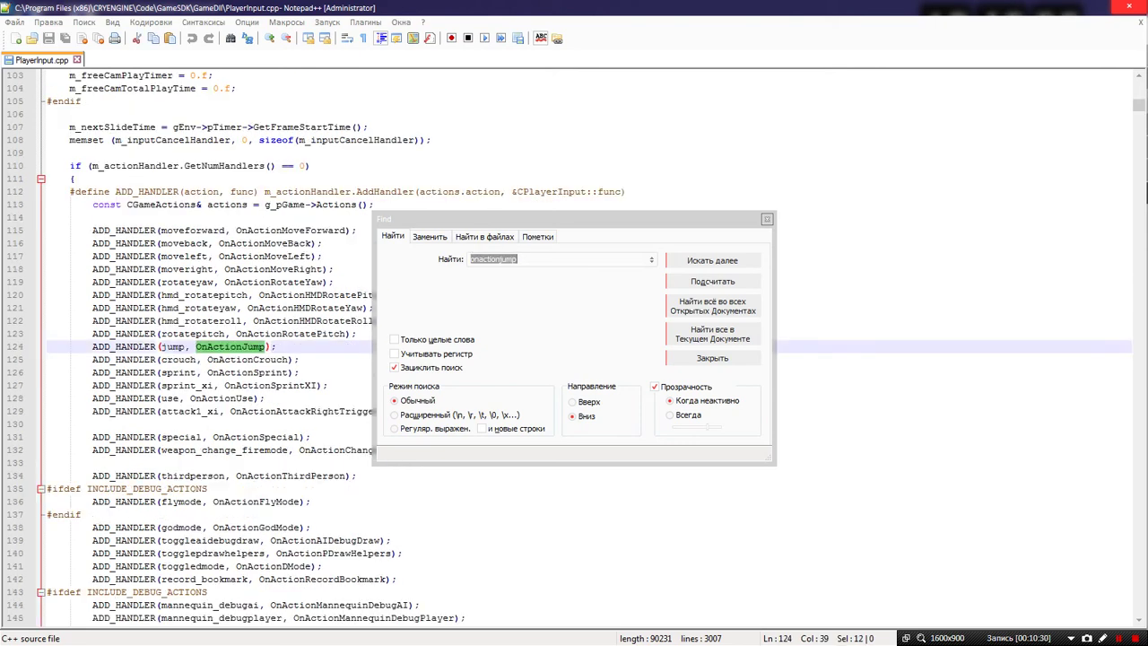
{"action": "left_click", "coordinate": [715, 261]}
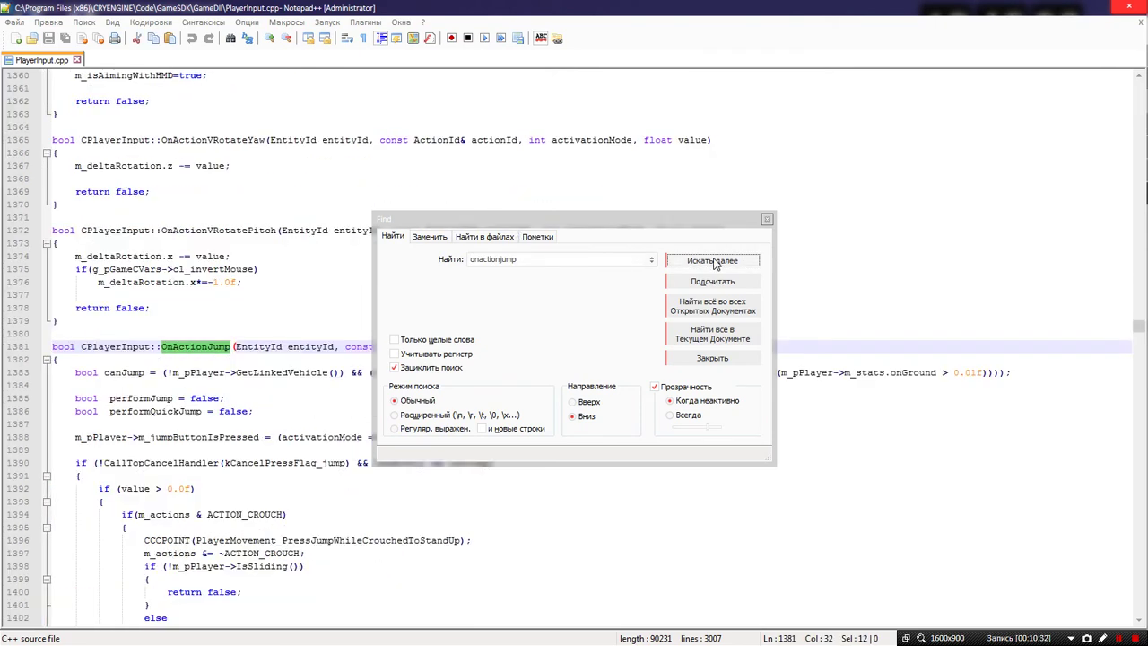
{"action": "key", "text": "Escape"}
Highlight the OnActionJump function name and examine the jump-handling code through the start of the PerformJump function
{"action": "left_click", "coordinate": [242, 281]}
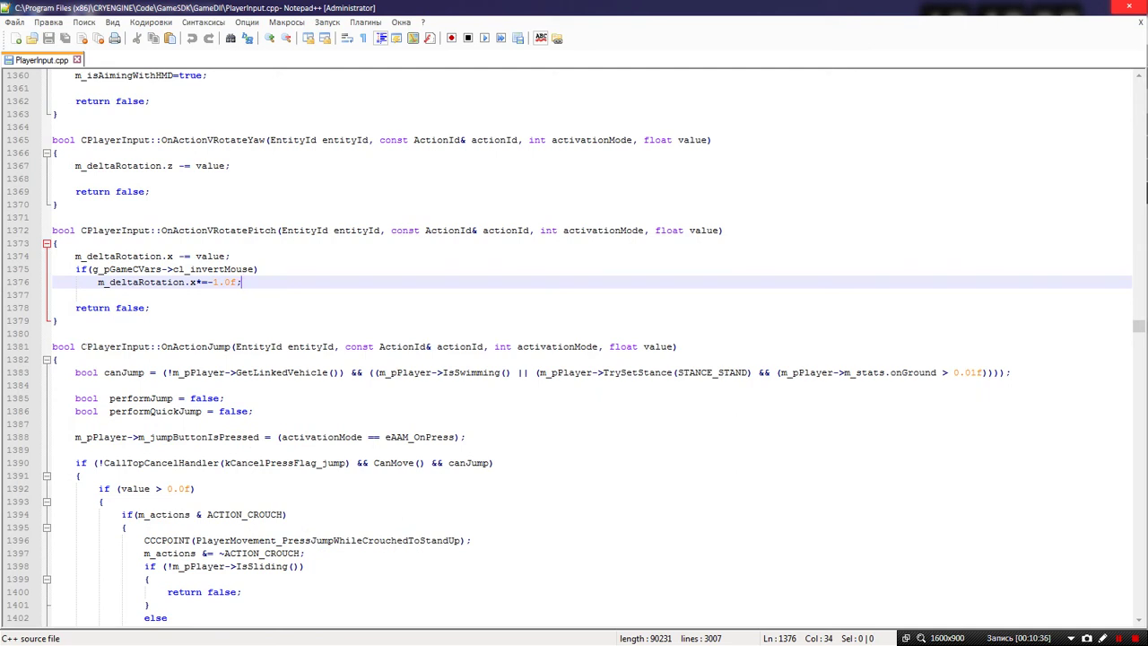
{"action": "left_click_drag", "start_coordinate": [162, 346], "coordinate": [230, 346]}
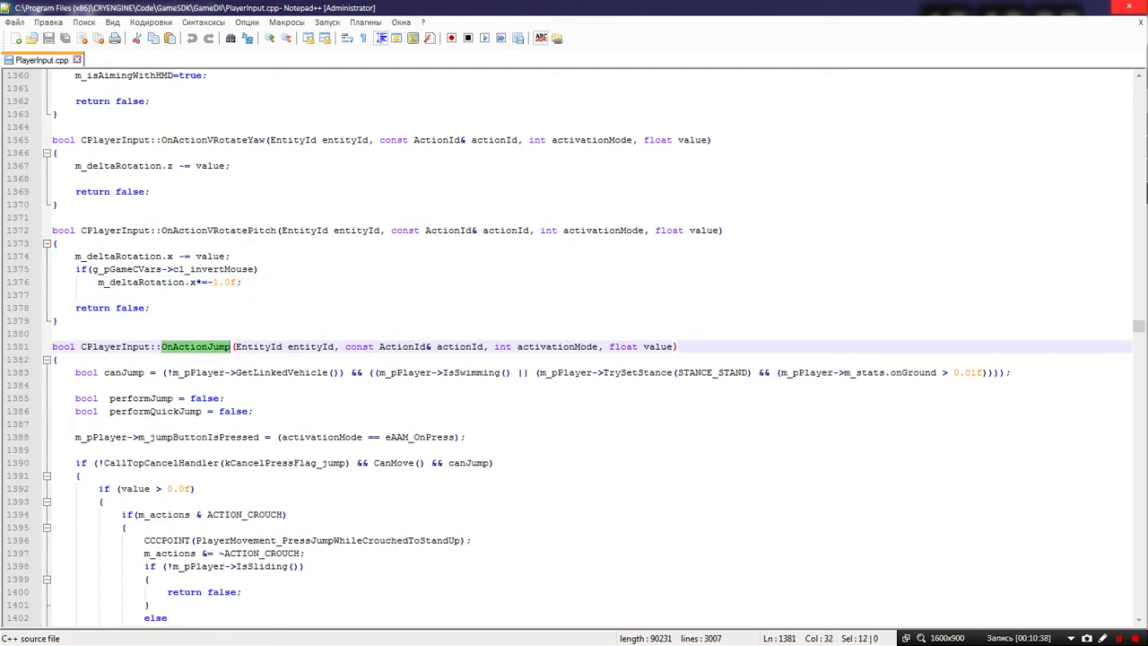
{"action": "scroll", "coordinate": [574, 350], "scroll_direction": "down", "scroll_amount": 6}
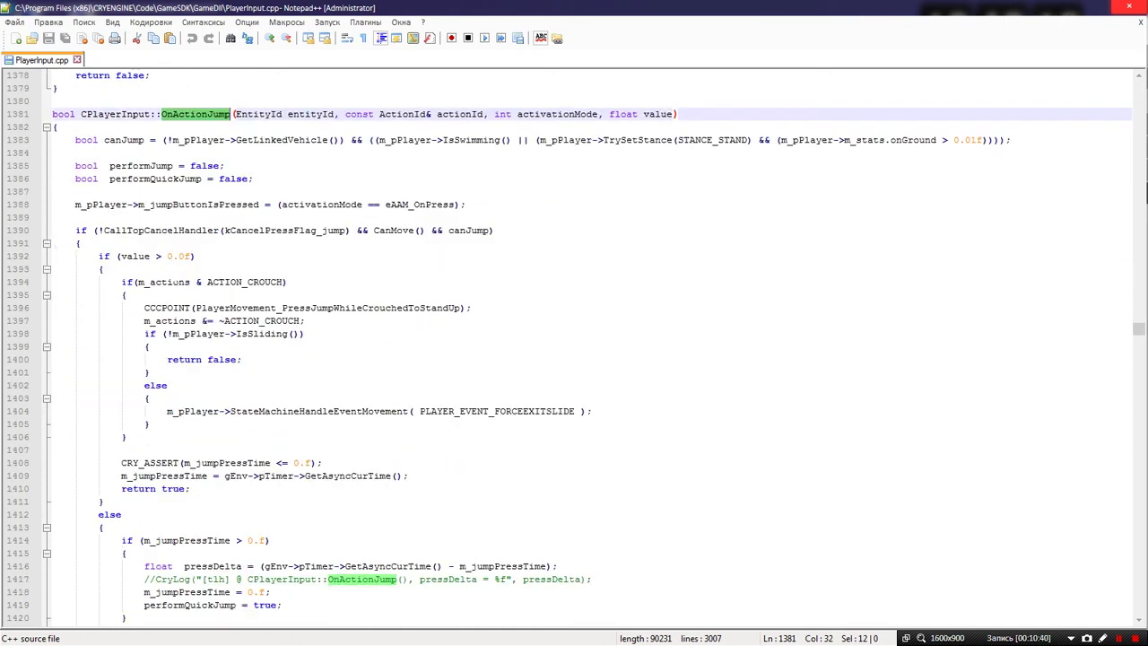
{"action": "left_click", "coordinate": [151, 346]}
{"action": "scroll", "coordinate": [151, 346], "scroll_direction": "down", "scroll_amount": 2}
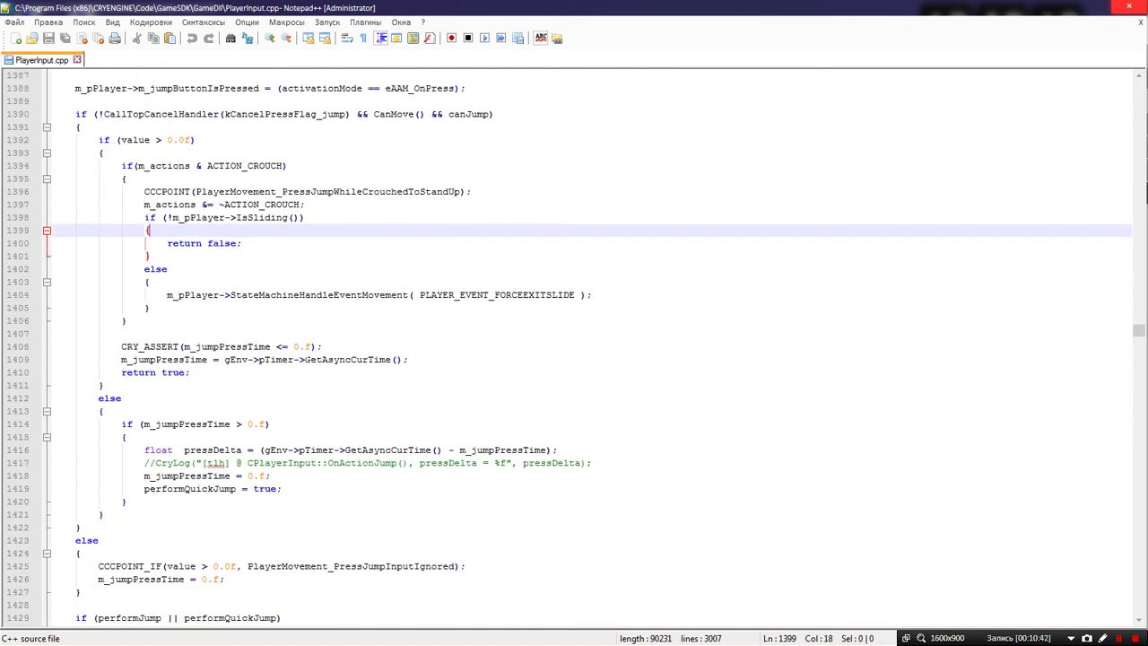
{"action": "scroll", "coordinate": [151, 346], "scroll_direction": "up", "scroll_amount": 2}
{"action": "scroll", "coordinate": [573, 345], "scroll_direction": "up", "scroll_amount": 5}
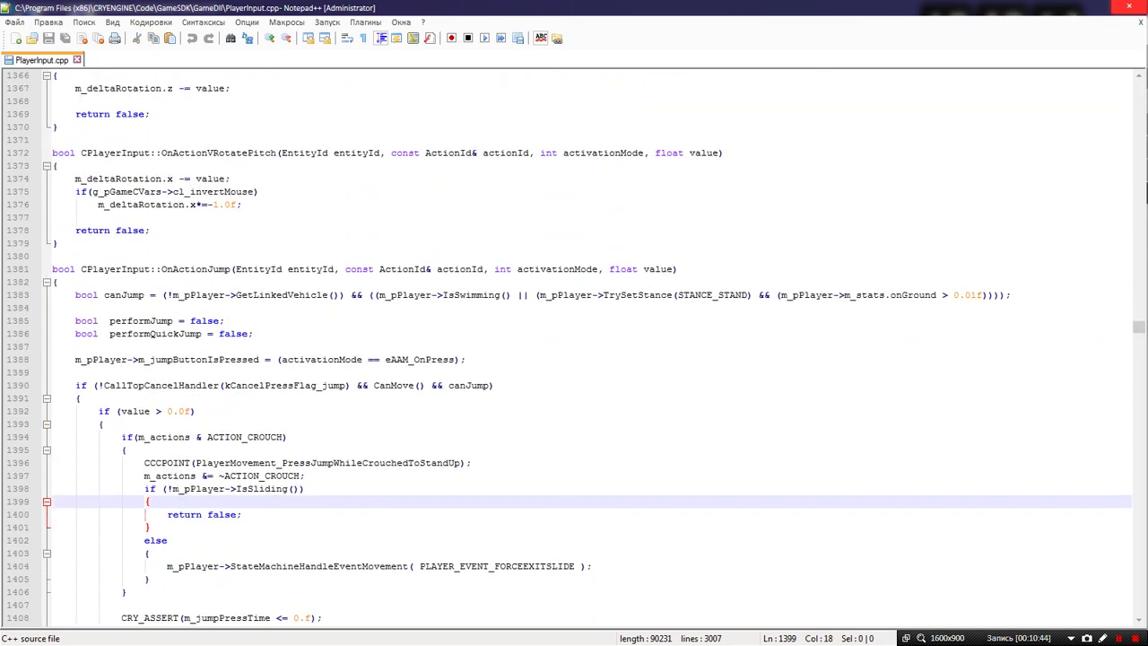
{"action": "scroll", "coordinate": [574, 345], "scroll_direction": "down", "scroll_amount": 11}
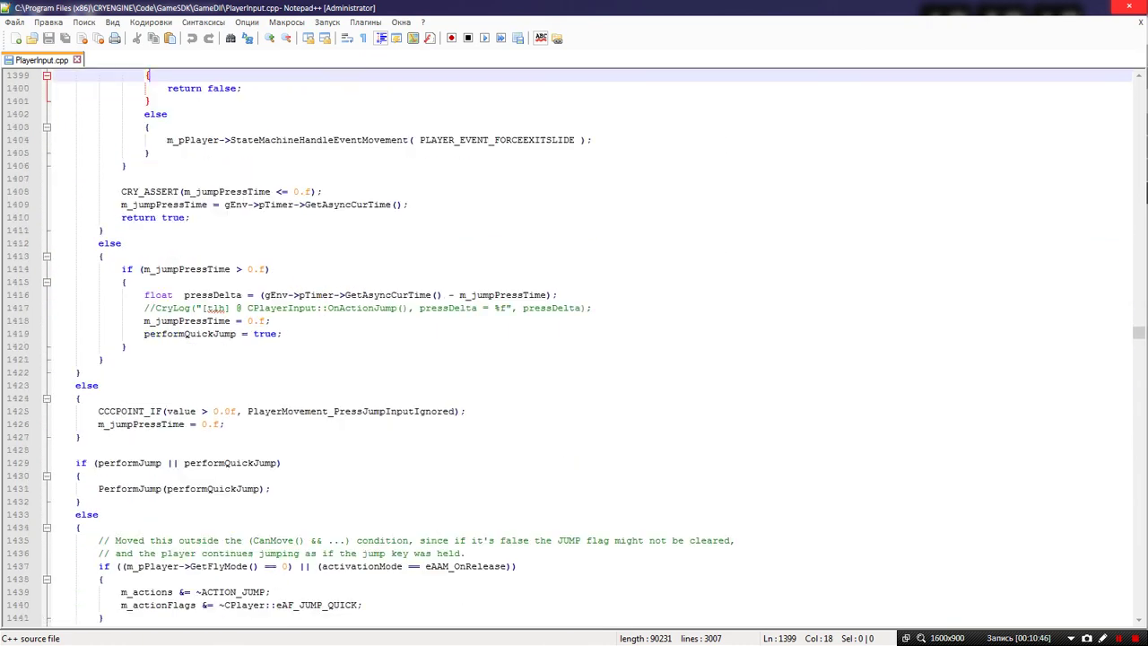
{"action": "scroll", "coordinate": [574, 346], "scroll_direction": "down", "scroll_amount": 9}
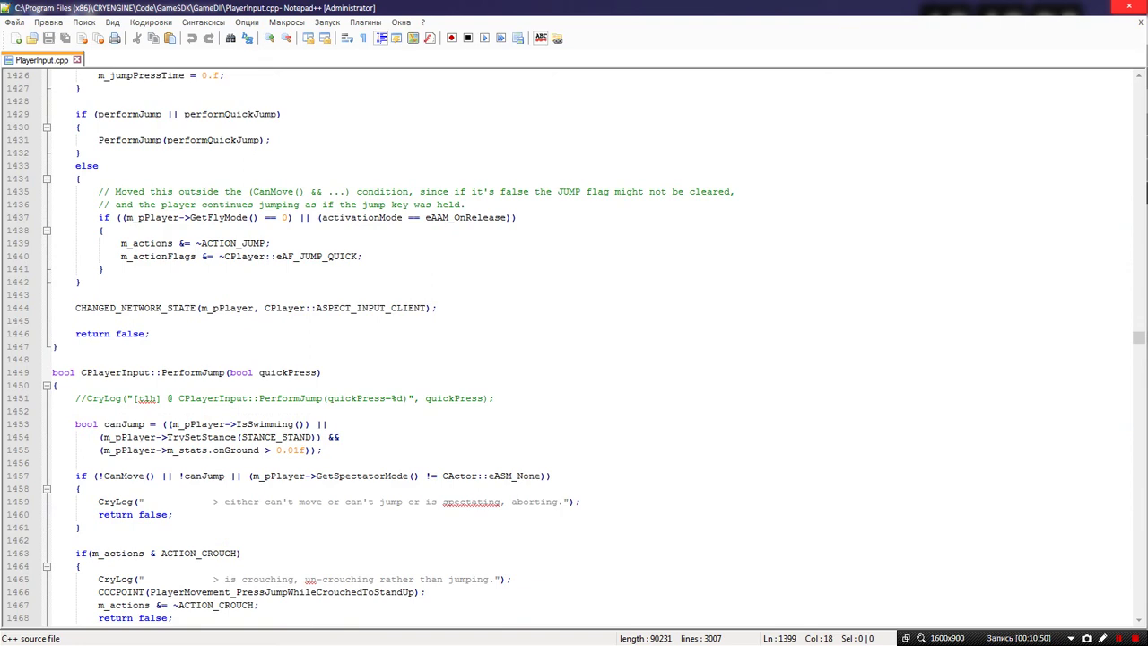
{"action": "scroll", "coordinate": [574, 345], "scroll_direction": "up", "scroll_amount": 20}
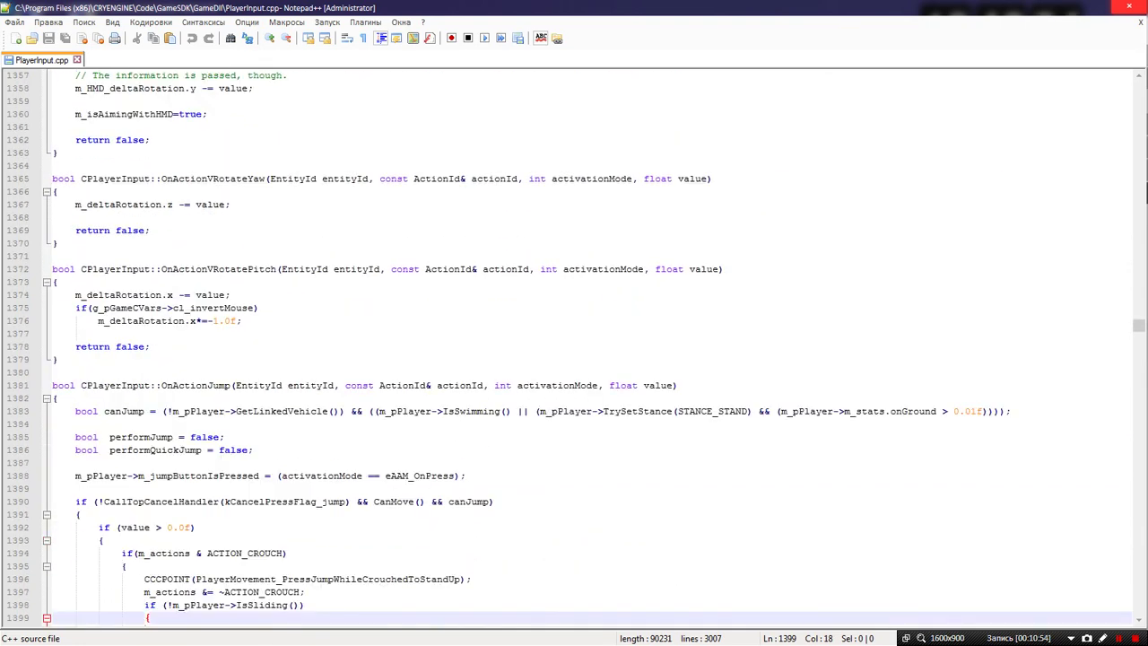
{"action": "scroll", "coordinate": [574, 346], "scroll_direction": "down", "scroll_amount": 2}
Leave PlayerInput.cpp, switch back to Windows Explorer and return to the Code\GameSDK folder
{"action": "left_click", "coordinate": [1081, 7]}
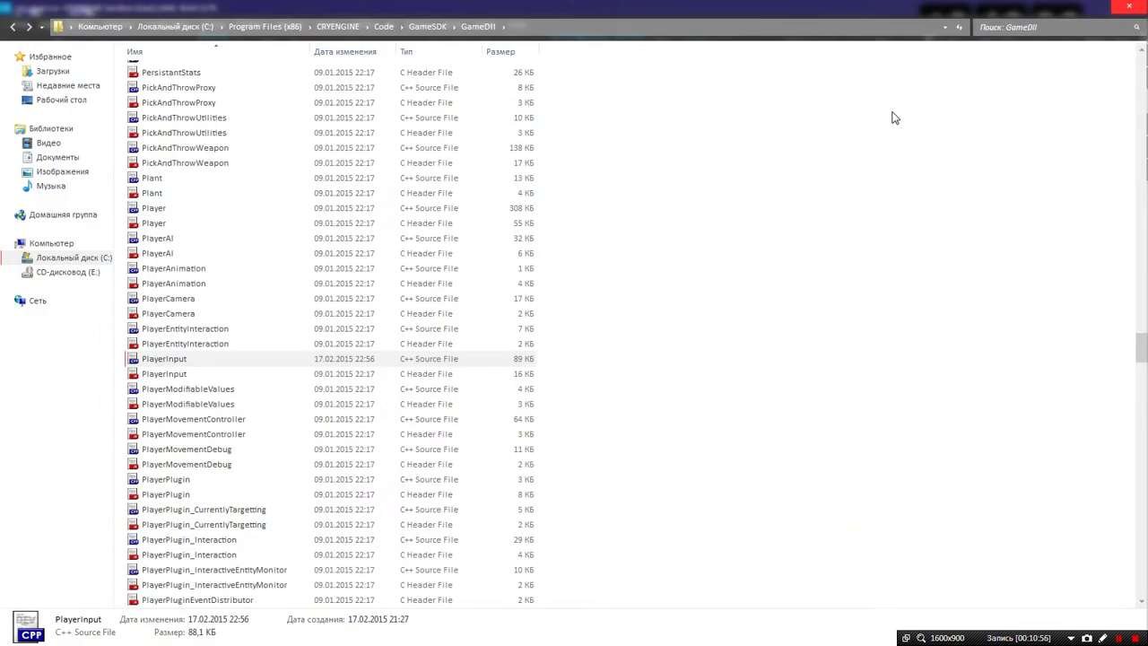
{"action": "left_click", "coordinate": [15, 27]}
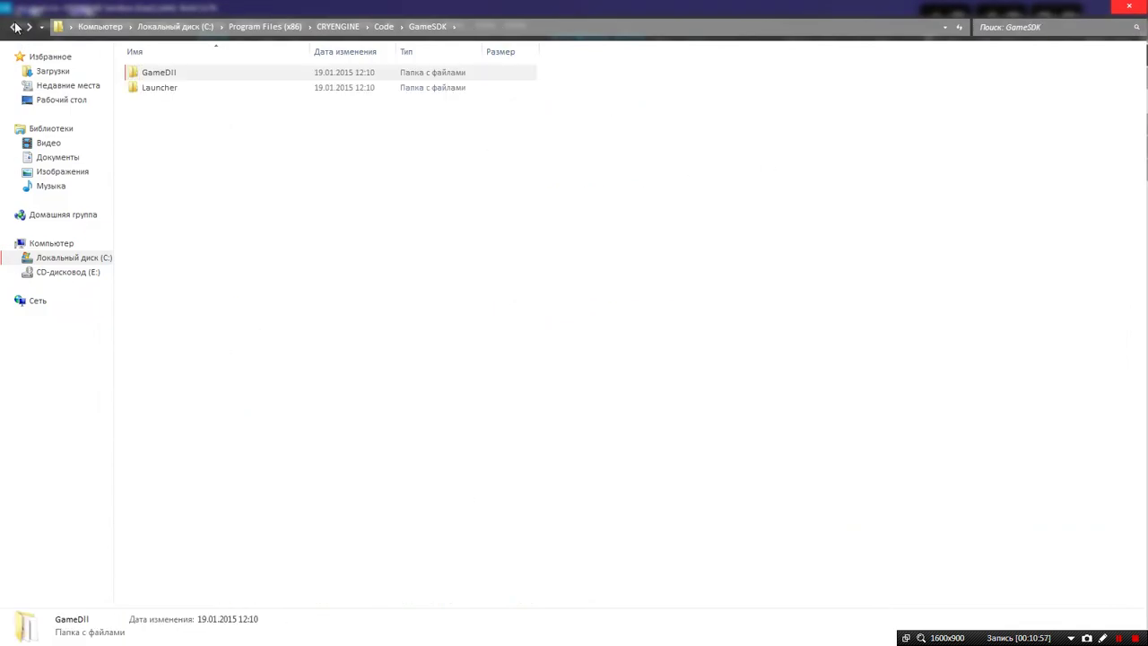
Go back to the CRYENGINE root folder and close Windows Explorer to return to the Sandbox editor
{"action": "left_click", "coordinate": [16, 27]}
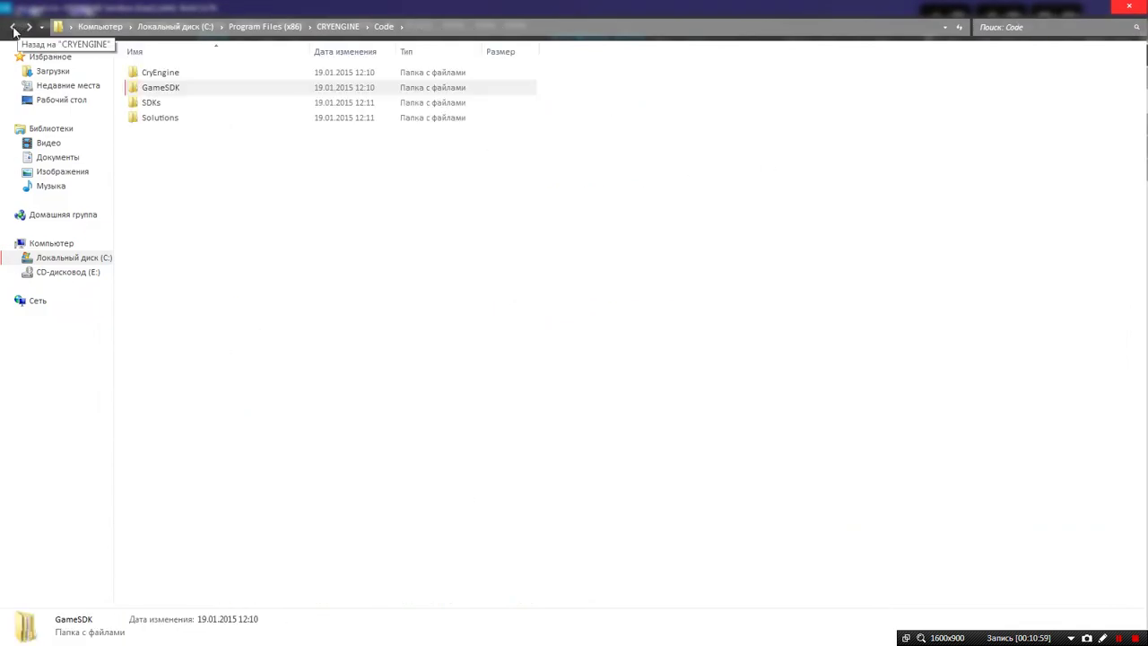
{"action": "left_click", "coordinate": [14, 28]}
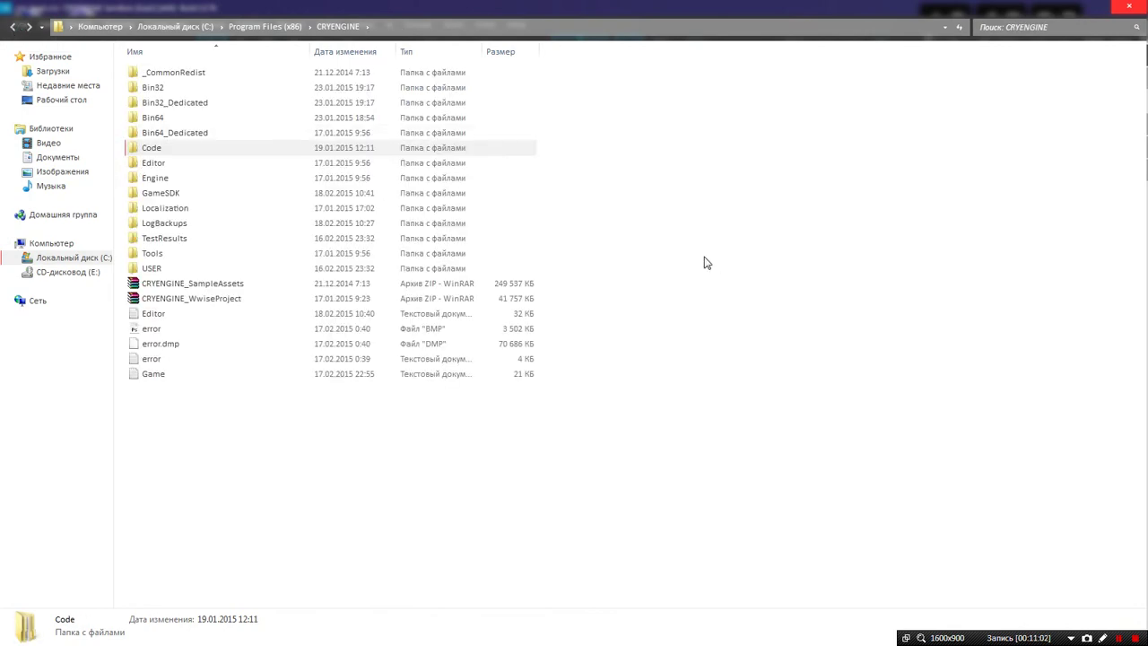
{"action": "left_click", "coordinate": [1122, 6]}
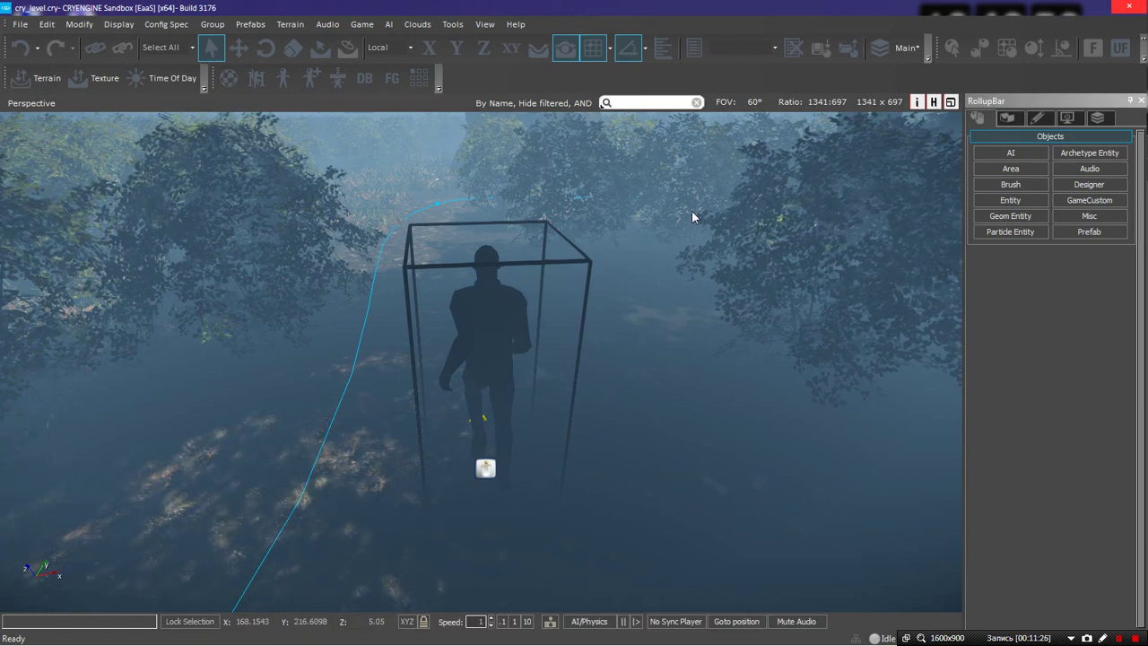
{"action": "right_click_drag", "start_coordinate": [691, 215], "coordinate": [716, 598]}
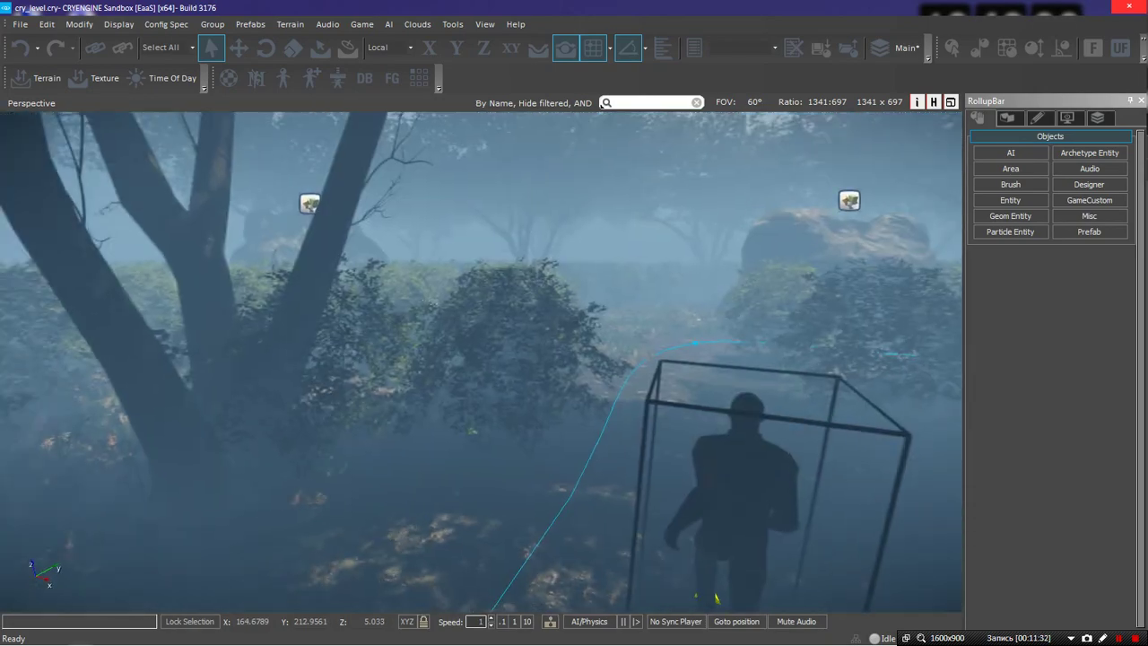
{"action": "right_click_drag", "start_coordinate": [520, 263], "coordinate": [798, 226]}
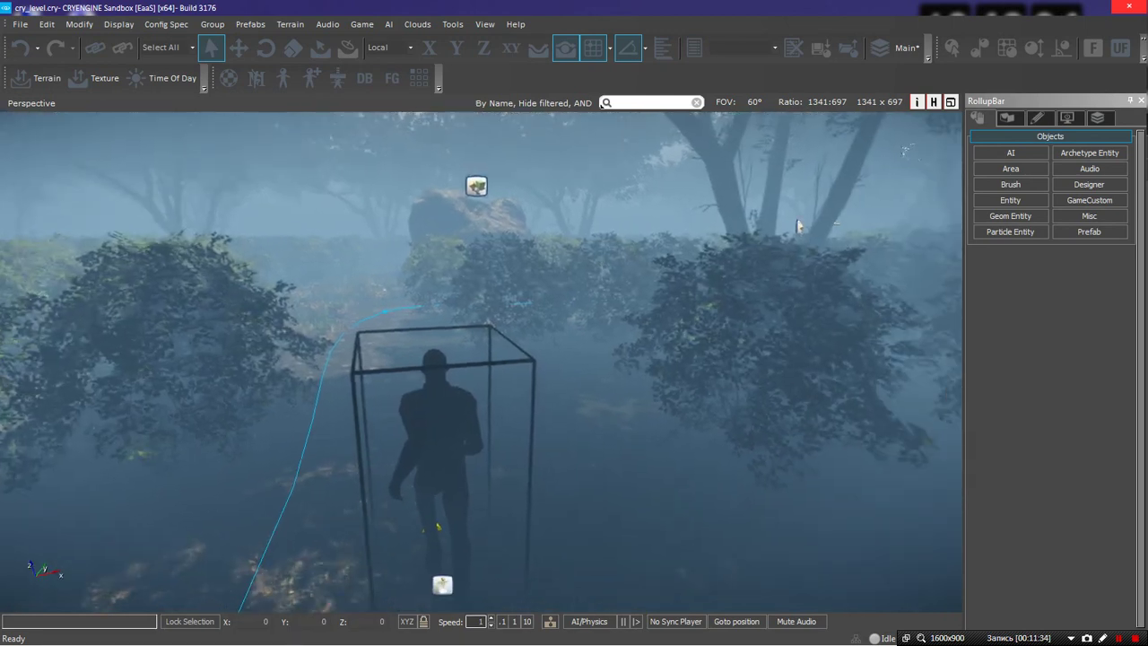
{"action": "right_click_drag", "start_coordinate": [625, 269], "coordinate": [625, 287]}
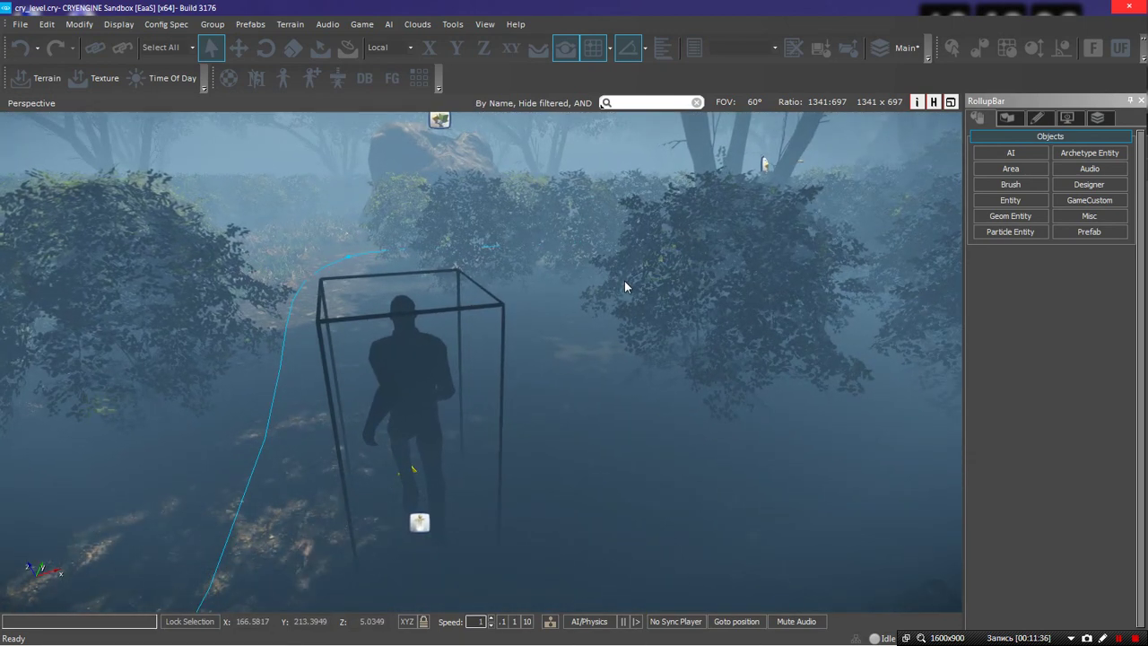